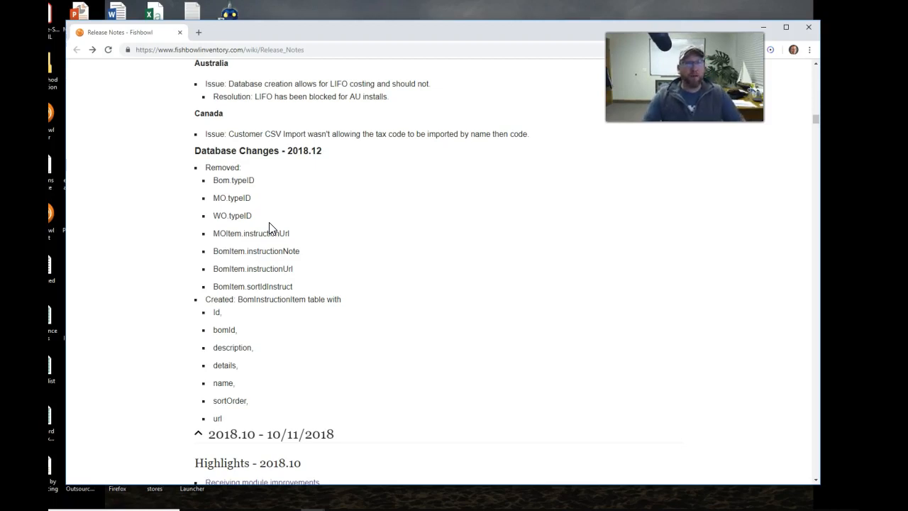
Step: Find the 2018.12 section of the Fishbowl release notes and review its highlights and new features
scroll(269, 227, up, 15)
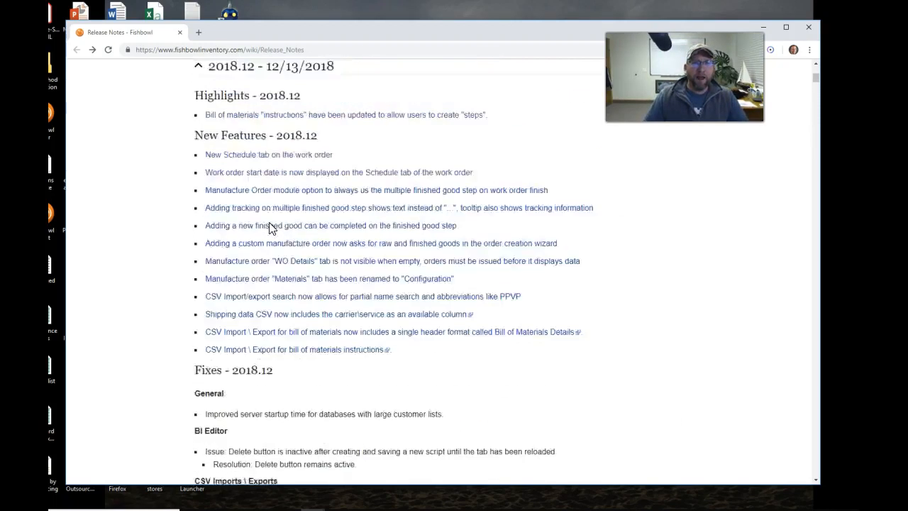
scroll(270, 229, down, 10)
scroll(269, 228, up, 5)
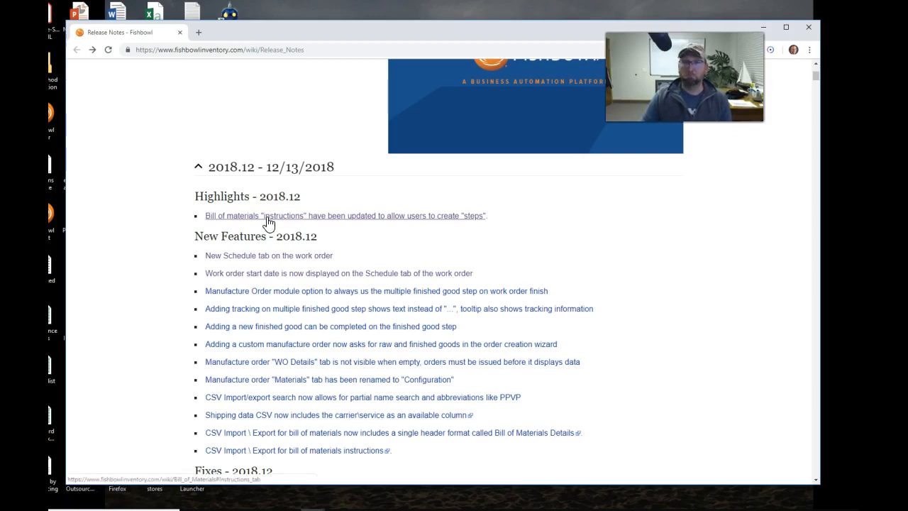
Step: Switch to the Fishbowl Client and show the instructions area of the Bill of Materials module
click(530, 510)
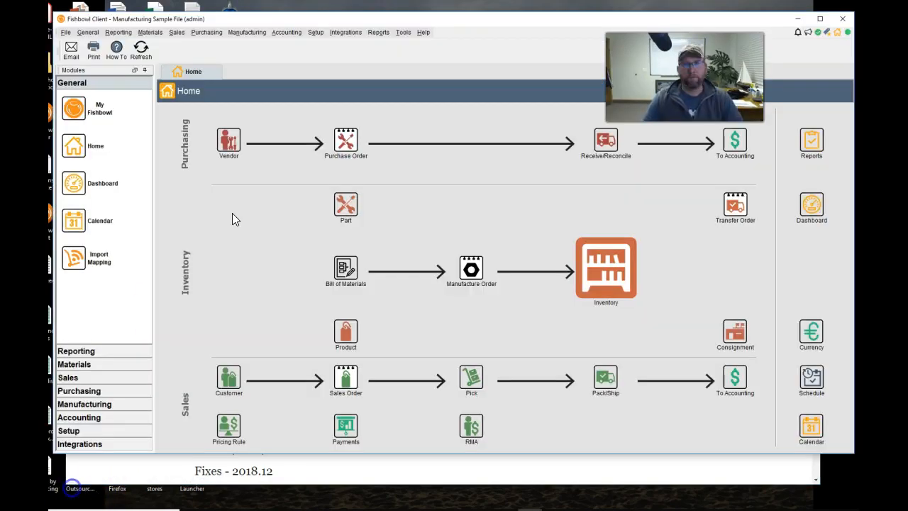
click(239, 34)
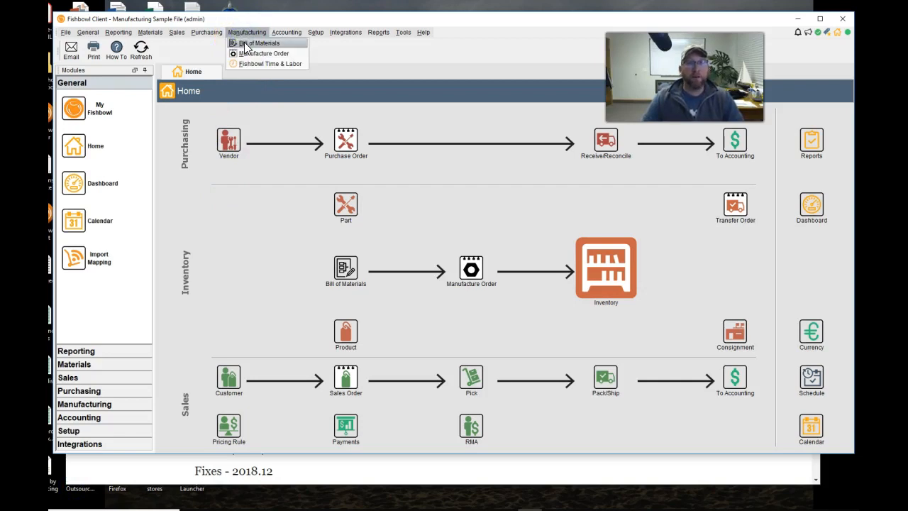
click(259, 43)
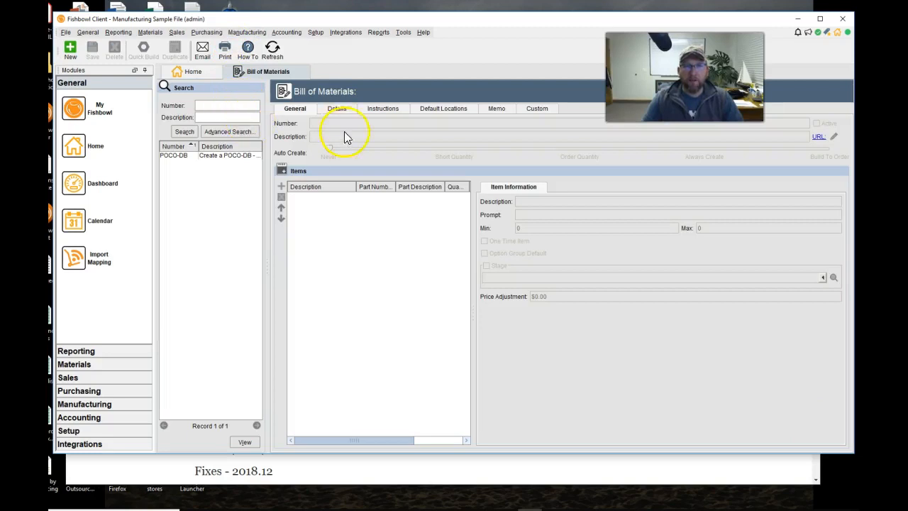
click(382, 112)
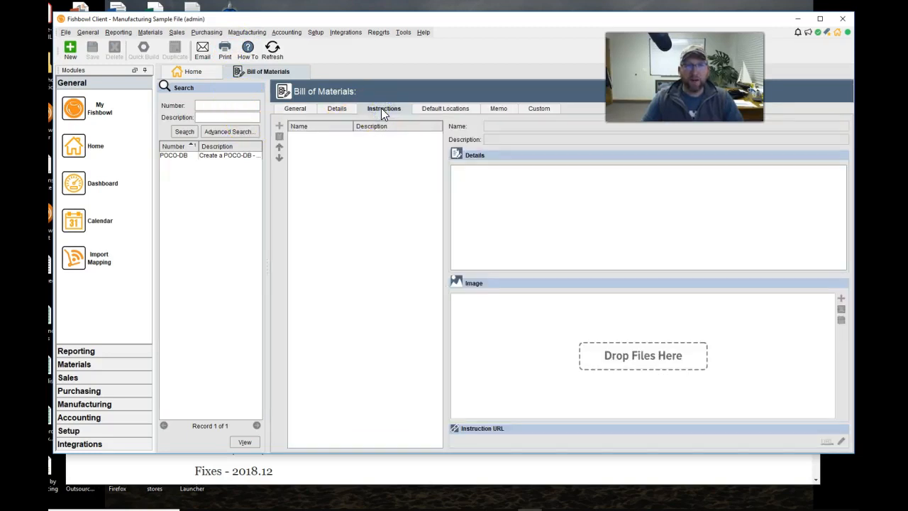
Step: Load the POCO-DB bill of materials and review its general information and instructions
click(210, 163)
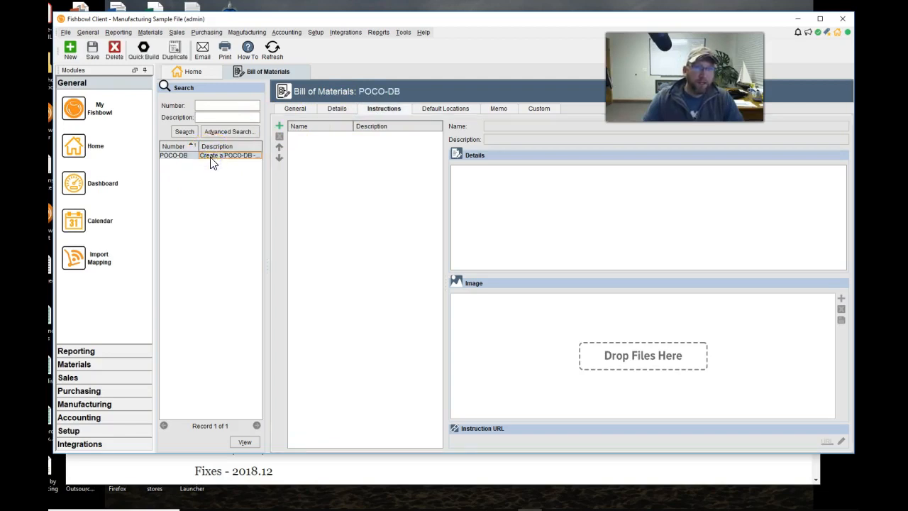
click(297, 110)
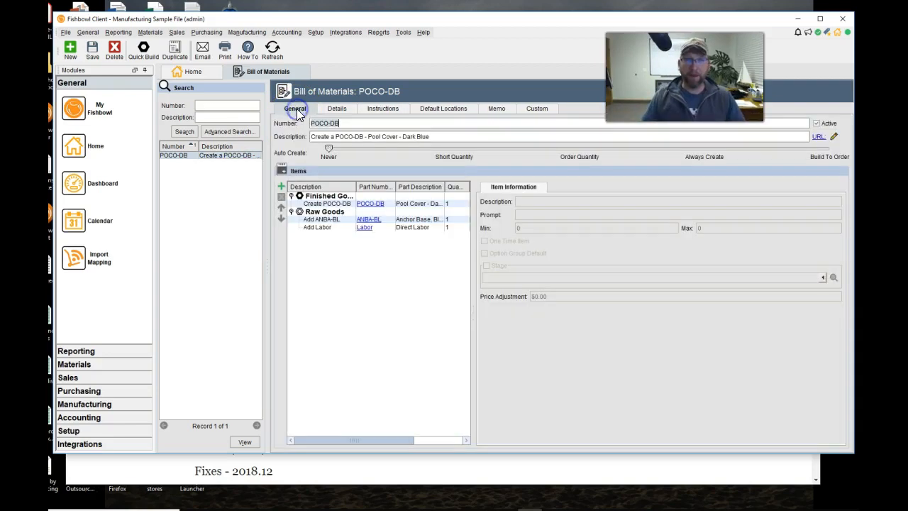
click(382, 112)
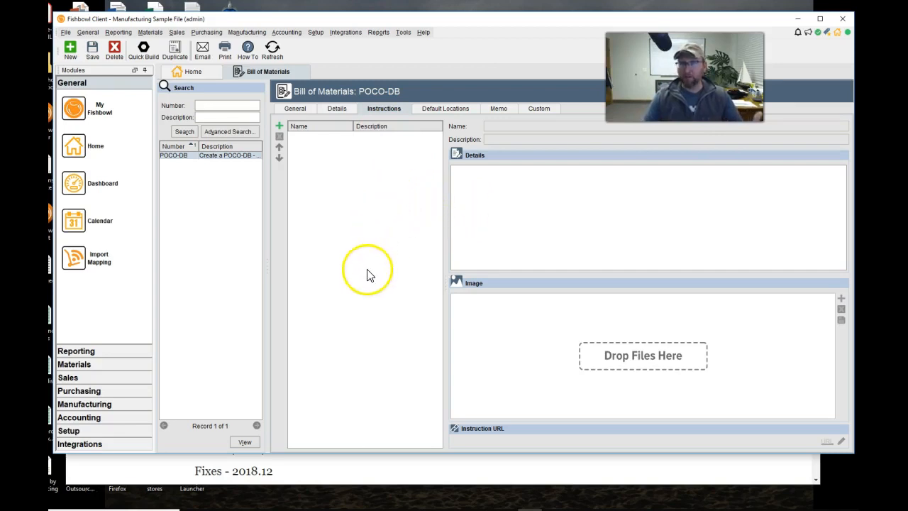
Step: Switch to the browser, read the documentation linked from the 2018.12 bill of materials instructions highlight, and return to the release notes
click(380, 472)
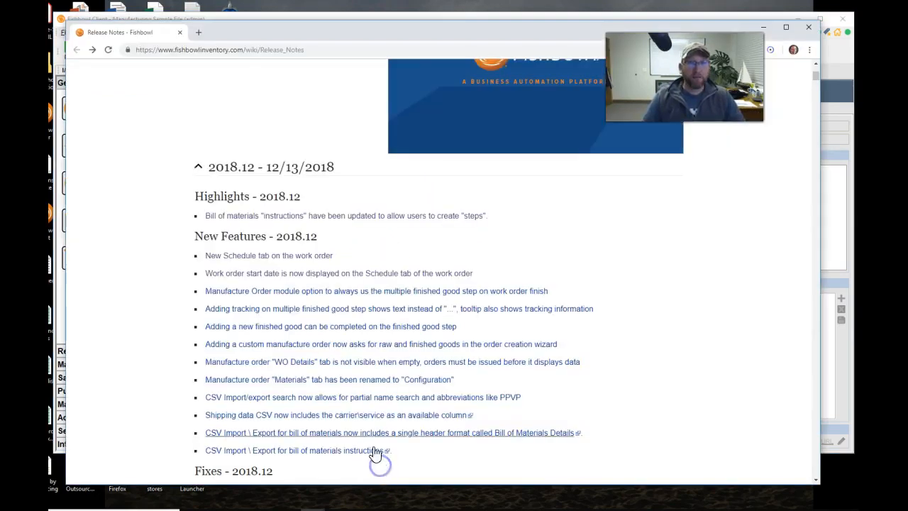
click(297, 217)
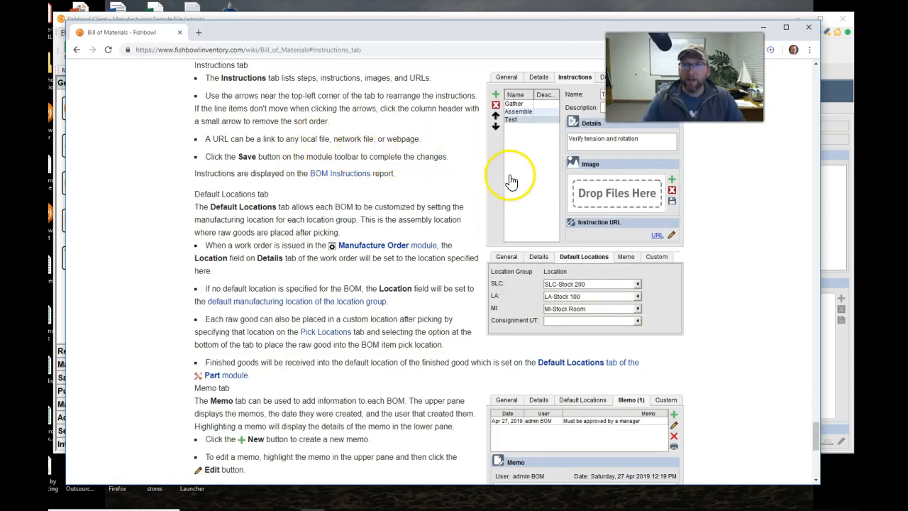
scroll(518, 182, up, 1)
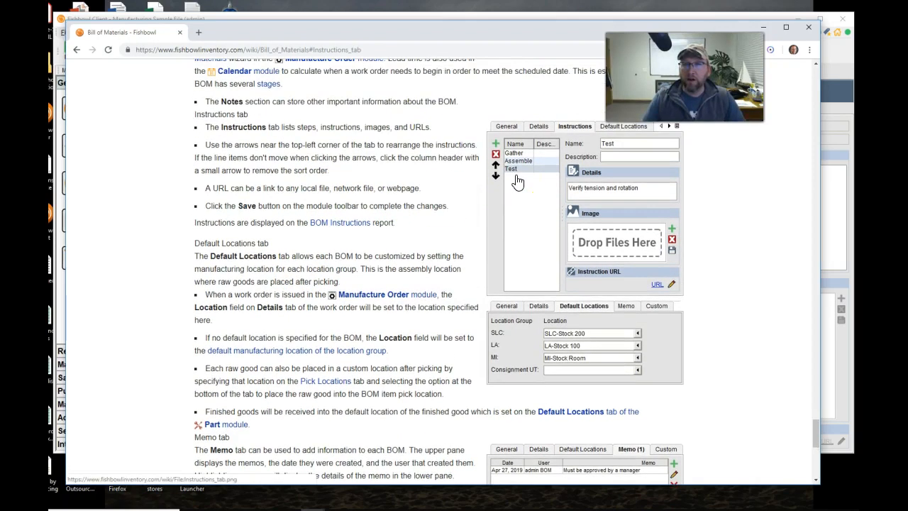
scroll(518, 182, down, 1)
click(531, 190)
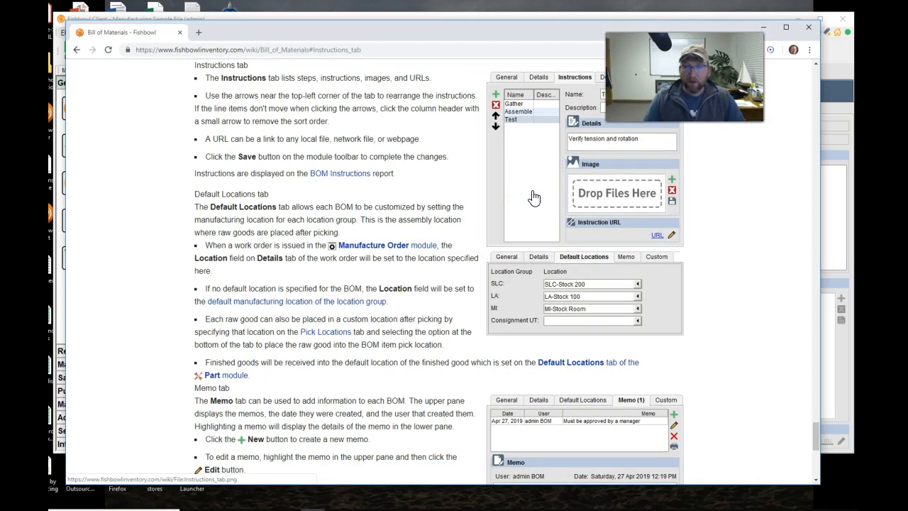
scroll(536, 199, down, 4)
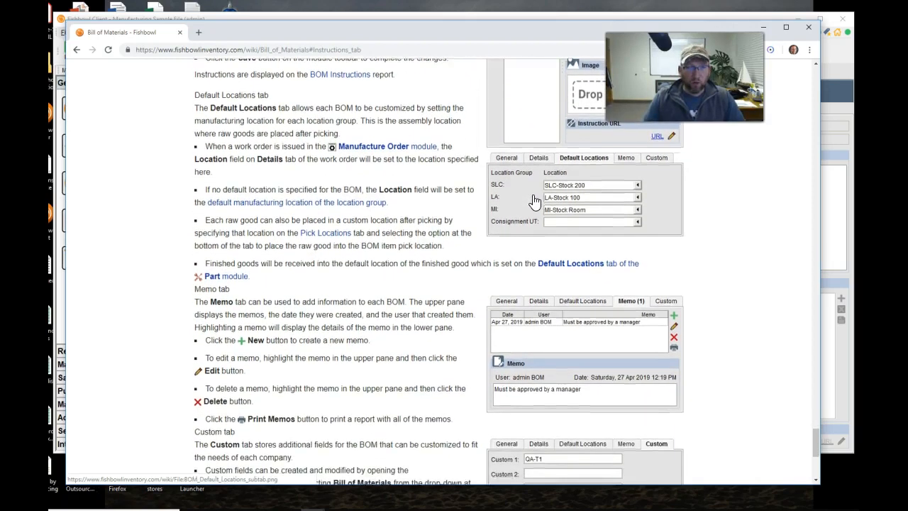
scroll(535, 200, down, 1)
scroll(533, 195, up, 7)
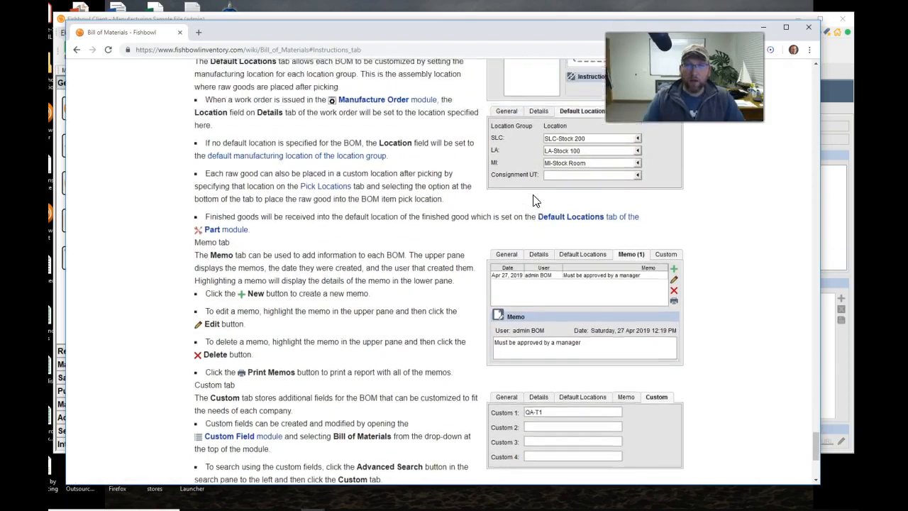
click(606, 207)
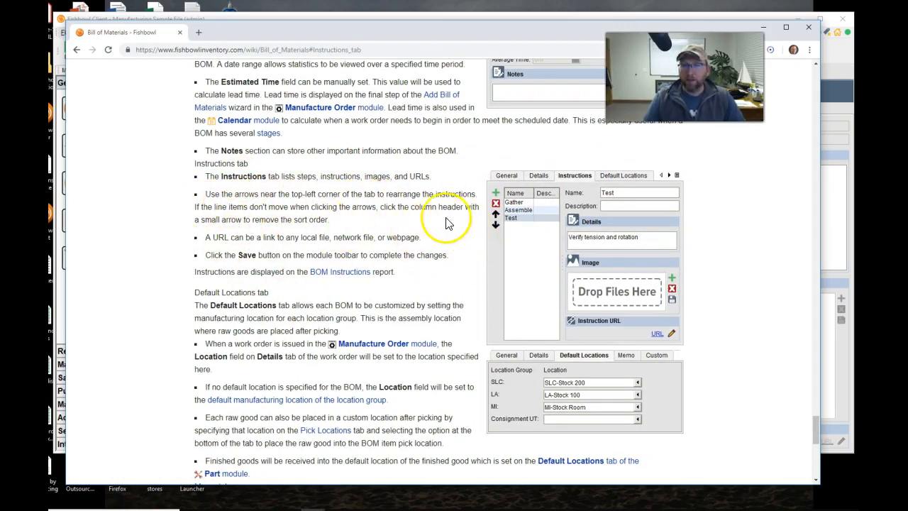
scroll(438, 220, up, 1)
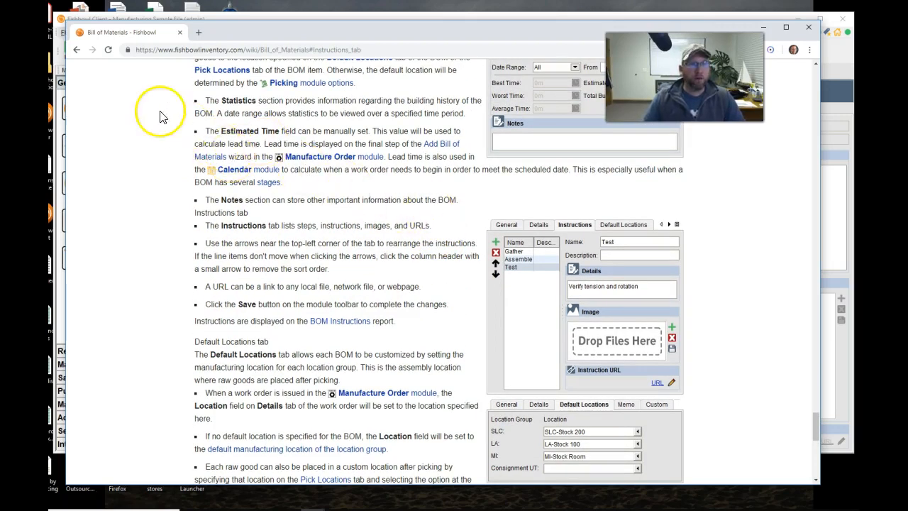
click(76, 49)
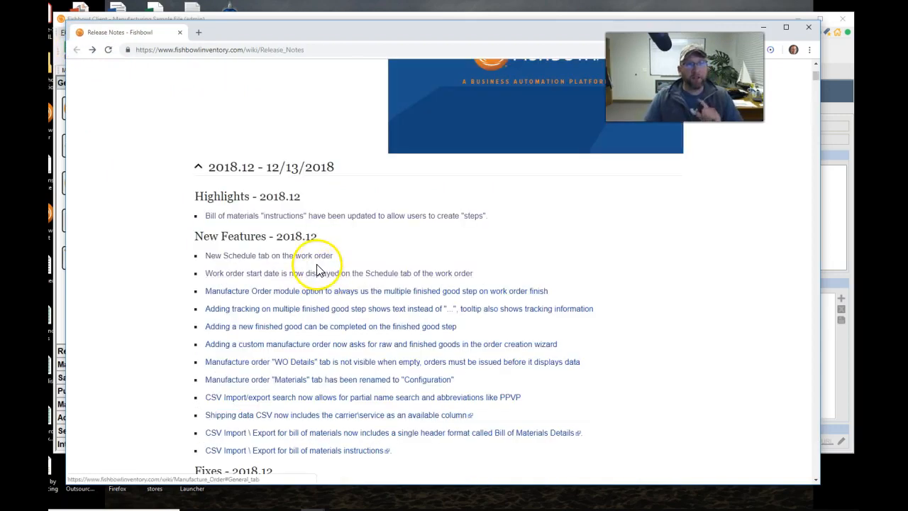
scroll(356, 270, down, 1)
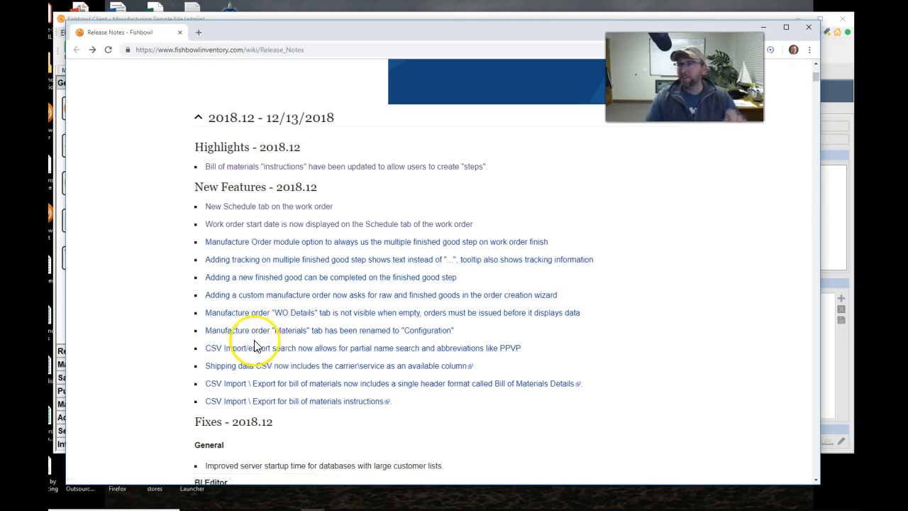
Step: Switch to the Fishbowl Client, preview the BOM Instructions report for POCO-DB, and close the preview
click(355, 16)
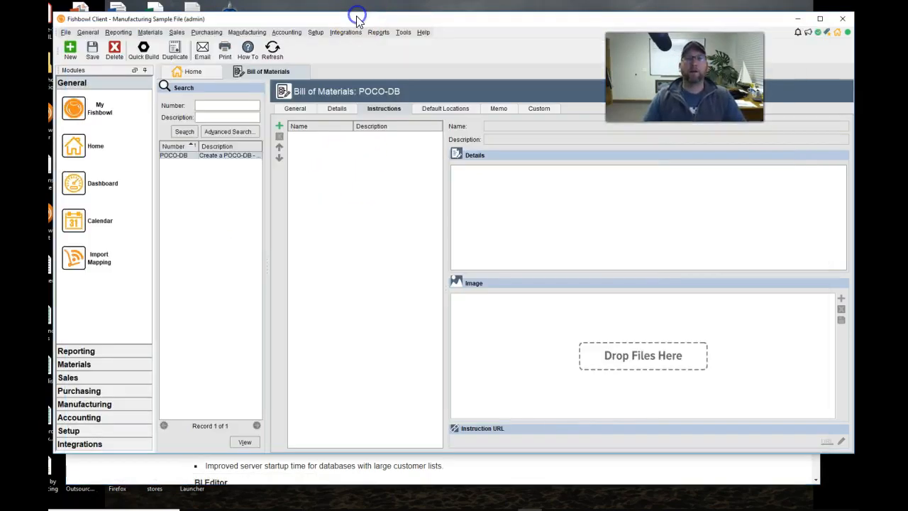
click(298, 107)
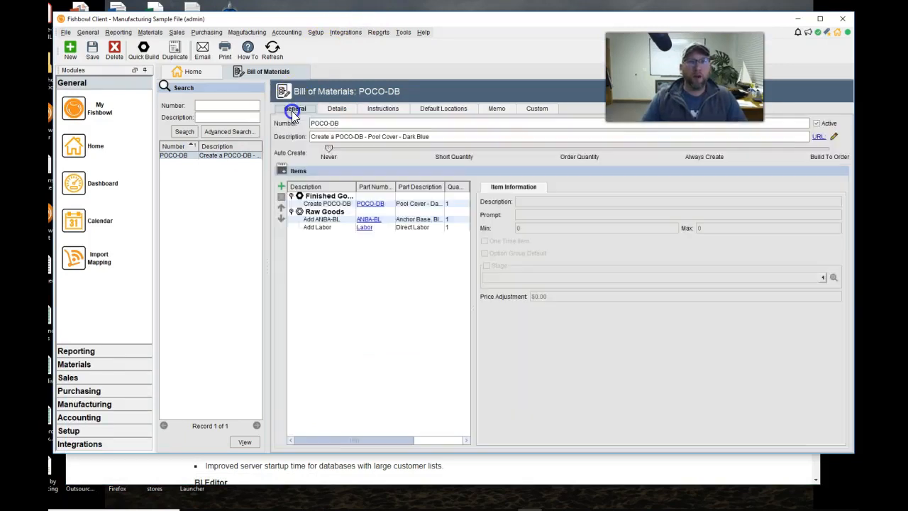
click(378, 33)
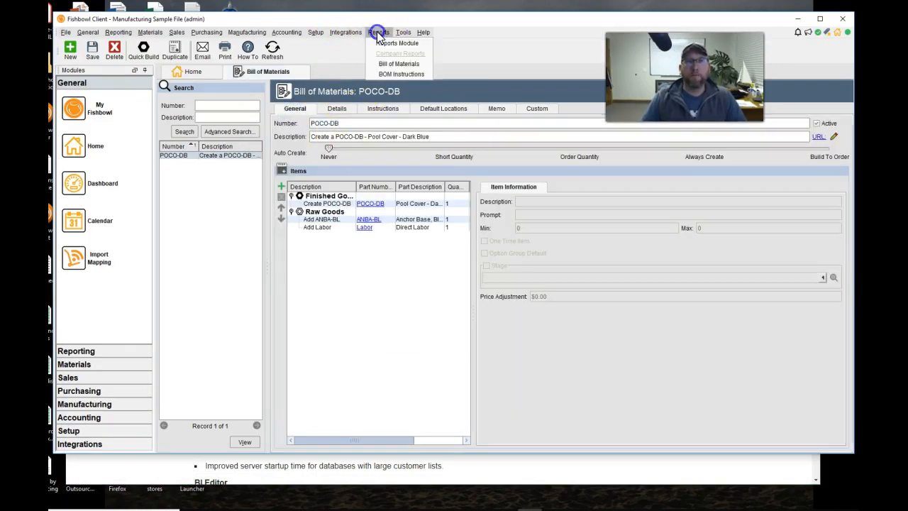
click(388, 74)
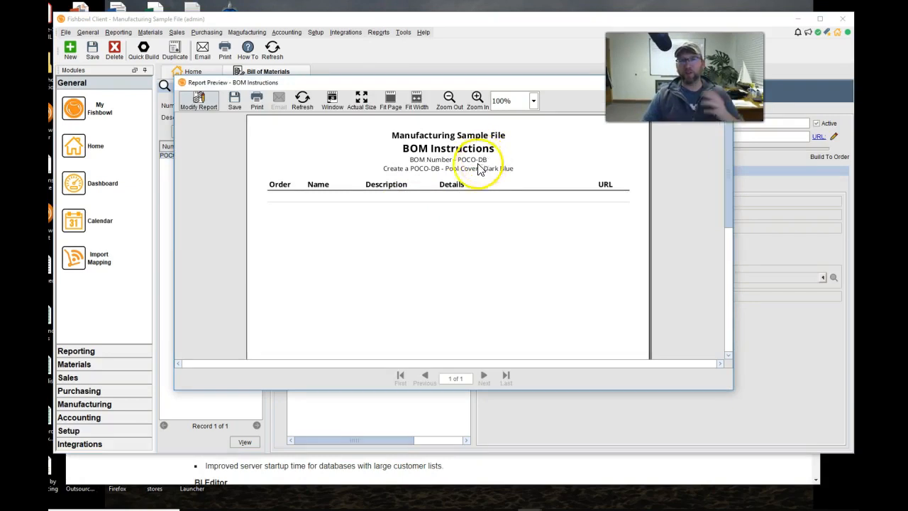
drag(507, 85, 454, 126)
click(672, 128)
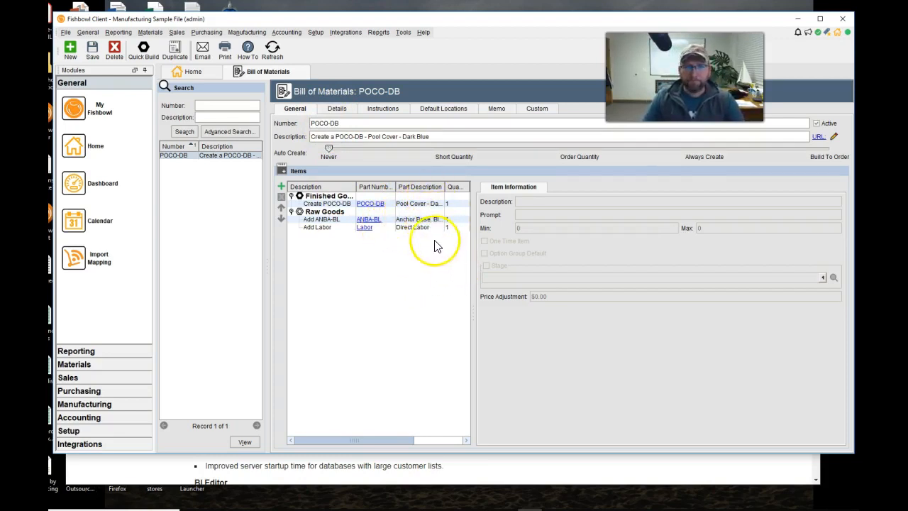
Step: Add an instruction step to the POCO-DB bill of materials with the details "Cut the material"
click(417, 220)
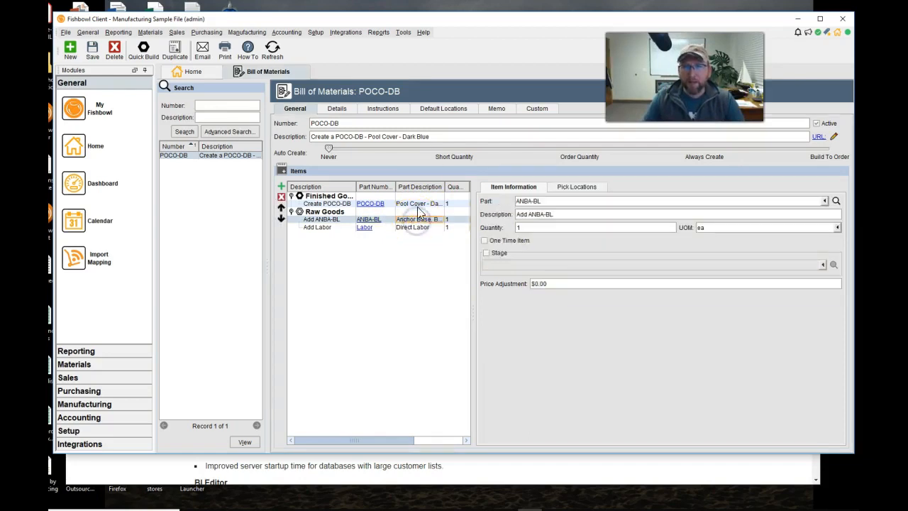
click(379, 108)
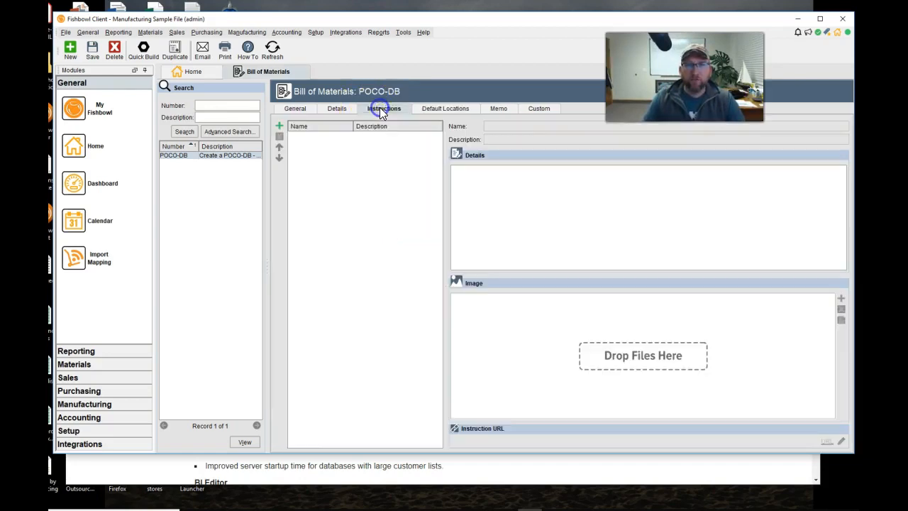
click(280, 127)
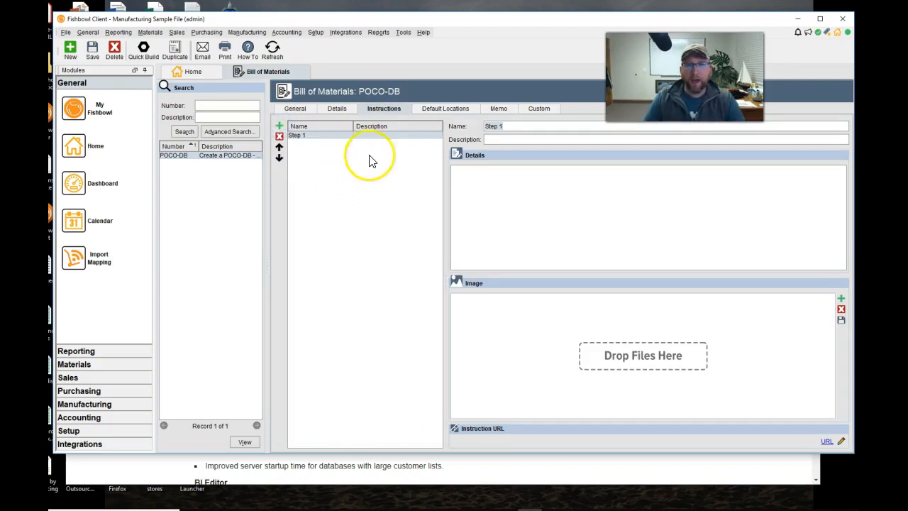
click(481, 179)
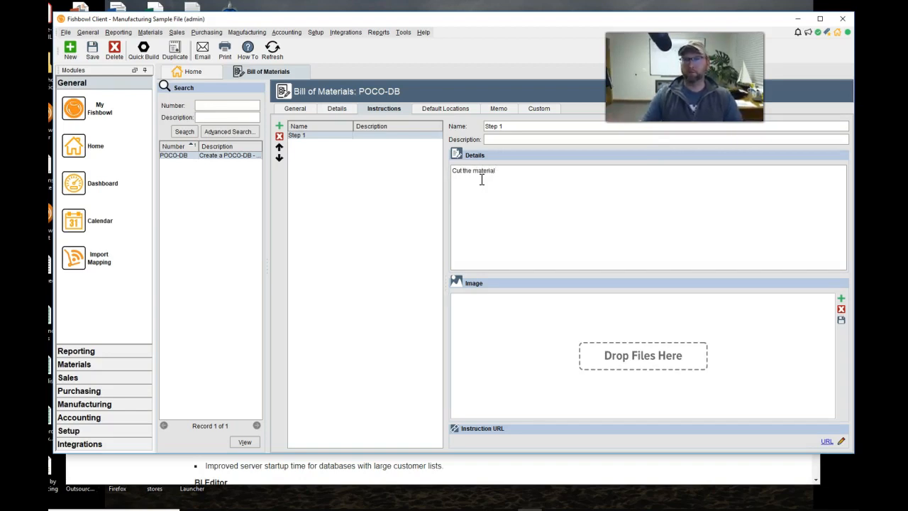
Step: Attach the image "jumping into a pile of leaves.jpg" from the Pictures folder to the instruction step
click(841, 300)
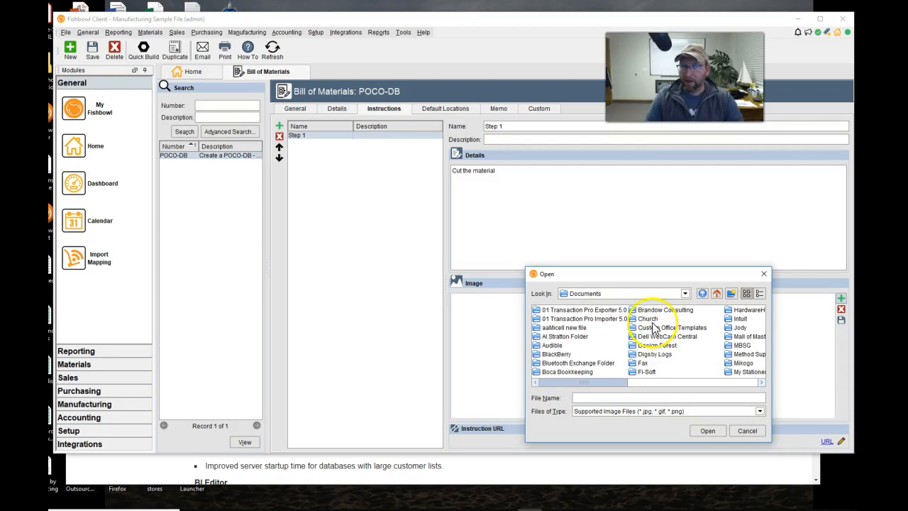
click(686, 293)
drag(687, 338, 688, 319)
click(610, 348)
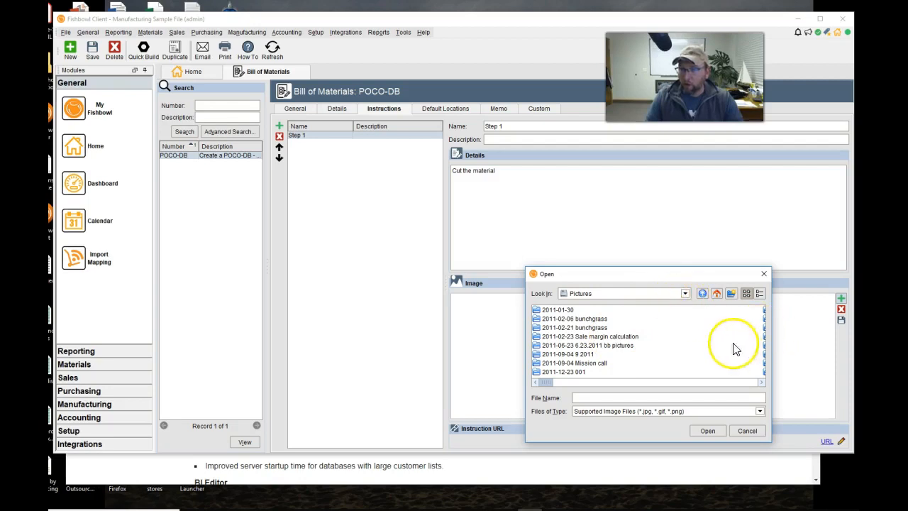
drag(550, 383, 658, 373)
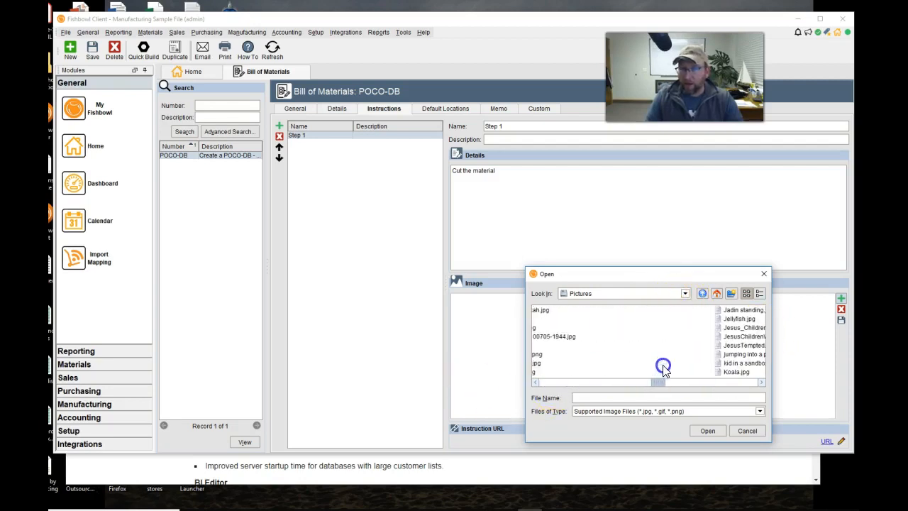
click(738, 355)
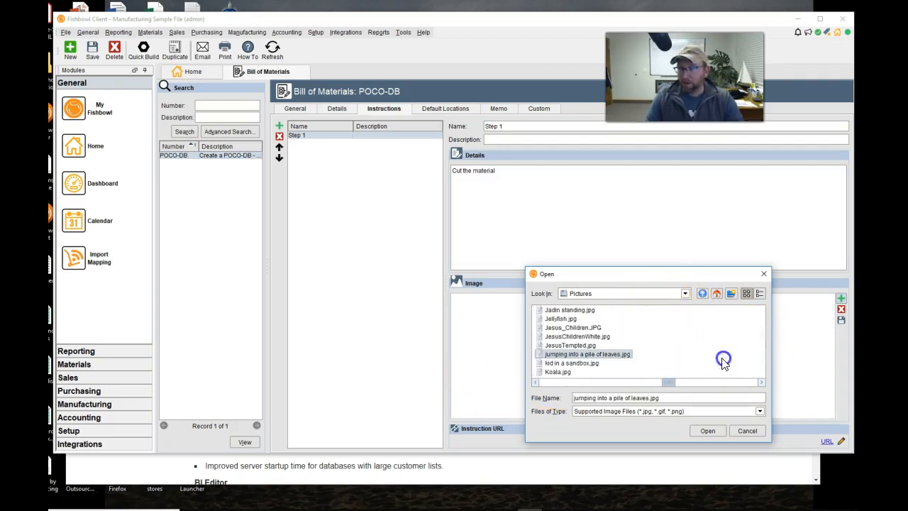
click(708, 431)
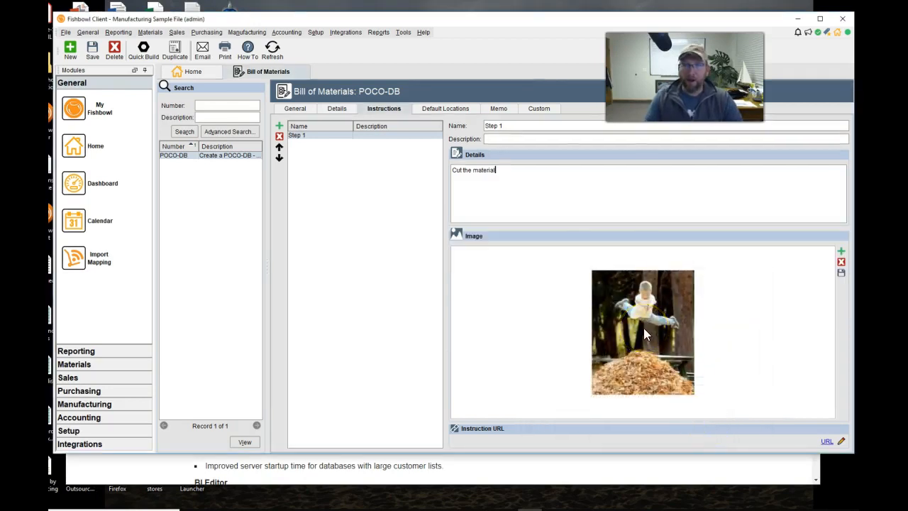
Step: Save the POCO-DB bill of materials and preview its BOM Instructions report
click(93, 55)
click(378, 32)
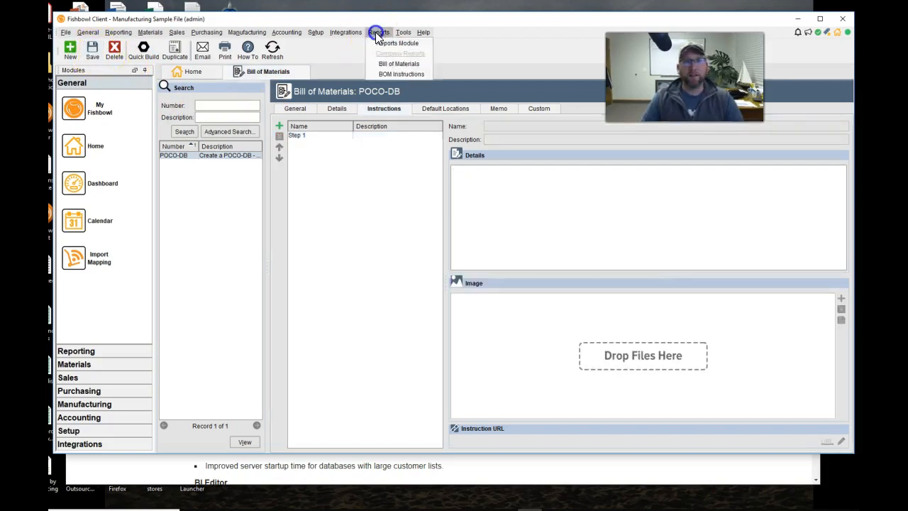
click(389, 73)
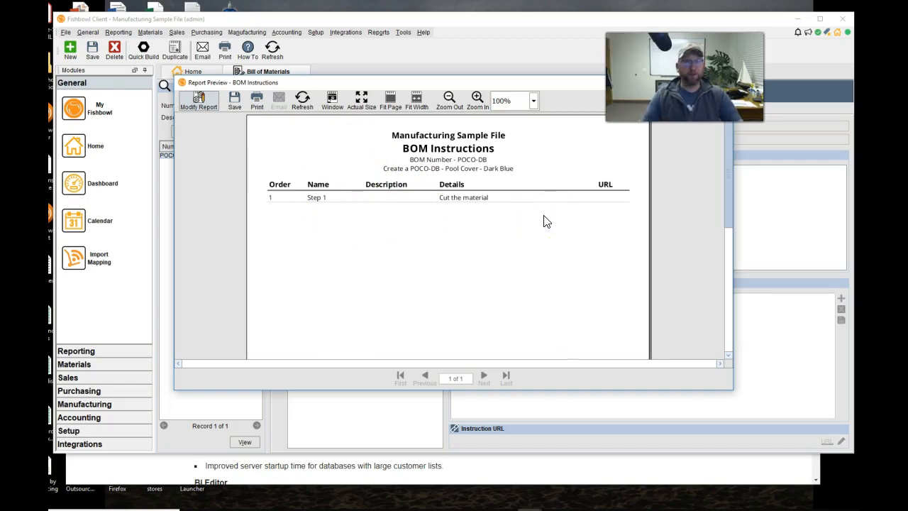
Step: Switch to the Fishbowl release notes in the browser and open the "New Schedule tab on the work order" entry
click(325, 510)
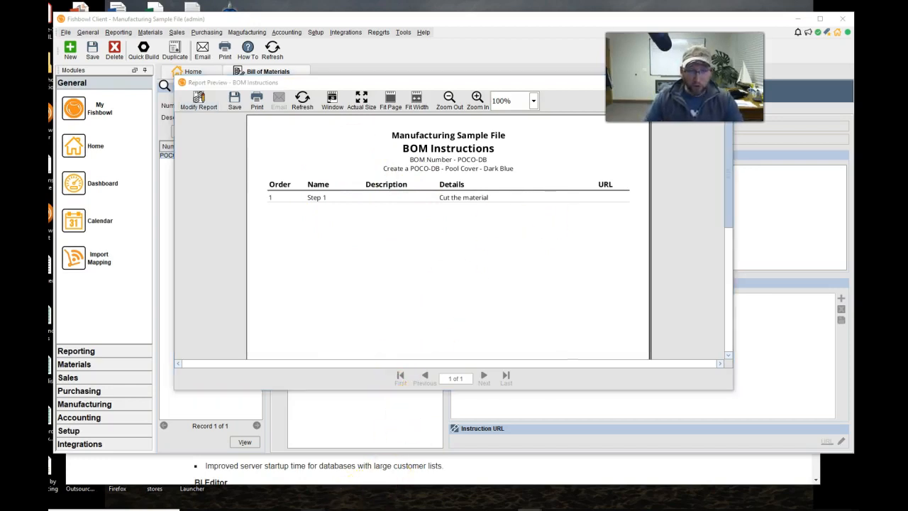
click(346, 479)
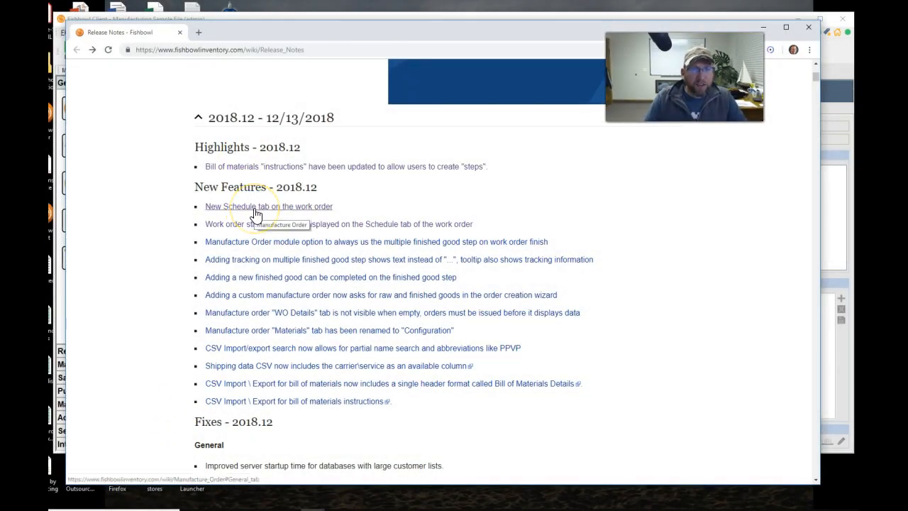
click(255, 207)
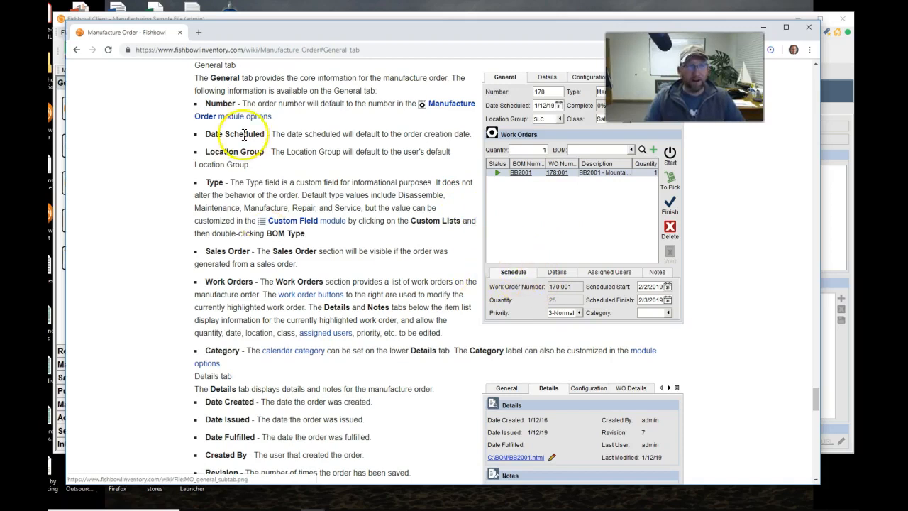
Step: Switch to the Fishbowl Client and open the manufacture order for the Custom Pool Cover (Green)
click(835, 207)
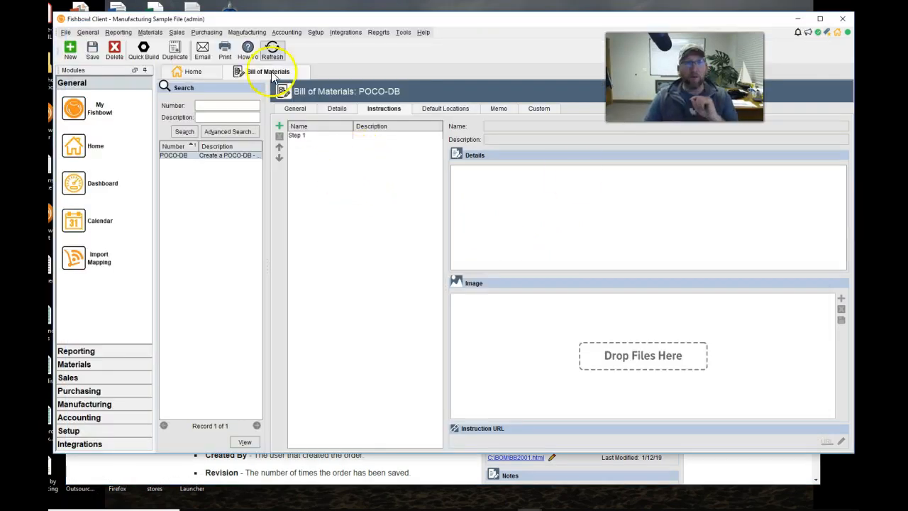
click(245, 32)
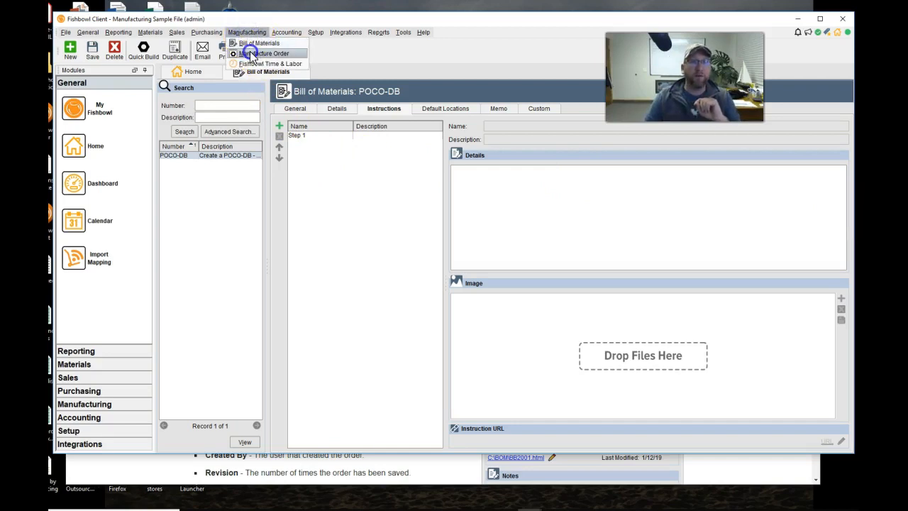
click(256, 54)
click(213, 213)
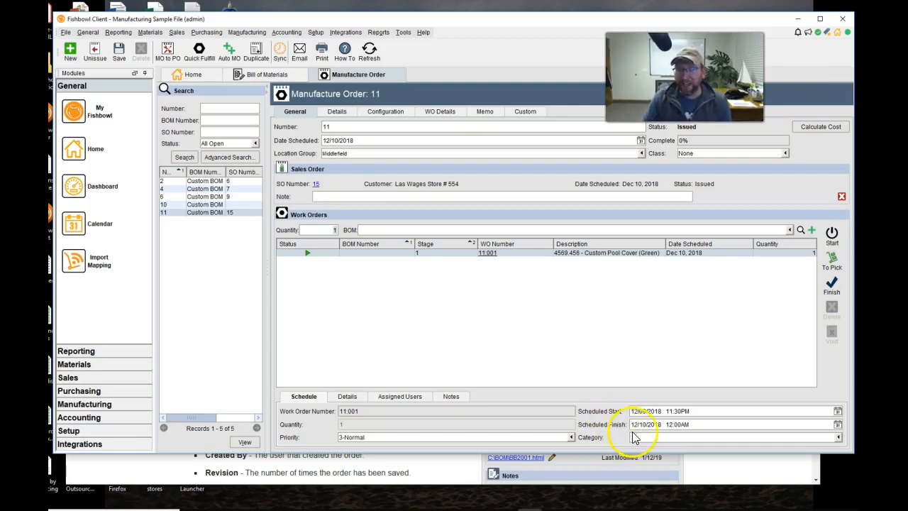
Step: Open the General module's Calendar and dismiss the calendar error dialog
click(90, 36)
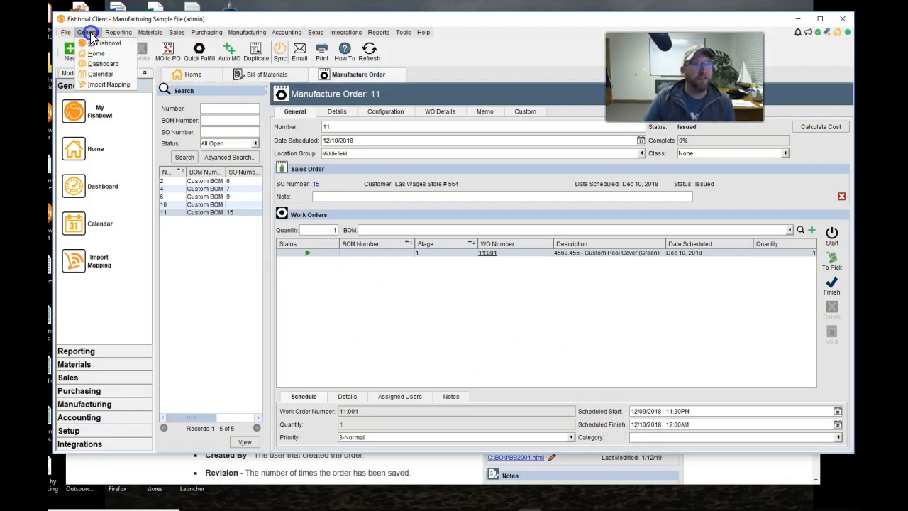
click(94, 74)
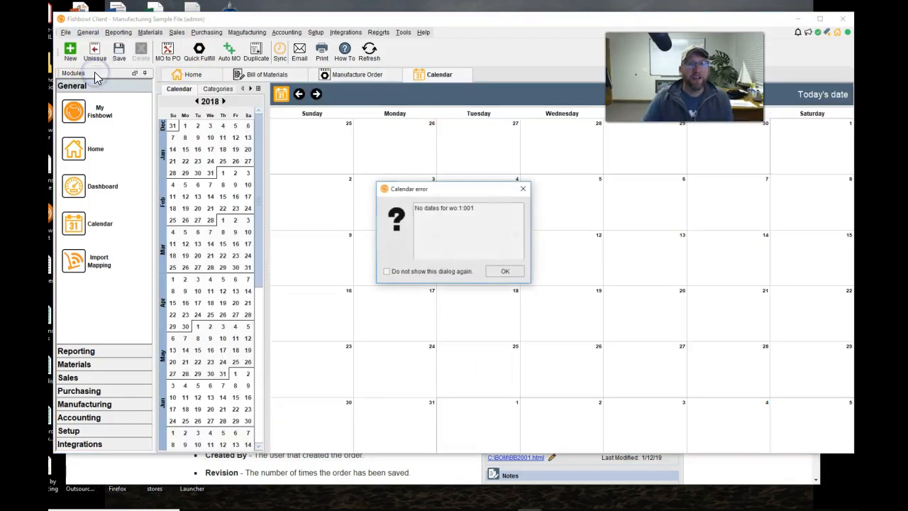
click(509, 275)
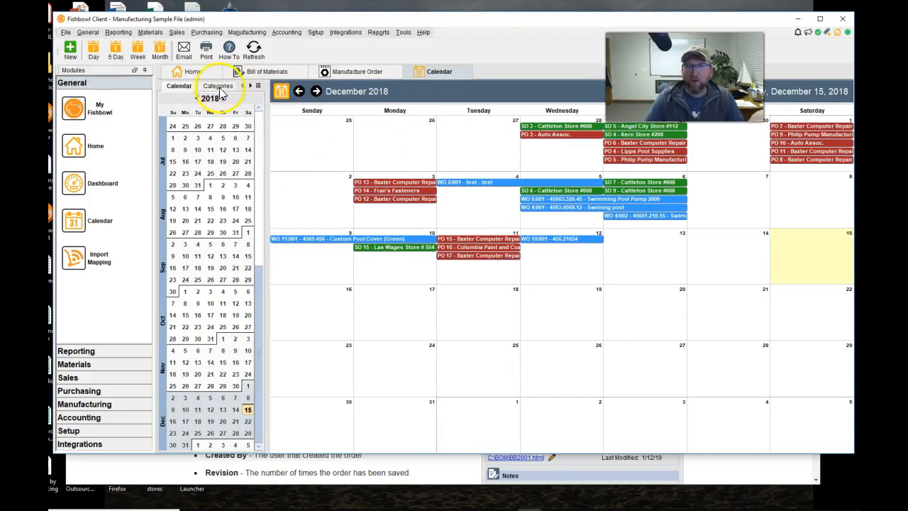
Step: Inspect the calendar event for the Swimming Pool Pump 2000 work order, cancel it, and return to the pool cover's manufacture order
click(566, 199)
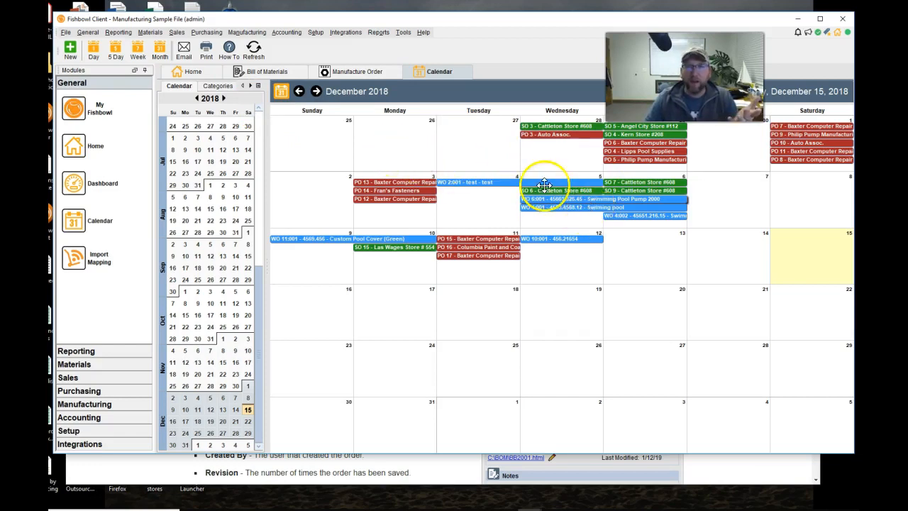
right_click(565, 200)
click(581, 211)
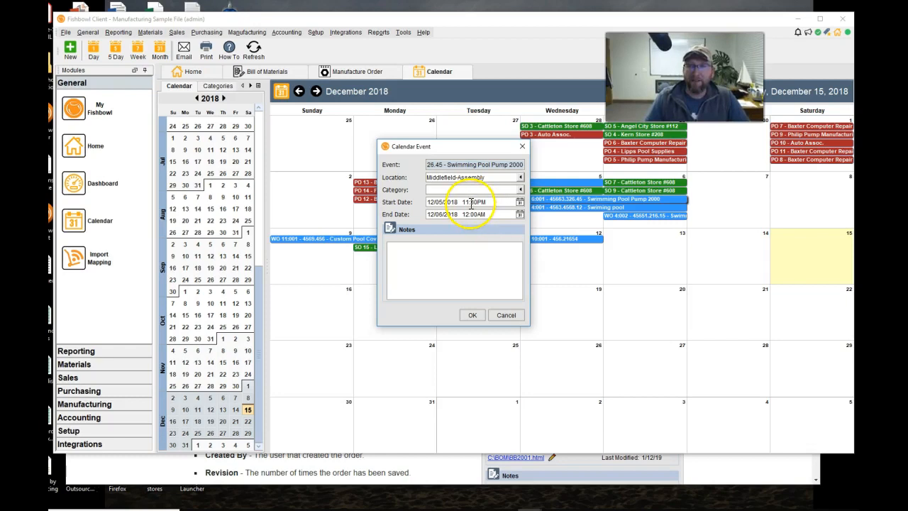
click(505, 314)
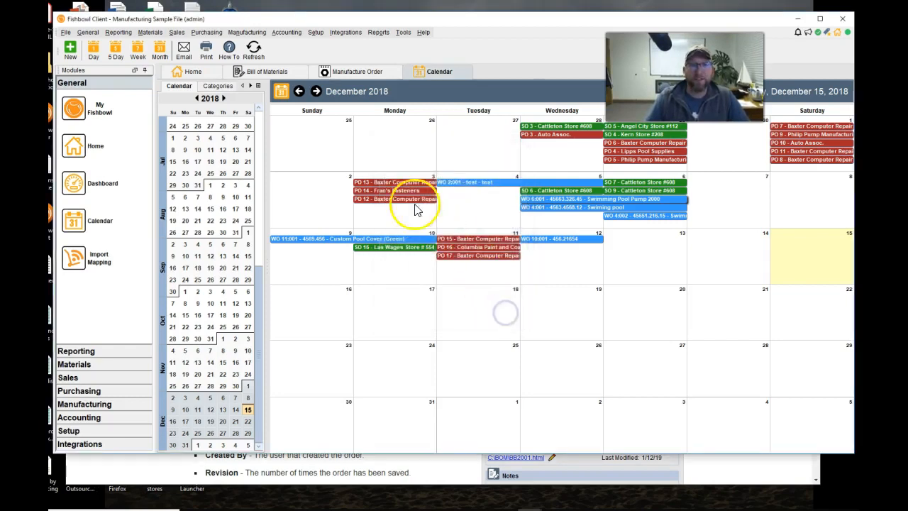
click(345, 72)
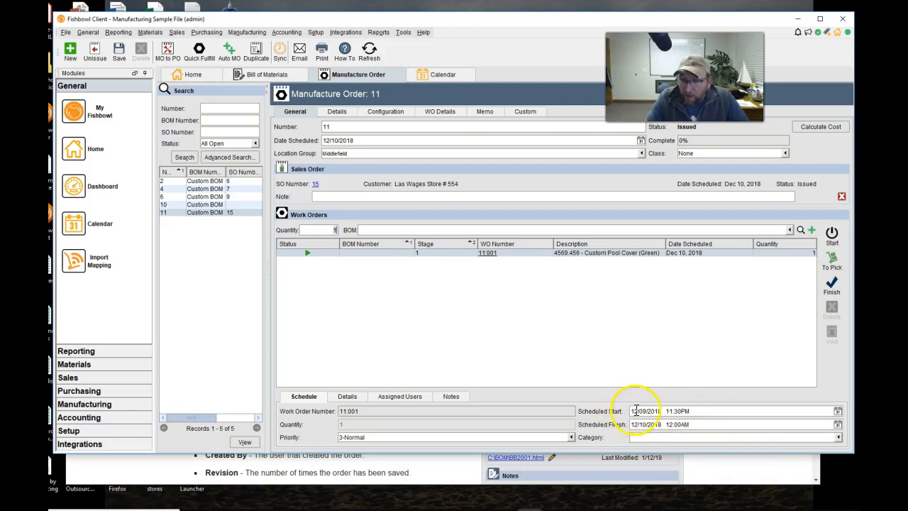
Step: Try to set the pool cover work order's scheduled start to 12/18/2018 12:30AM
click(838, 411)
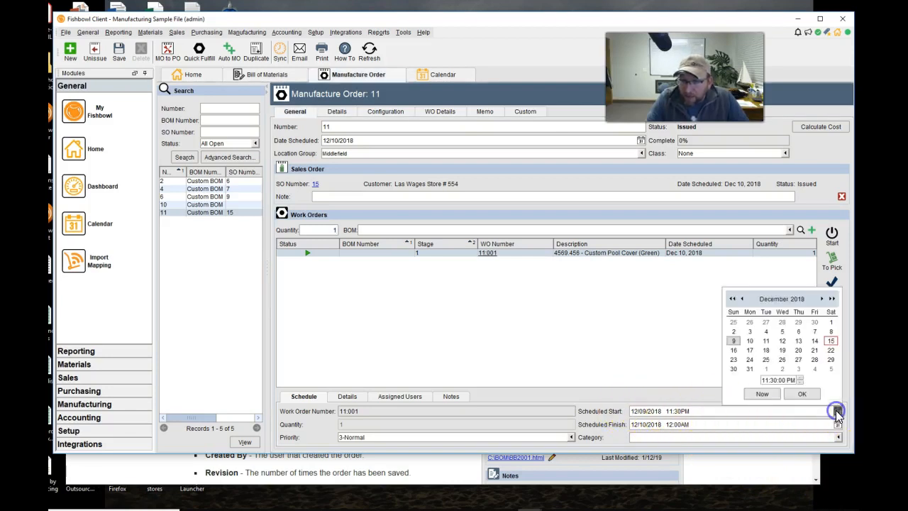
click(766, 350)
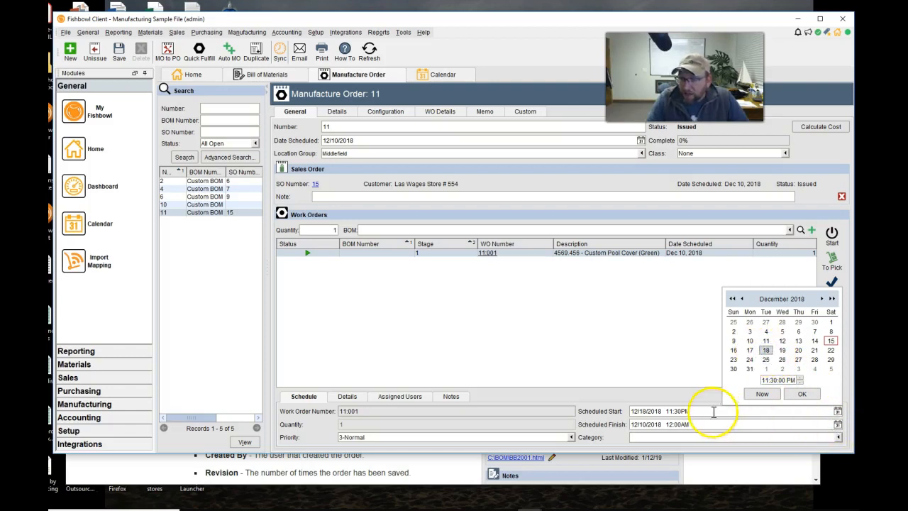
click(801, 383)
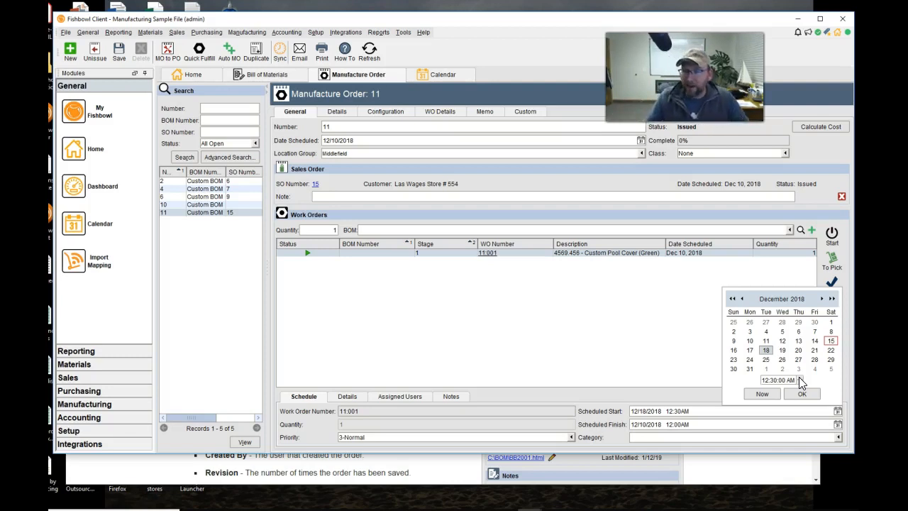
click(837, 424)
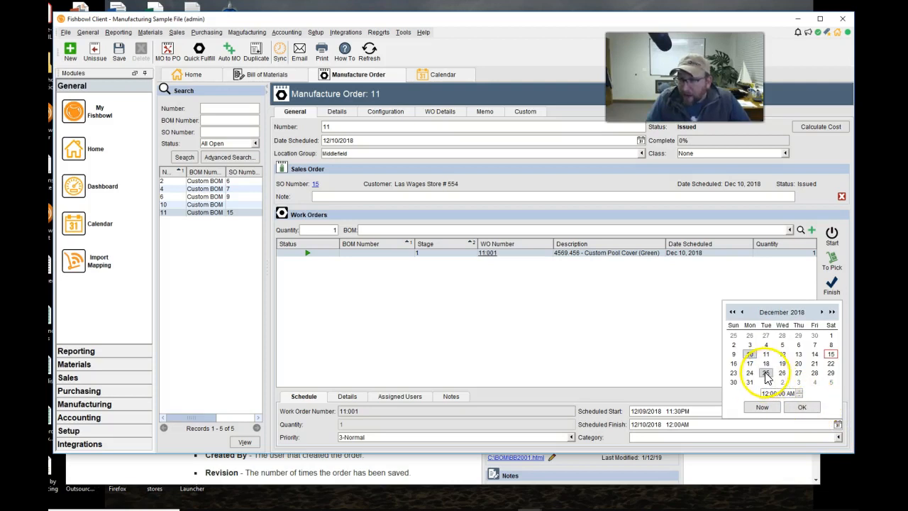
click(707, 411)
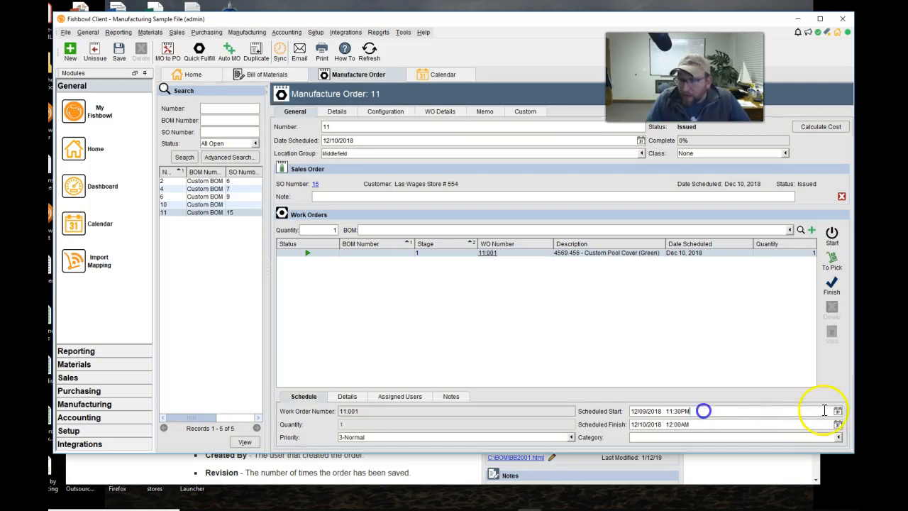
Step: Set the scheduled start date of the Custom Pool Cover (Green) work order to 12/18/2018
click(837, 411)
click(766, 350)
click(801, 394)
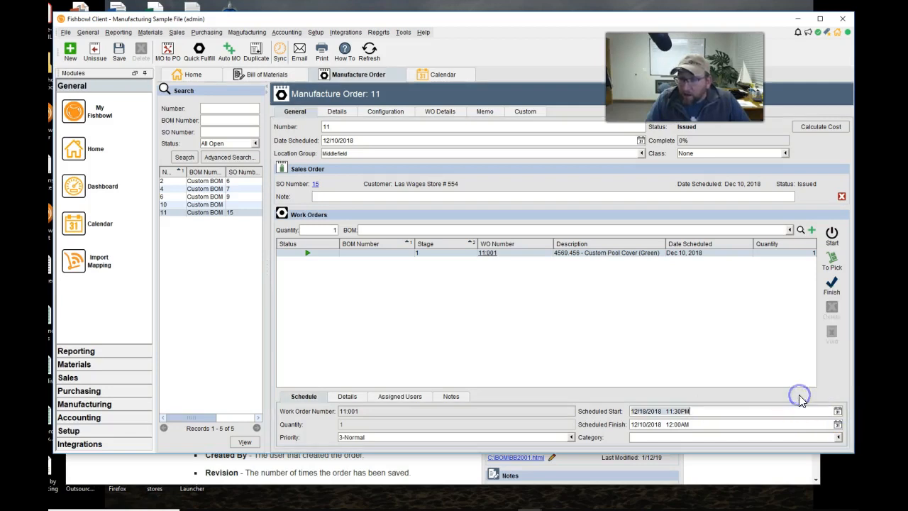
Step: Set the work order's scheduled start time to 8:30 AM
click(837, 412)
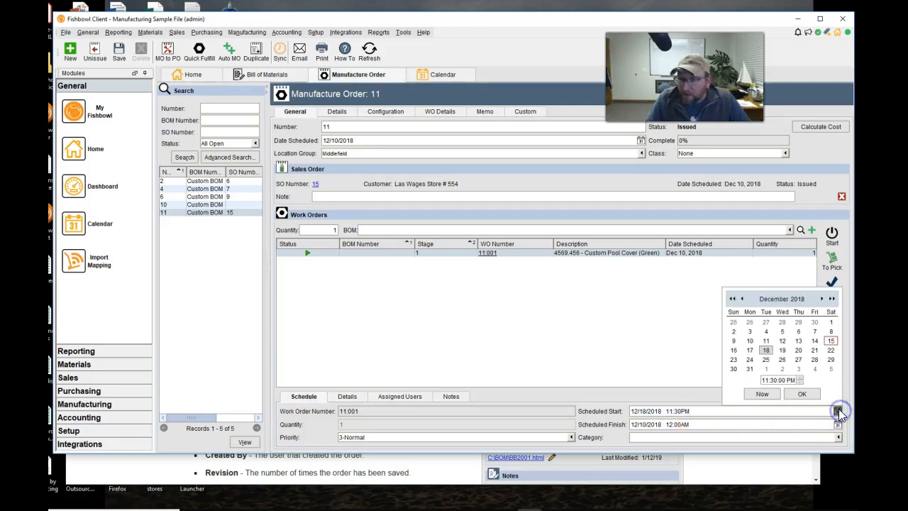
click(801, 383)
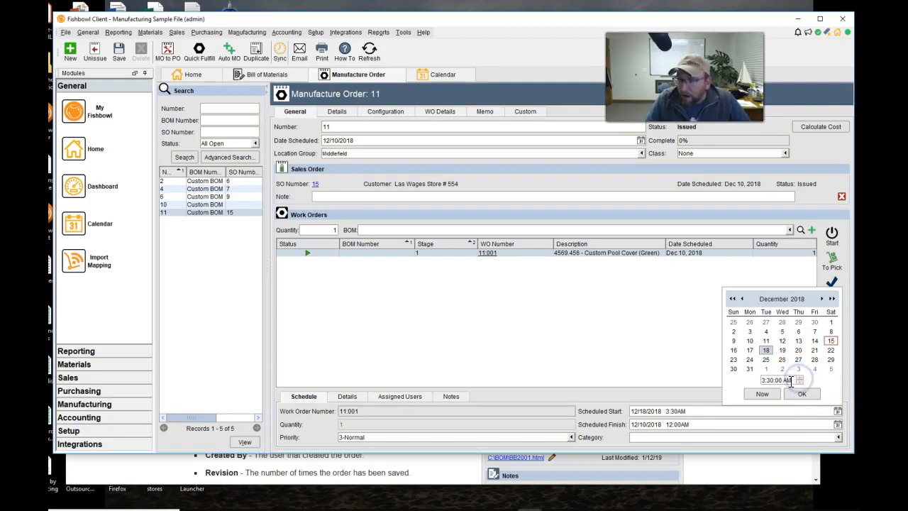
drag(792, 380, 763, 381)
click(799, 382)
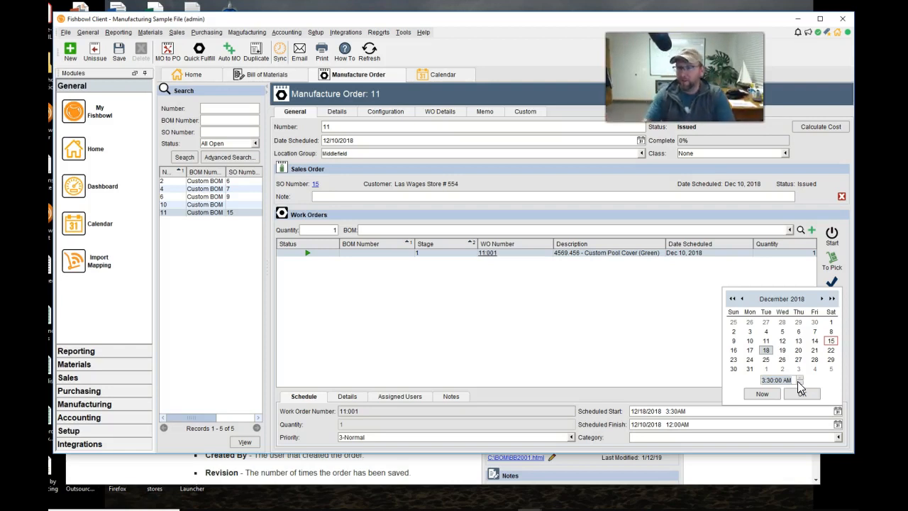
click(800, 382)
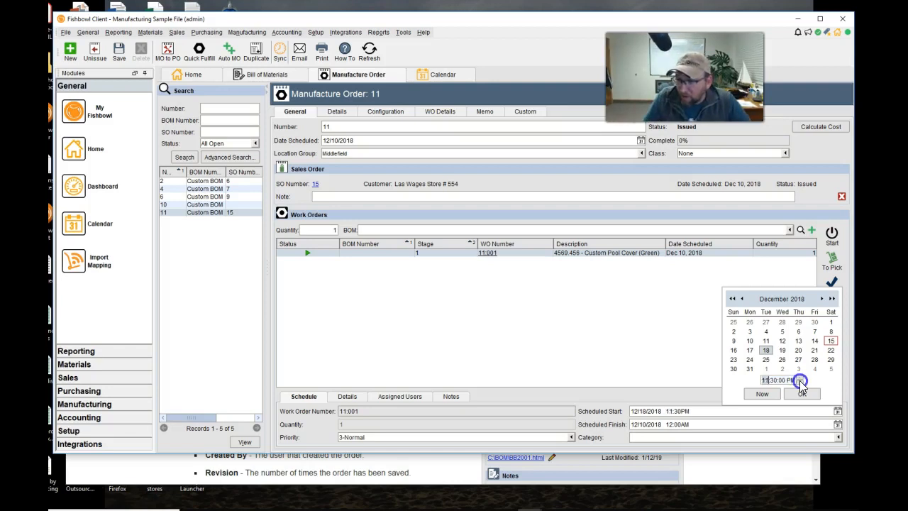
click(800, 380)
click(800, 380)
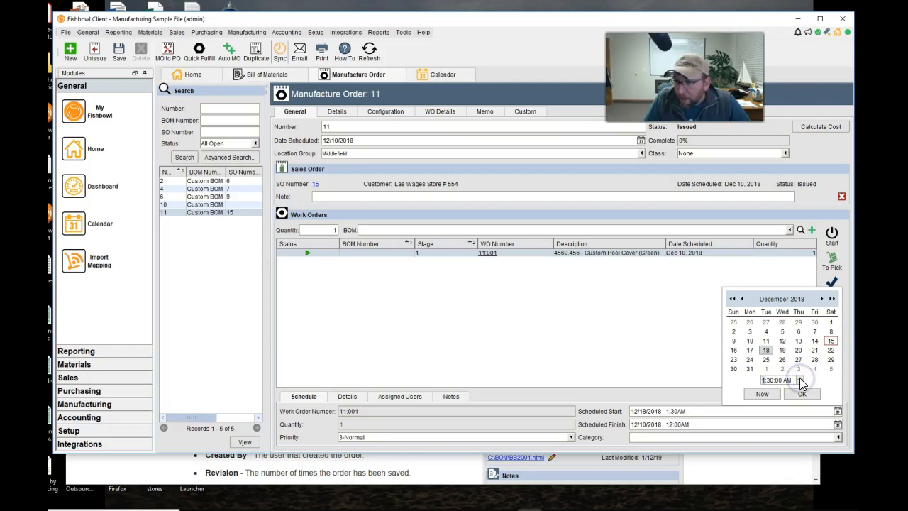
click(800, 380)
click(800, 379)
click(800, 379)
click(800, 380)
click(800, 380)
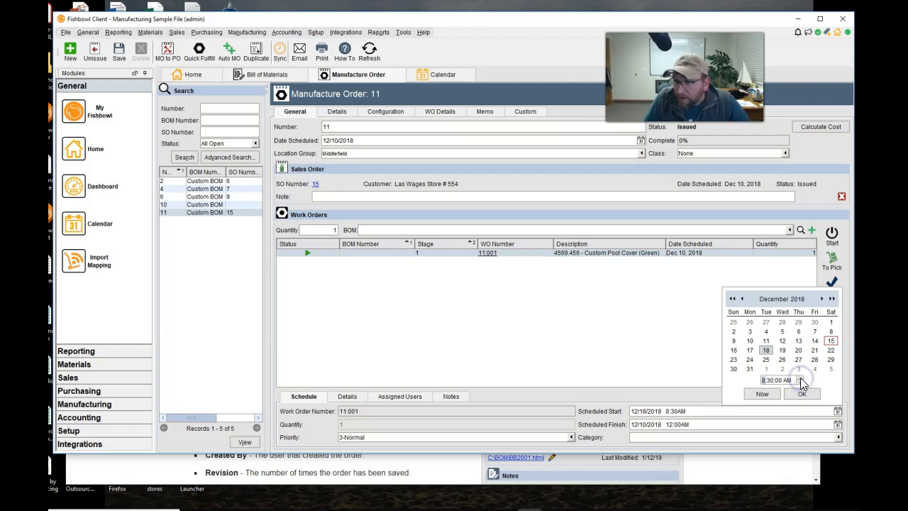
click(801, 395)
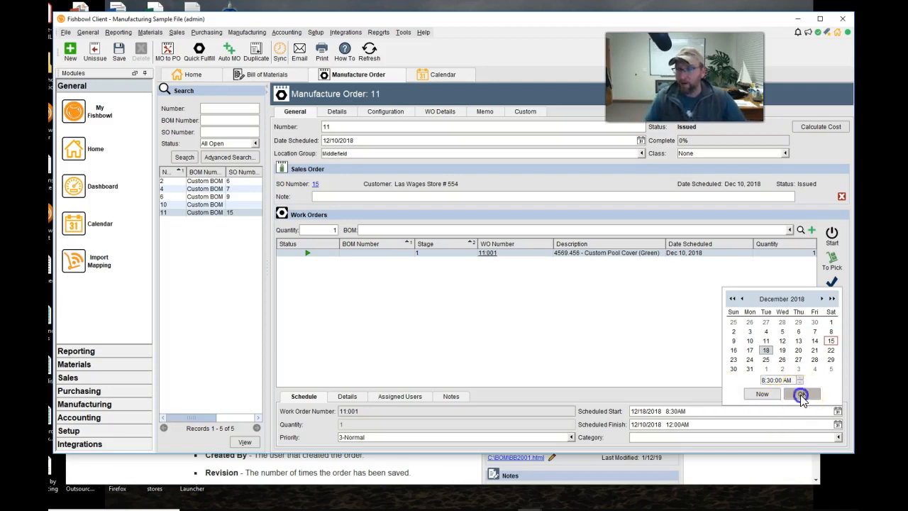
Step: Set the work order's scheduled finish to 12/18/2018 1:00PM and save the manufacture order
click(838, 424)
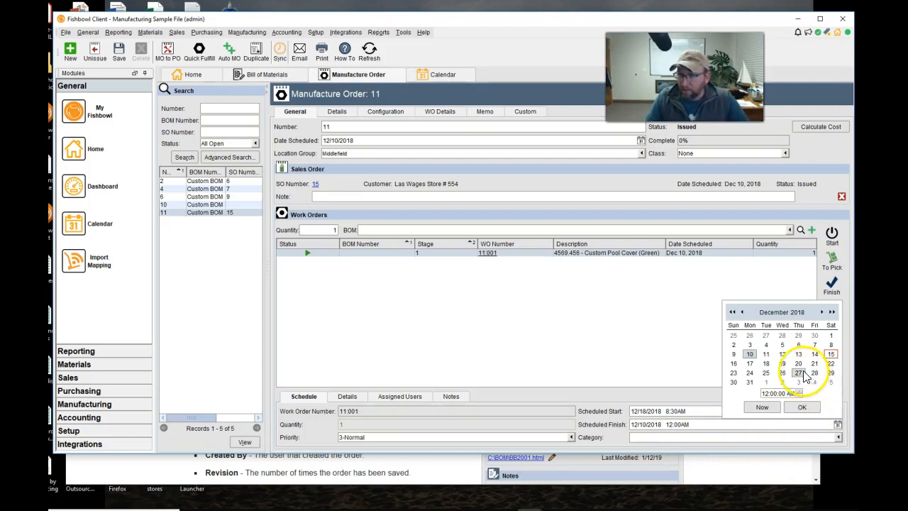
click(767, 363)
click(799, 391)
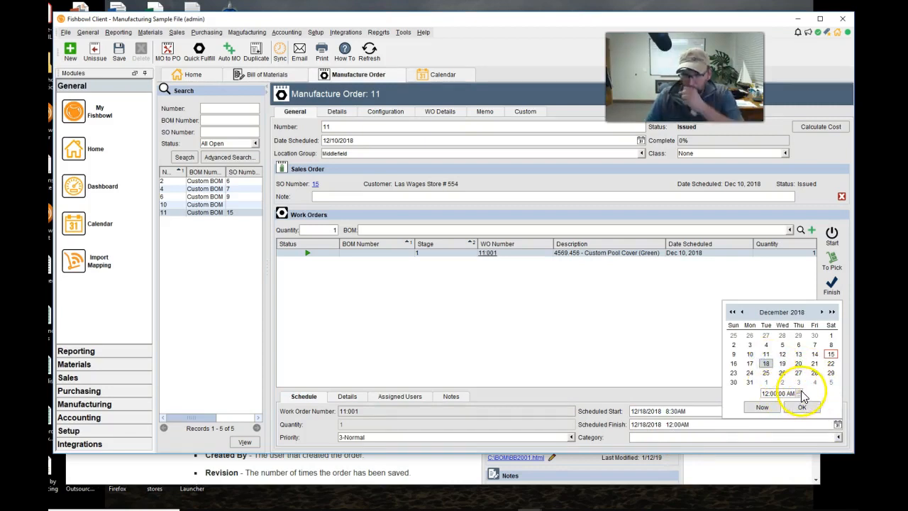
click(800, 391)
click(800, 391)
click(801, 391)
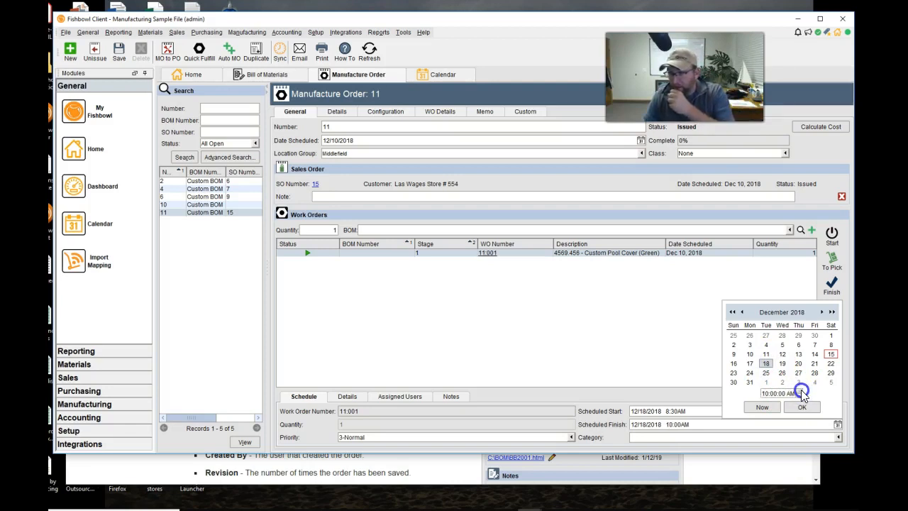
click(801, 406)
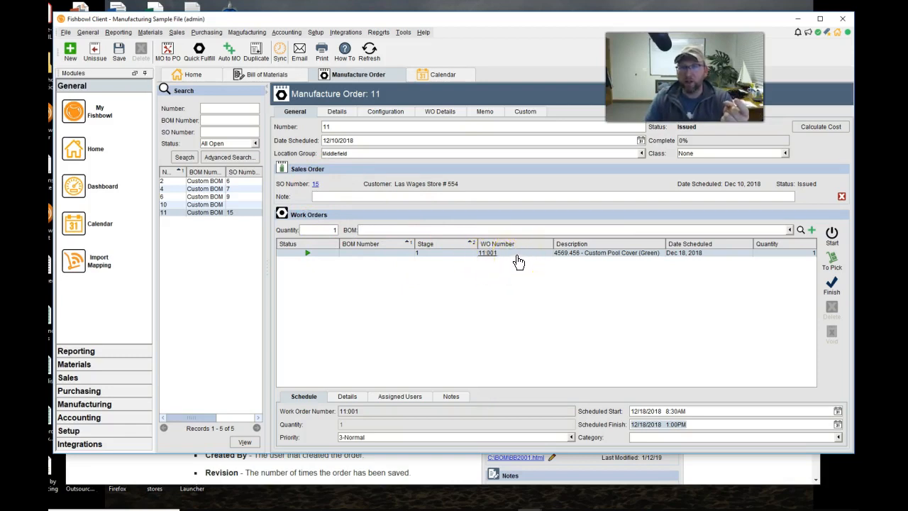
click(119, 51)
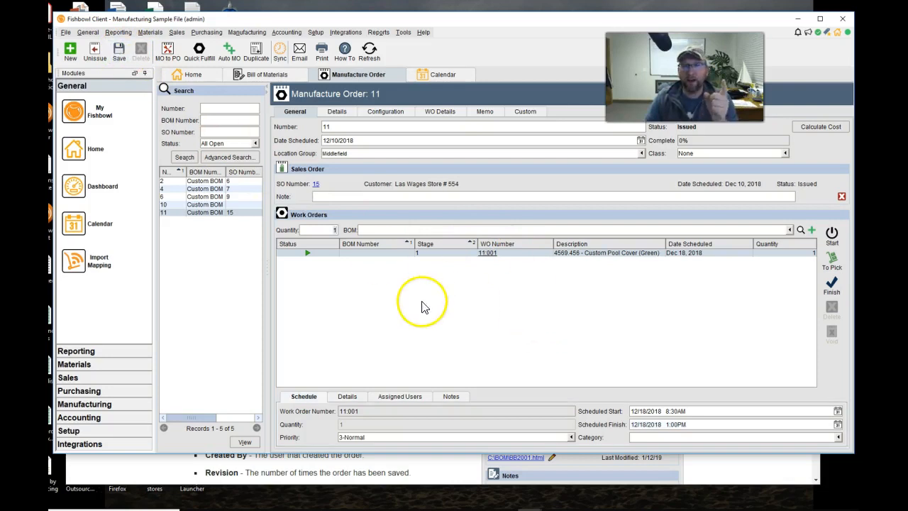
Step: Check the calendar for the rescheduled Custom Pool Cover work order, dismissing the calendar error dialog
click(441, 74)
click(503, 274)
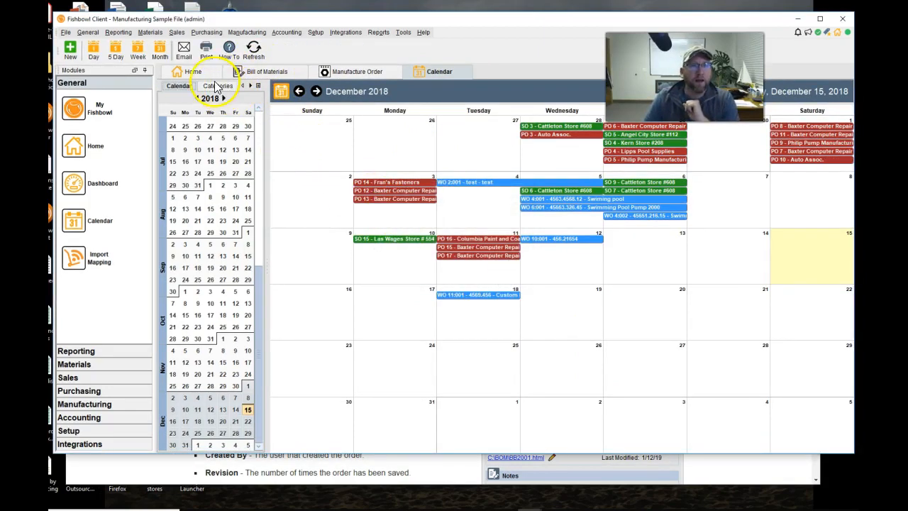
Step: Look through the calendar categories offered for the Custom Pool Cover (Green) work order in manufacture order 11
click(357, 72)
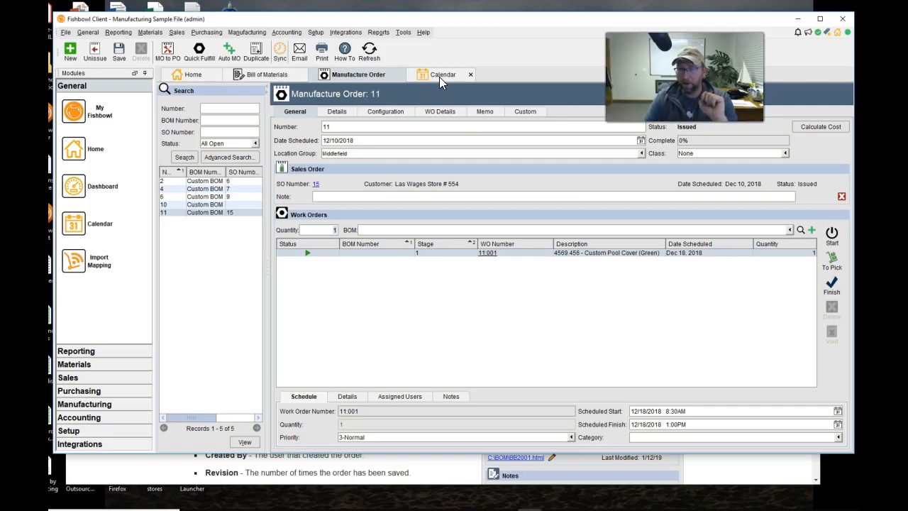
click(644, 436)
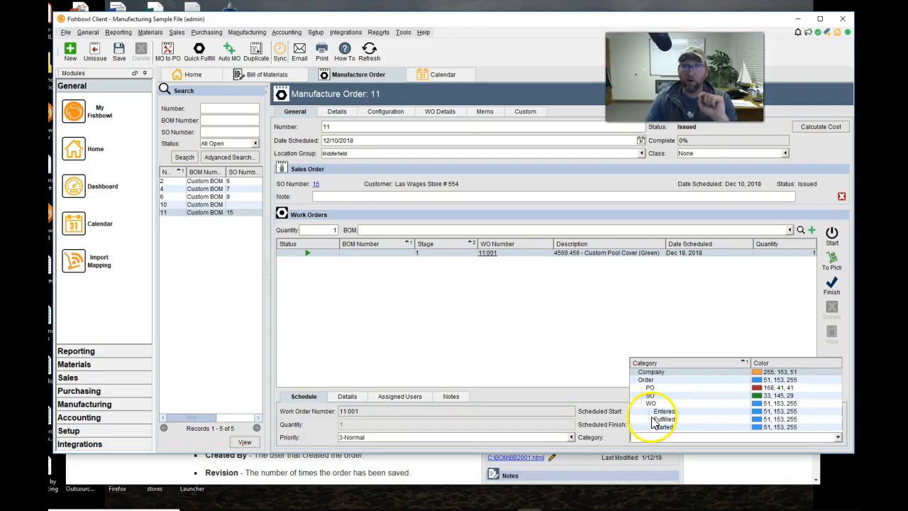
click(437, 334)
Step: View the calendar's categories and inspect the Custom Pool Cover (Green) work order in the weekly view for Dec 16 - Dec 22, 2018
click(436, 76)
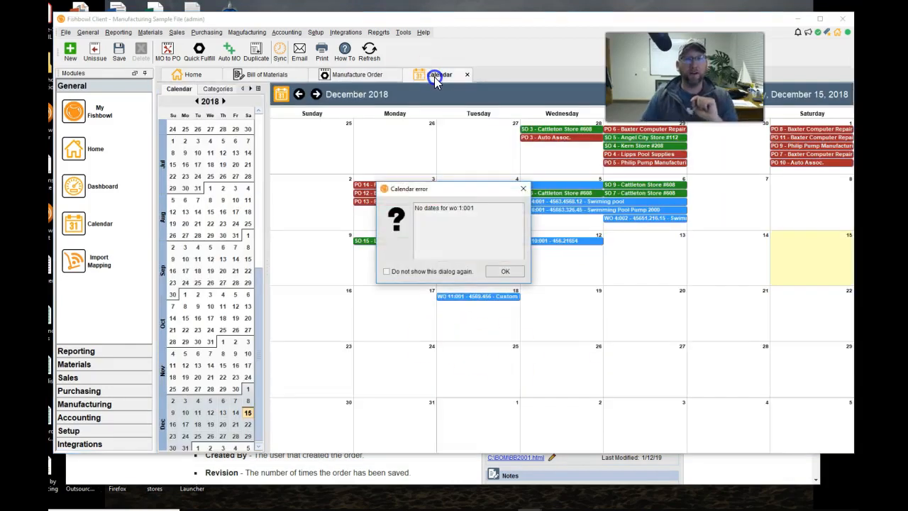
click(502, 272)
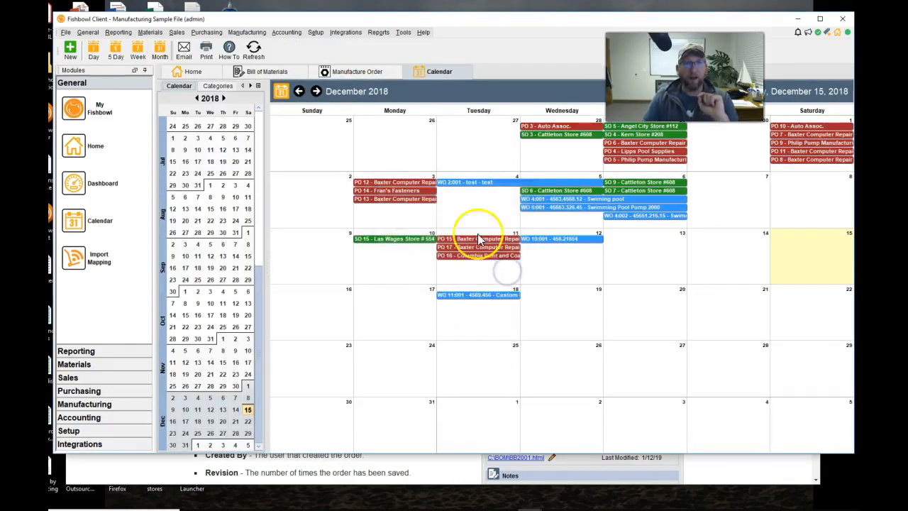
click(137, 58)
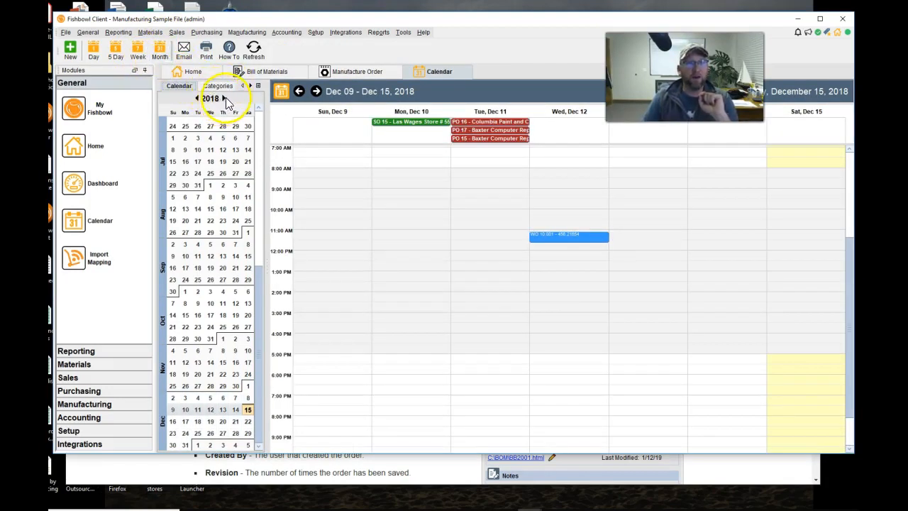
click(219, 87)
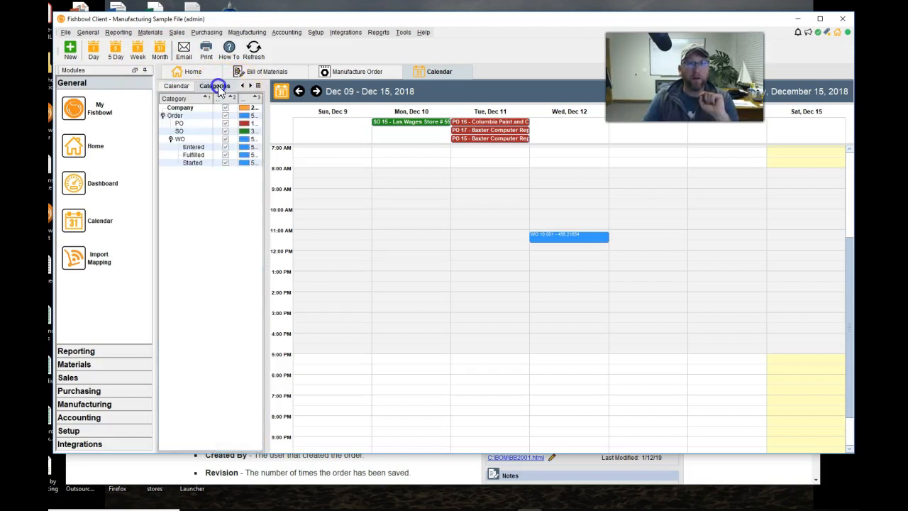
click(316, 91)
click(505, 189)
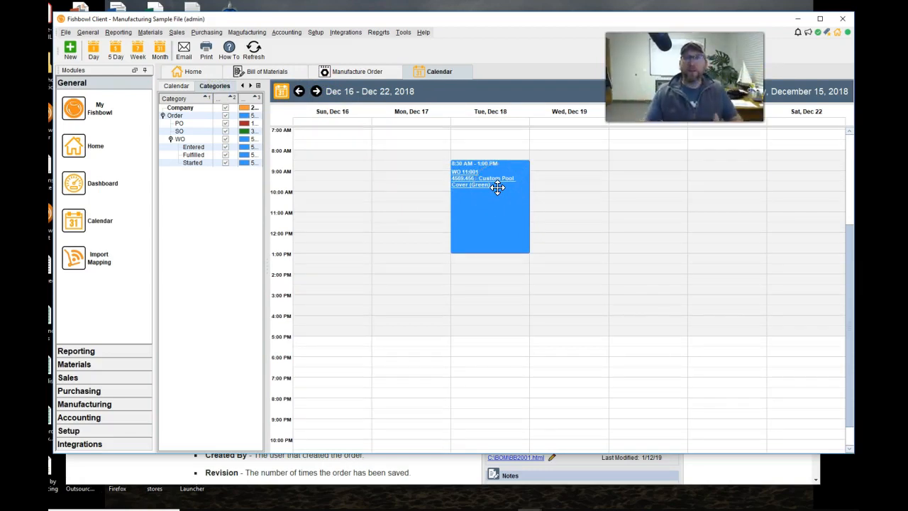
click(476, 246)
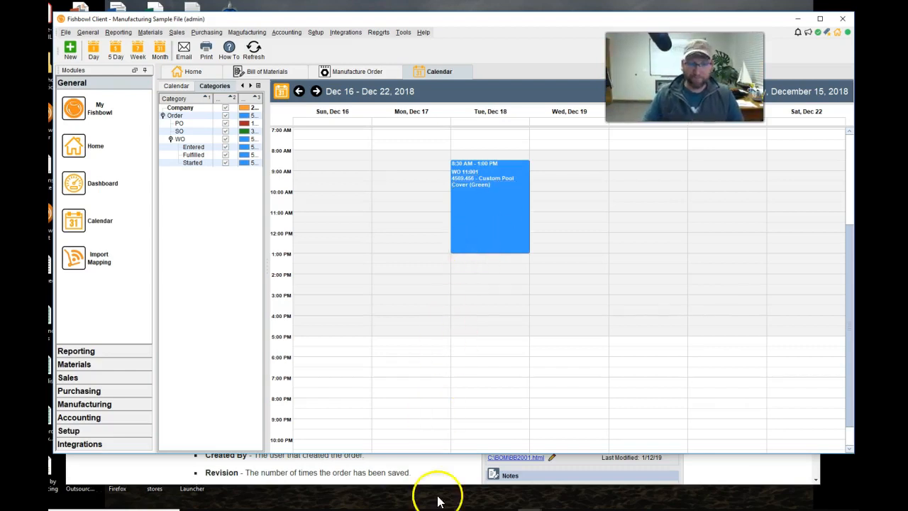
Step: Switch to the browser, return to the release notes and open the documentation for the multiple finished good step module option
click(446, 475)
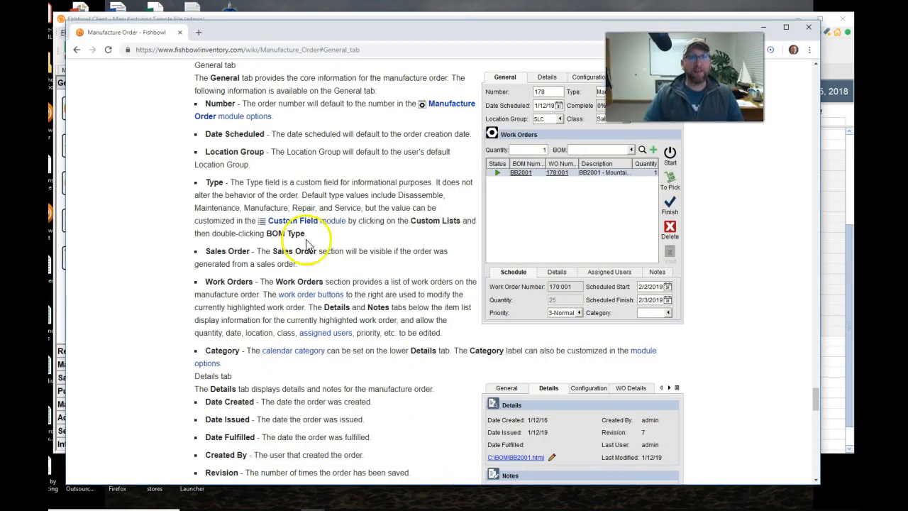
click(76, 50)
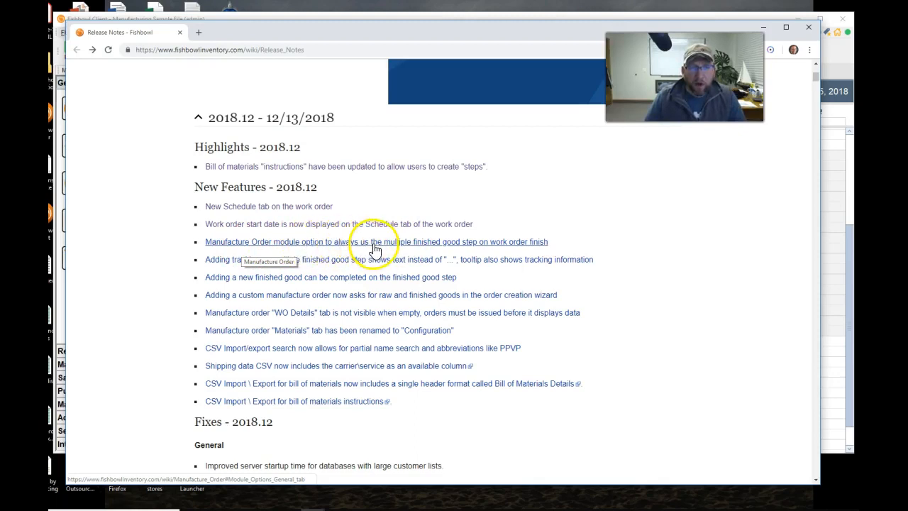
click(435, 252)
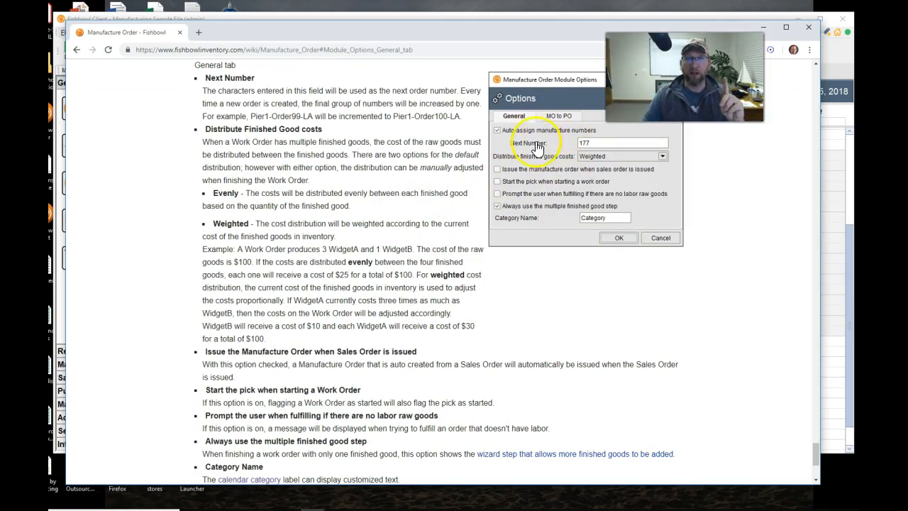
Step: Switch to Fishbowl and open the module options for manufacture orders
click(831, 234)
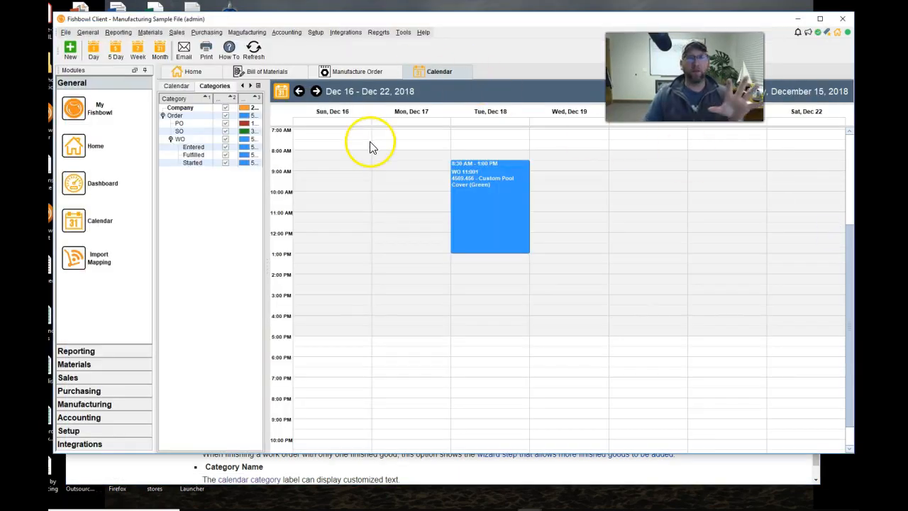
click(276, 72)
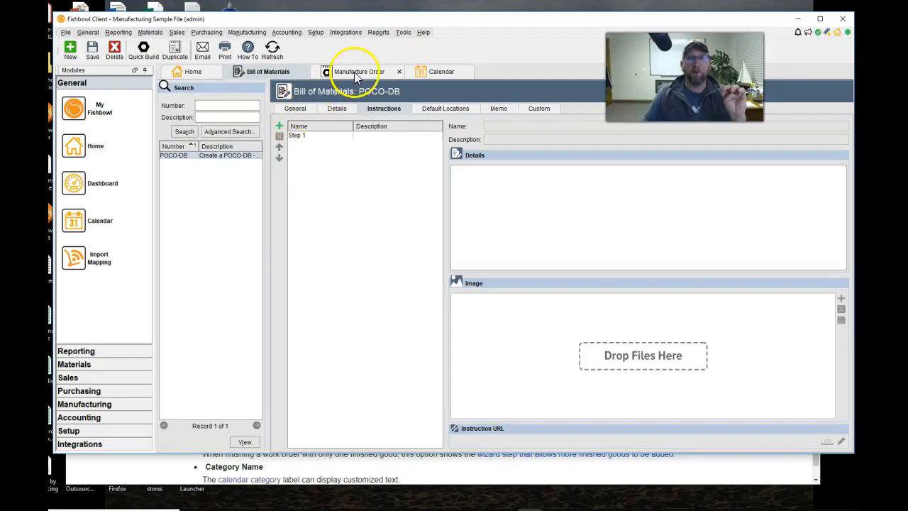
click(354, 71)
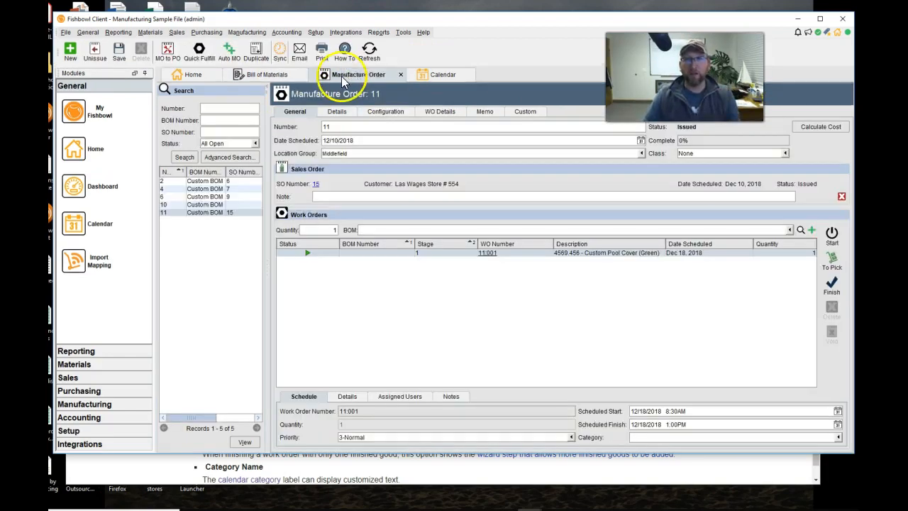
click(404, 33)
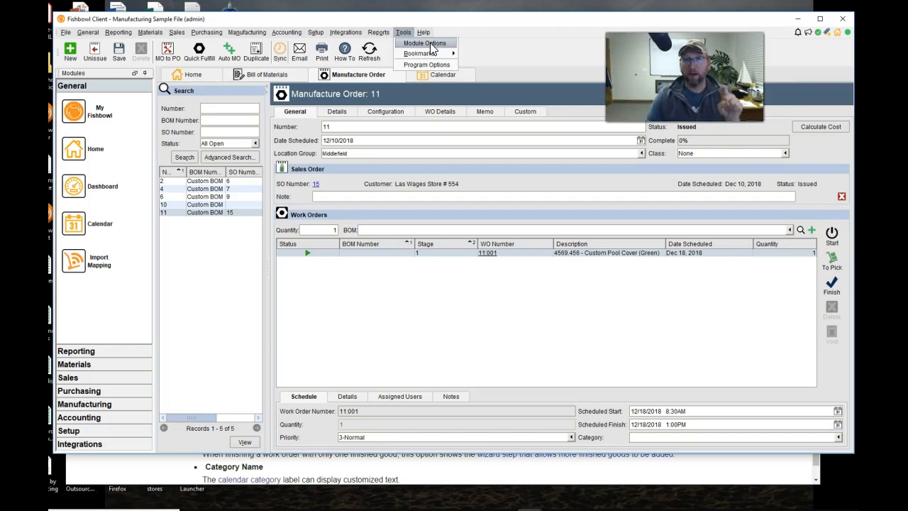
click(425, 44)
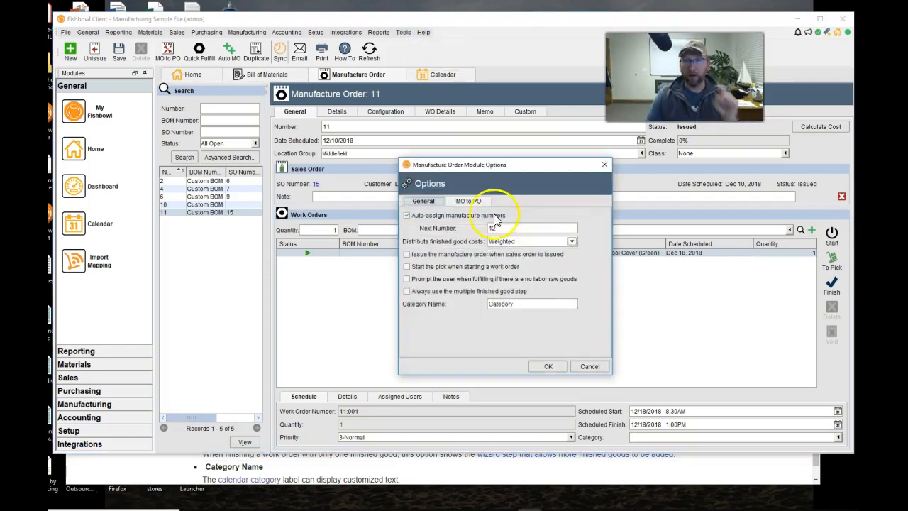
Step: Return the browser to the 2018.12 release notes, and cancel the Manufacture Order Module Options dialog in Fishbowl
click(417, 472)
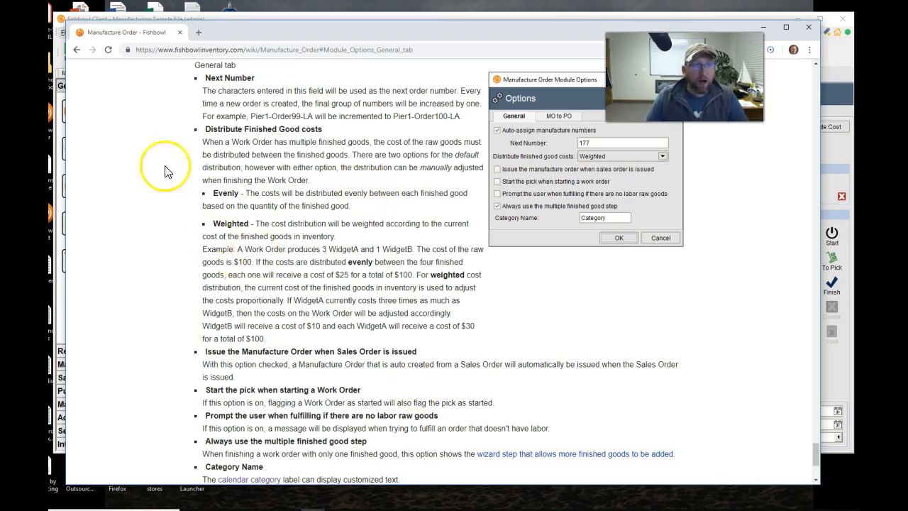
click(77, 49)
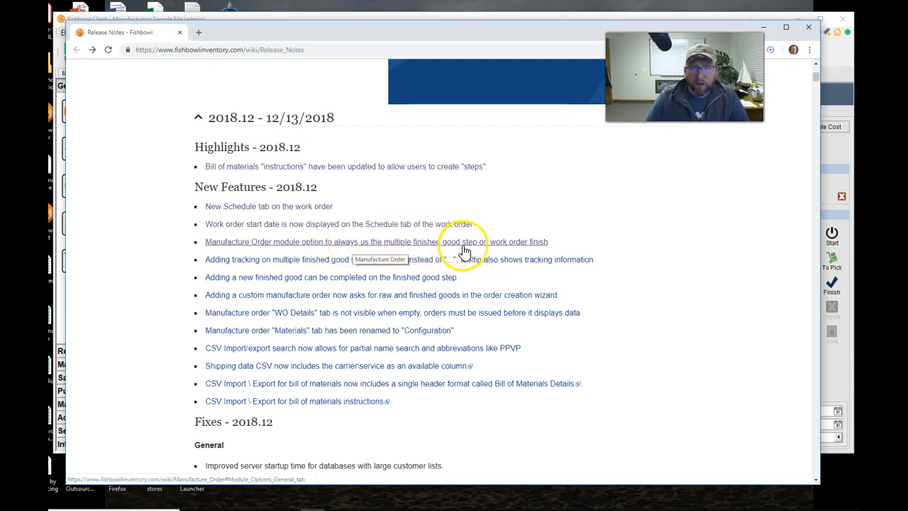
click(840, 154)
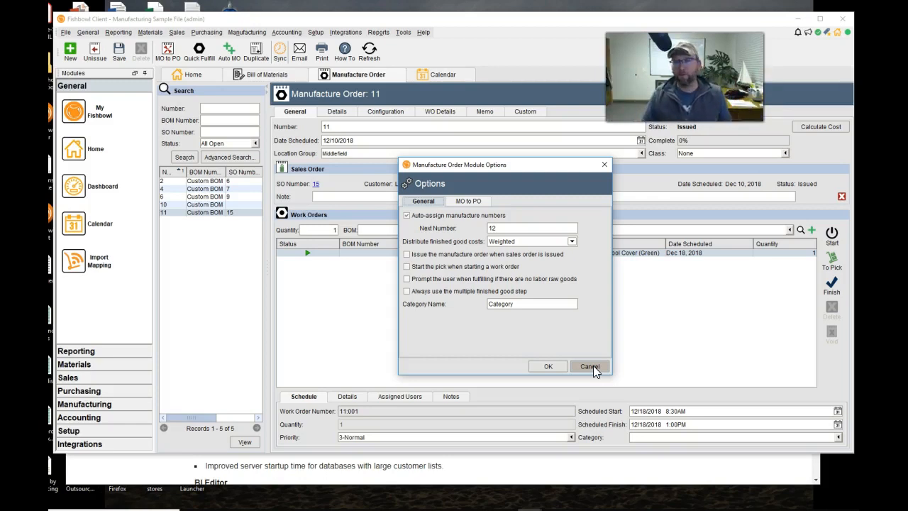
click(594, 366)
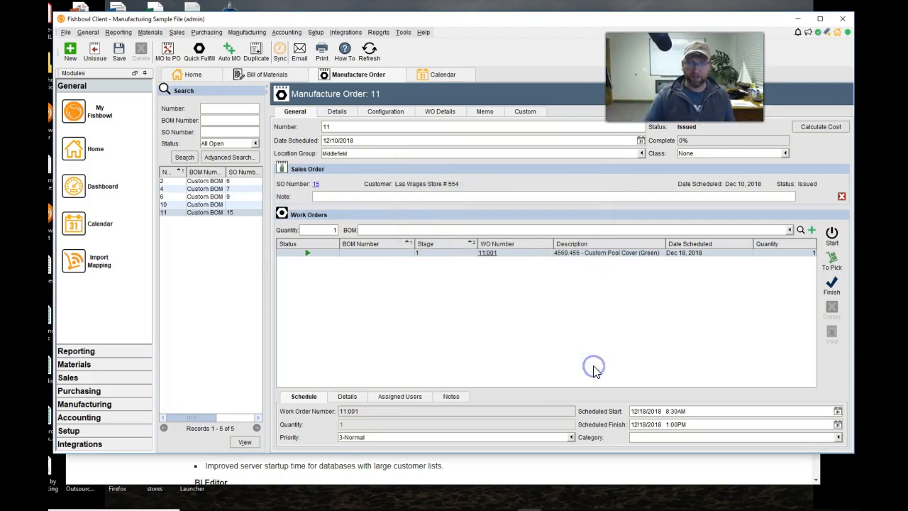
Step: Read the release notes on tracking text and adding a new finished good on the finished good step, and return to Fishbowl
click(510, 481)
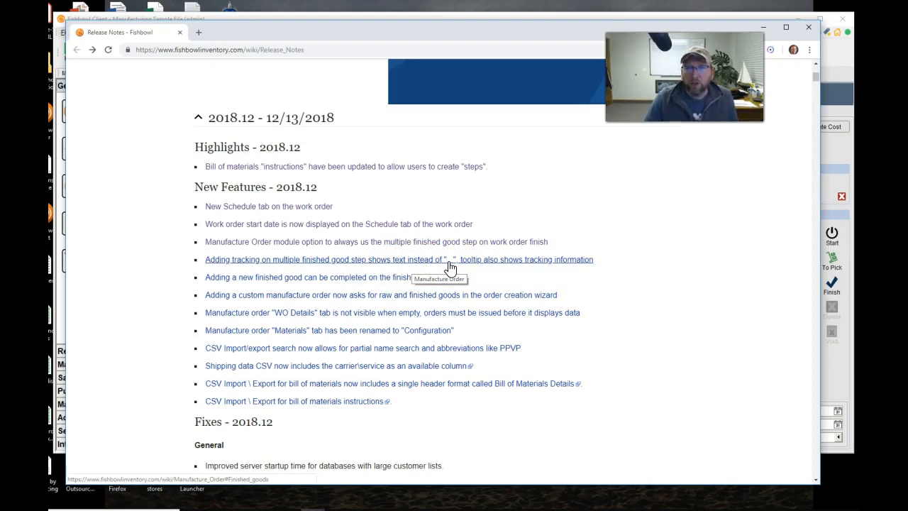
click(487, 263)
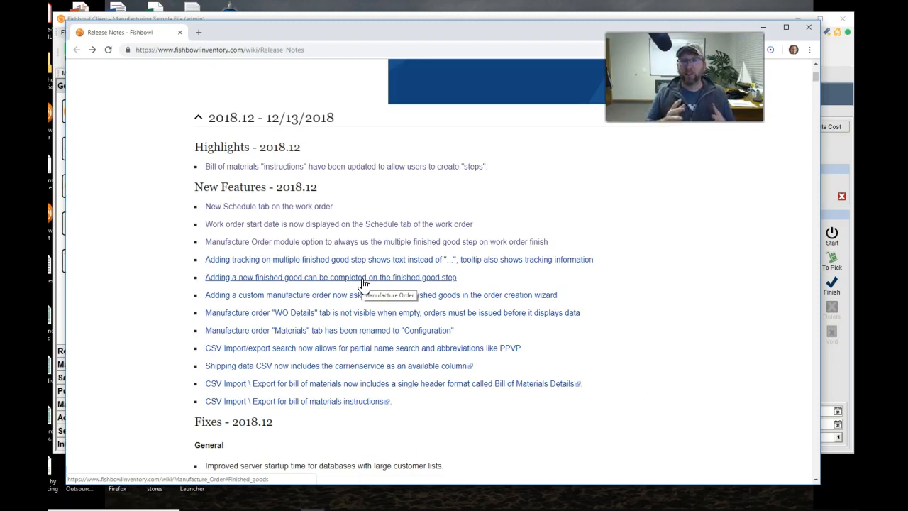
click(831, 372)
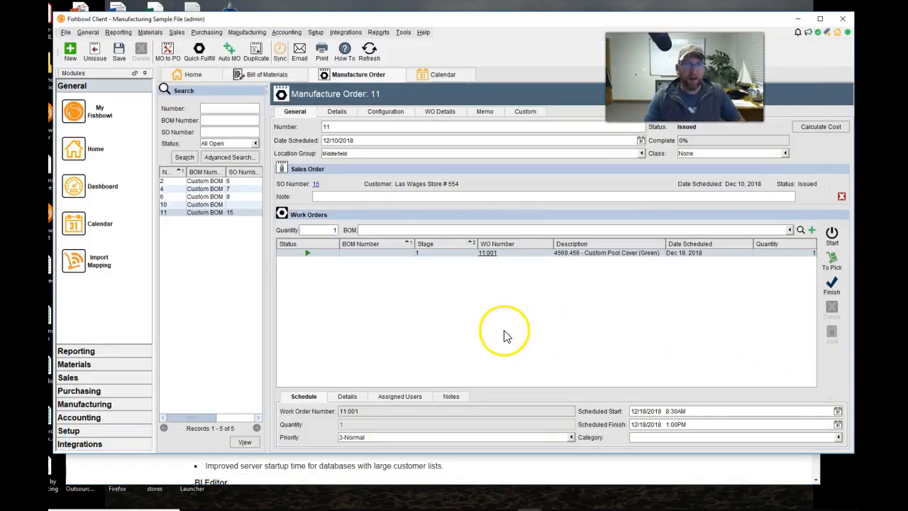
Step: Open the WO Details of manufacture order 11 and select the Custom Pool Cover (Green) create item
click(578, 256)
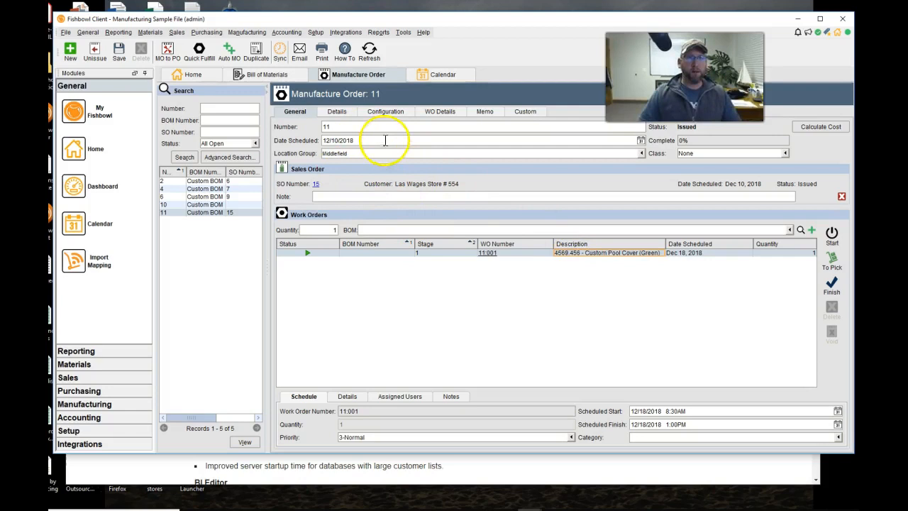
click(441, 113)
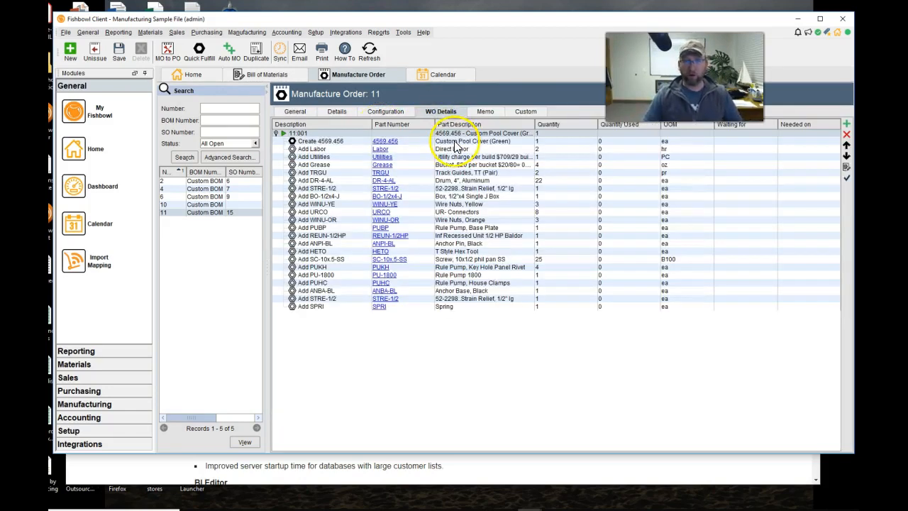
click(454, 141)
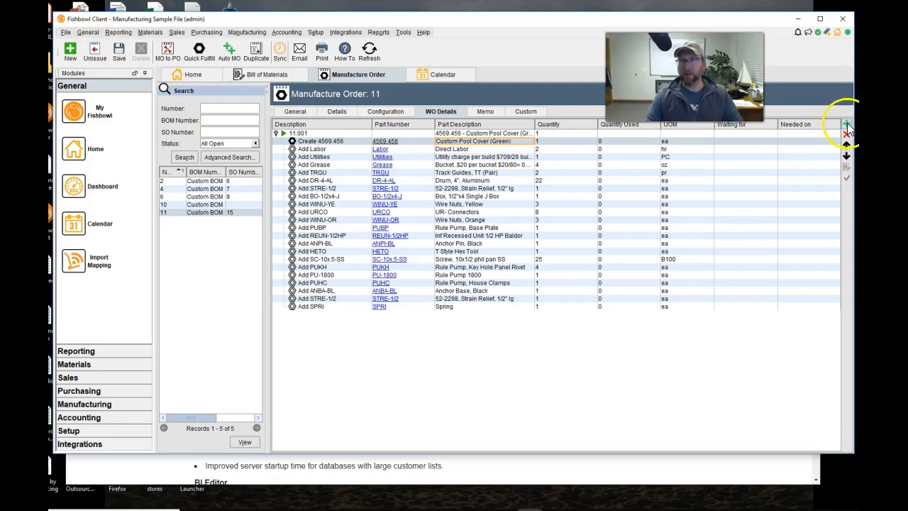
Step: Start adding a work order item, choosing the item type that creates a part
click(847, 125)
click(406, 212)
click(428, 345)
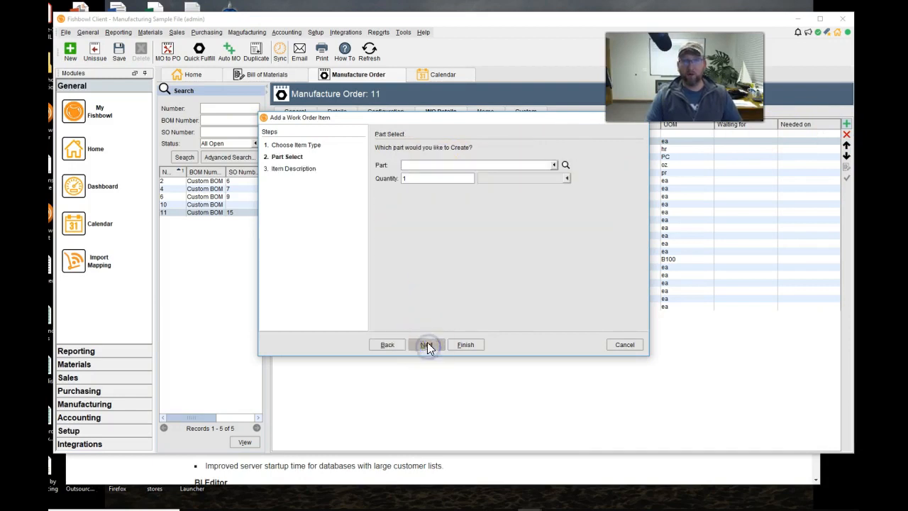
Step: Choose ANAD (Adhesive, Anchor) as the part to create for the new work order item
click(553, 165)
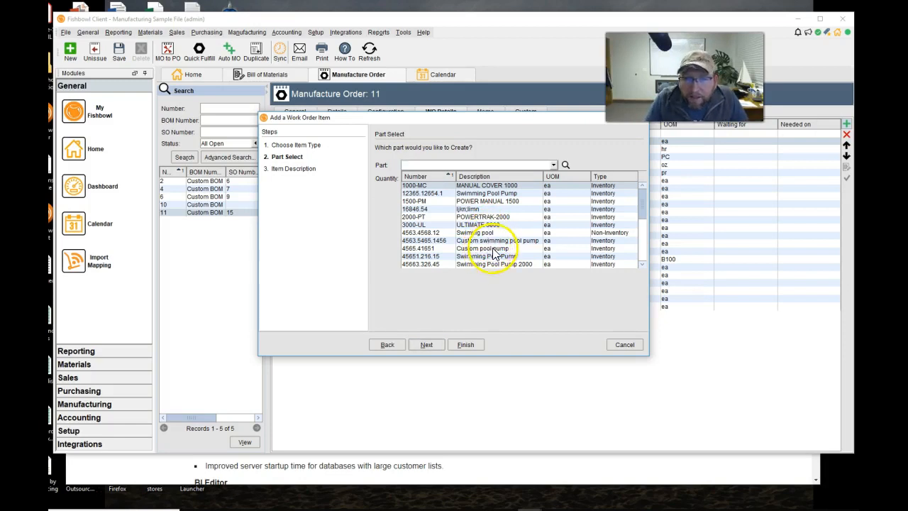
scroll(492, 255, down, 2)
drag(482, 121, 504, 163)
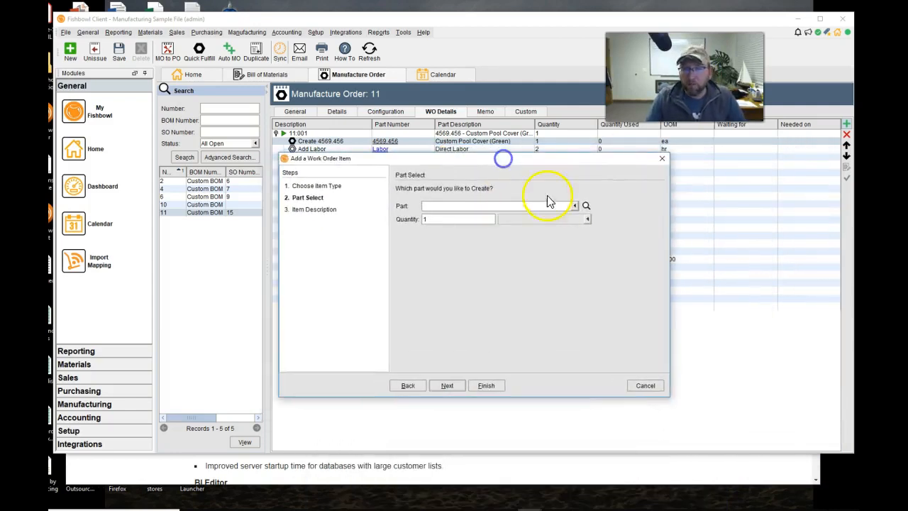
click(574, 206)
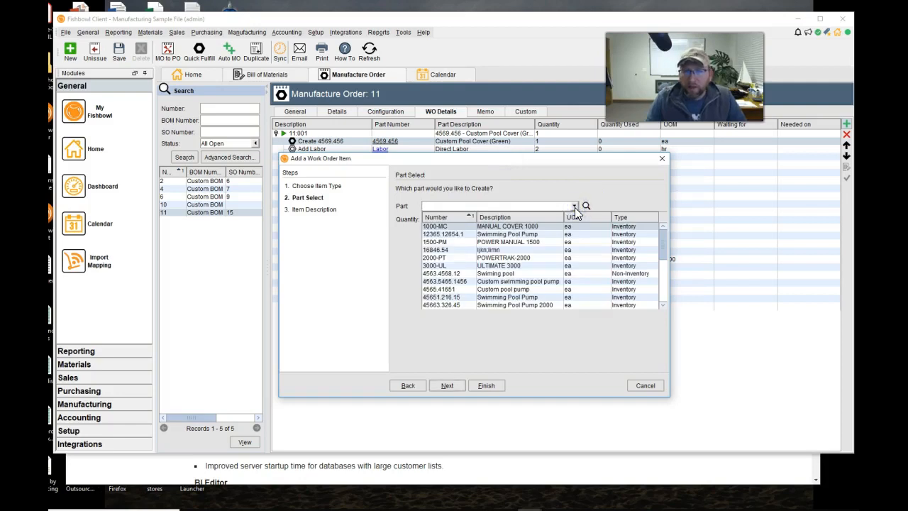
scroll(522, 264, down, 3)
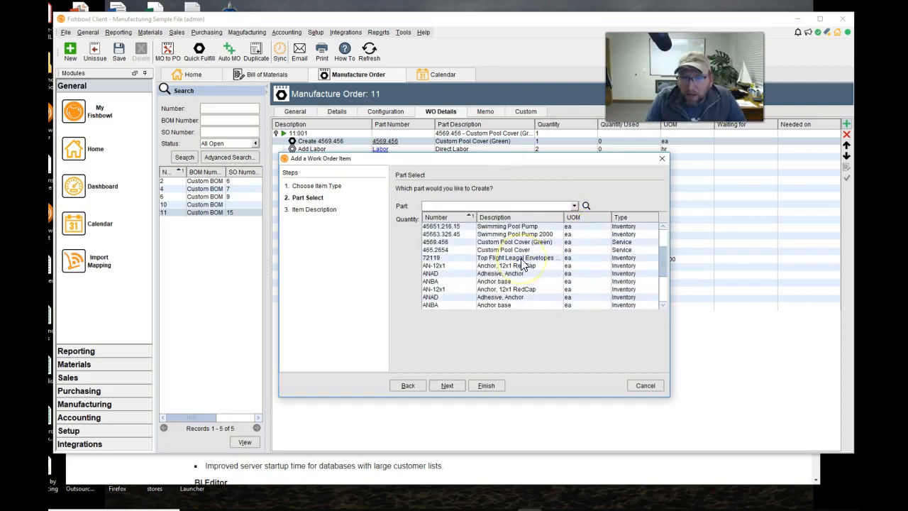
click(509, 281)
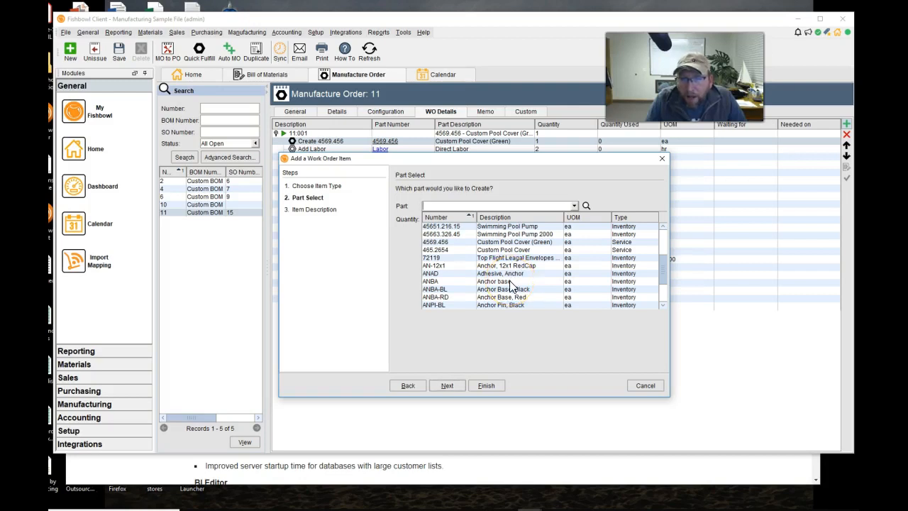
scroll(511, 286, down, 2)
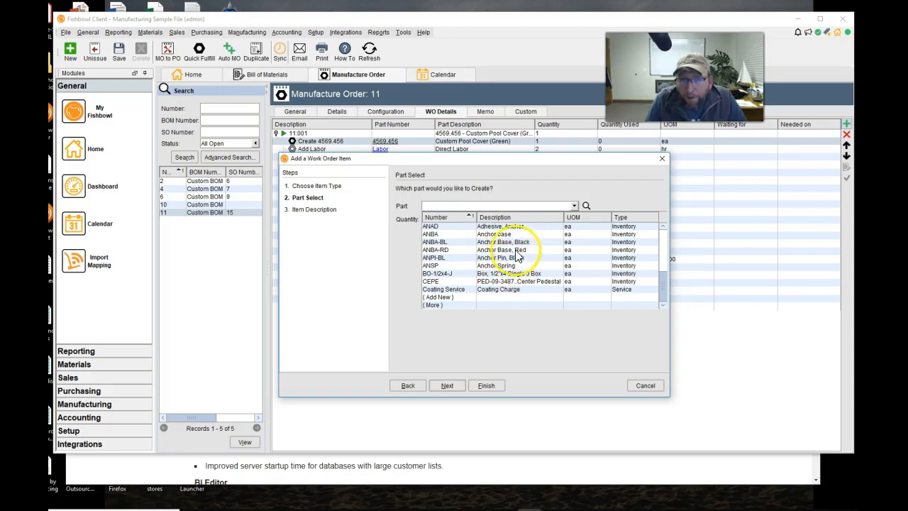
scroll(516, 257, up, 1)
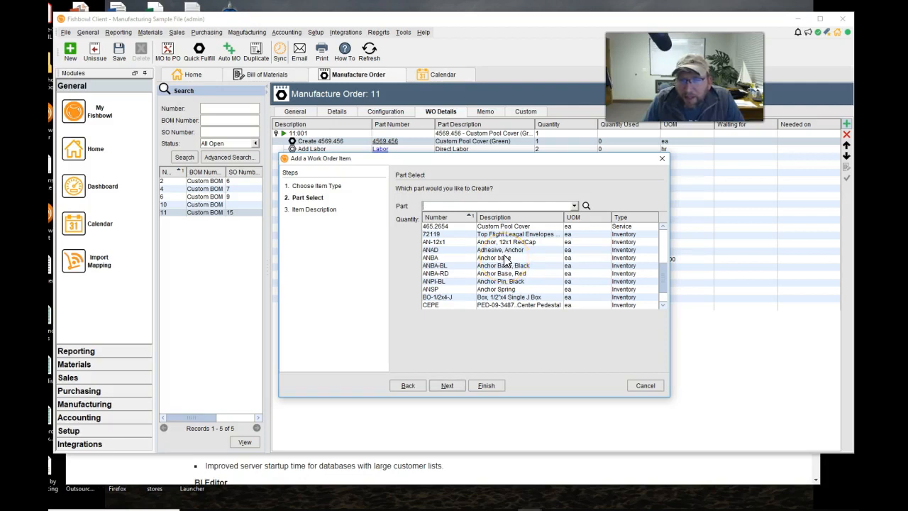
click(503, 251)
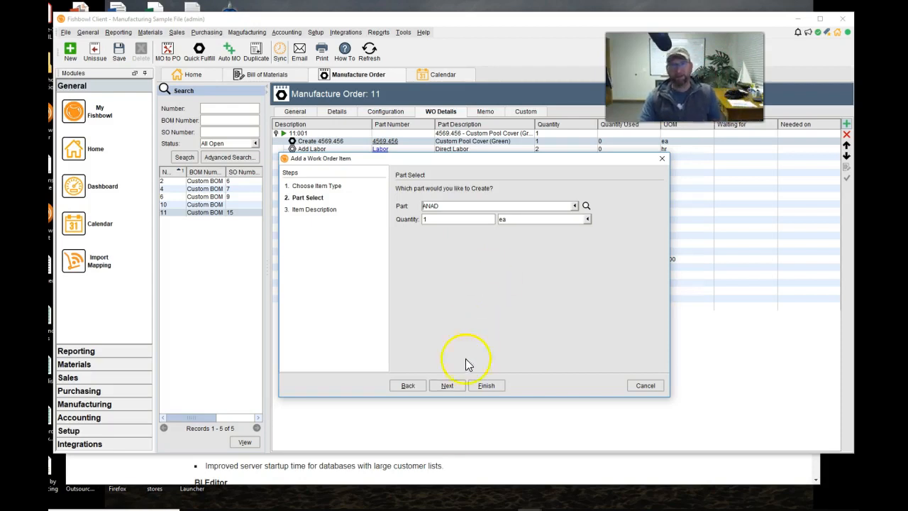
click(456, 387)
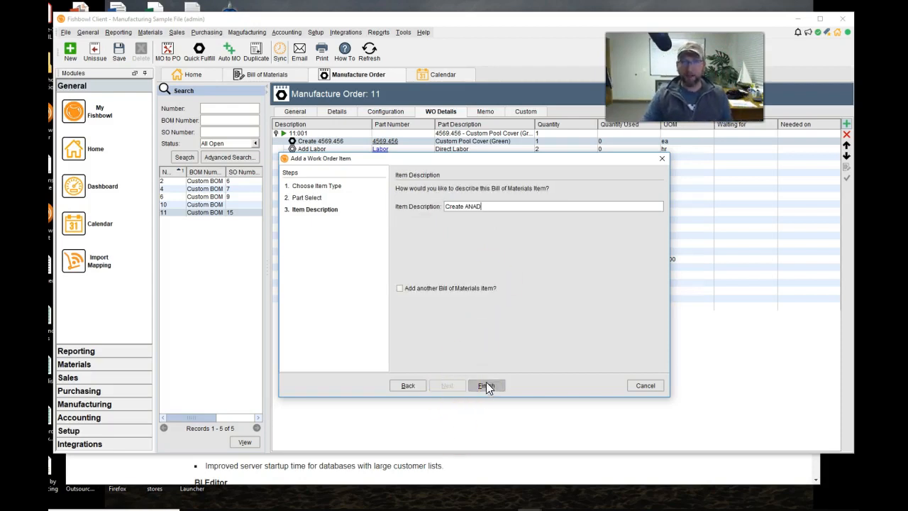
click(487, 205)
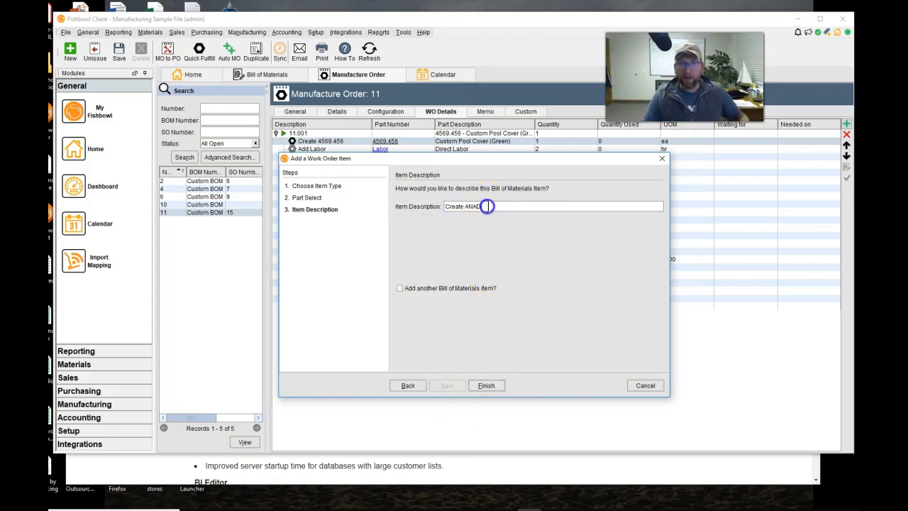
drag(487, 206, 466, 205)
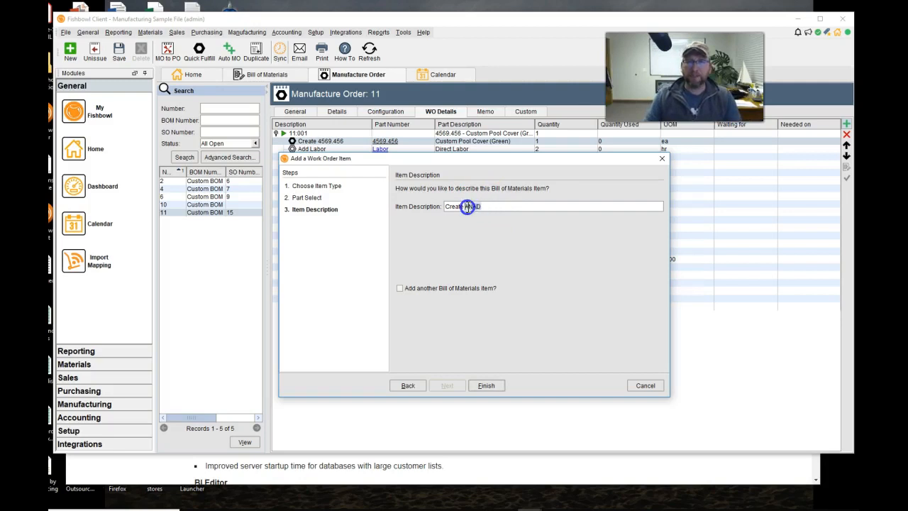
text(Anchor)
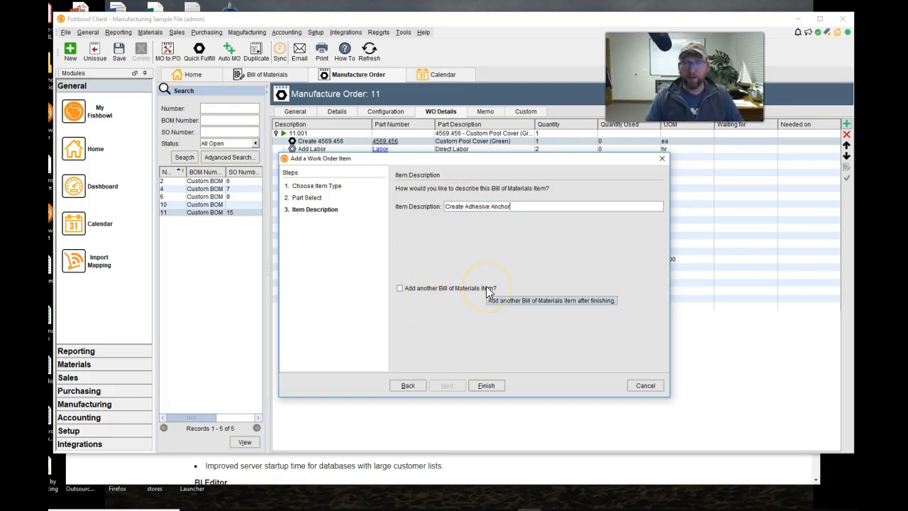
click(407, 386)
Step: Describe the new work order item as "Create Adhesive anchor" and finish adding it to work order 11:001
click(443, 386)
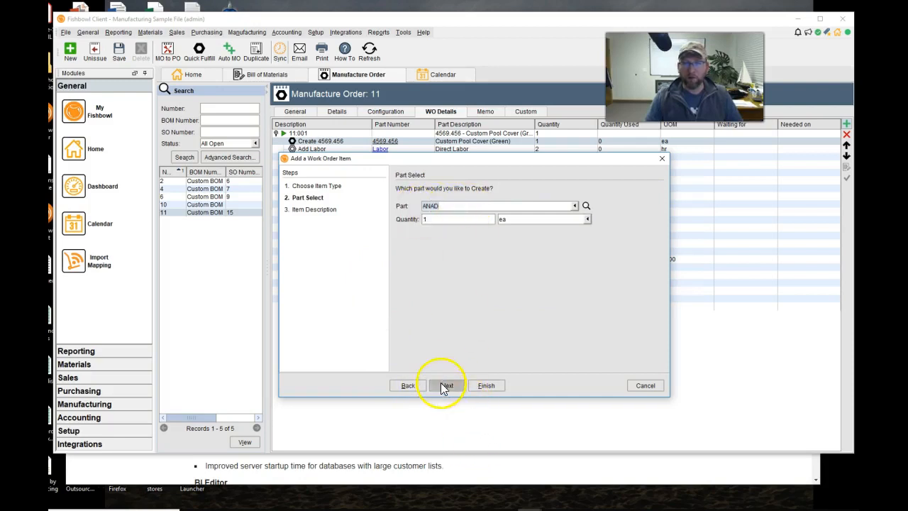
drag(493, 203, 467, 205)
click(483, 203)
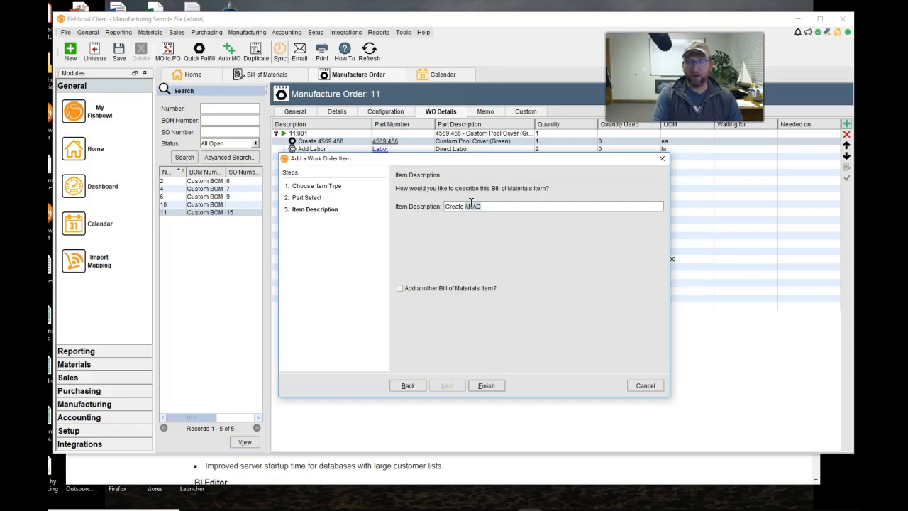
text(A)
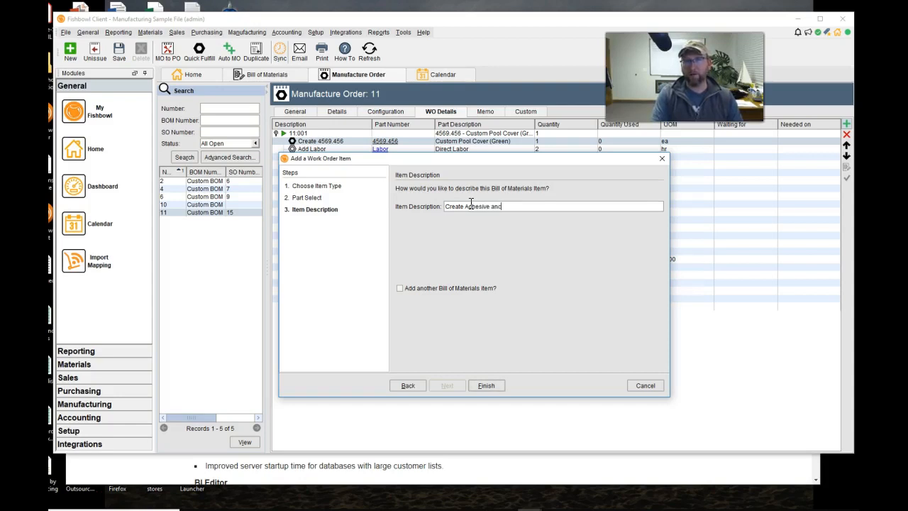
click(486, 385)
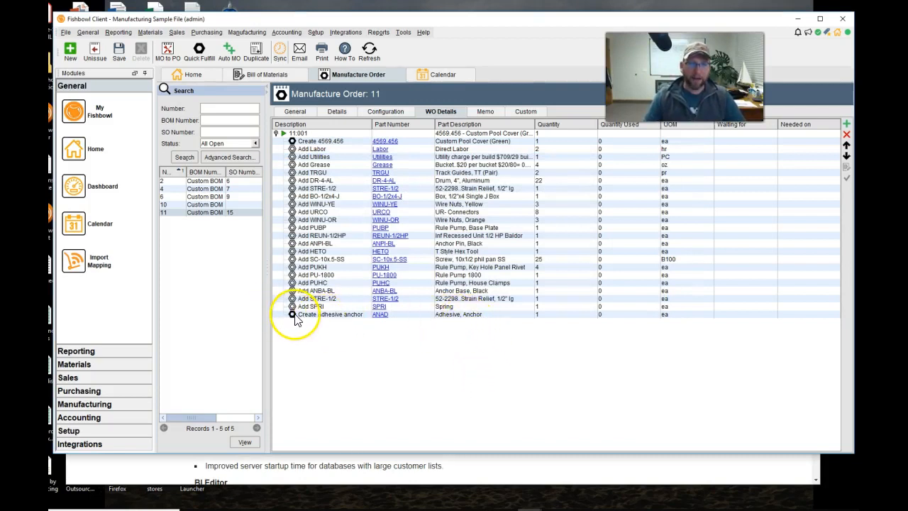
Step: Move the Create Adhesive anchor item up to directly below Create 4569.456 and save the manufacture order
click(293, 244)
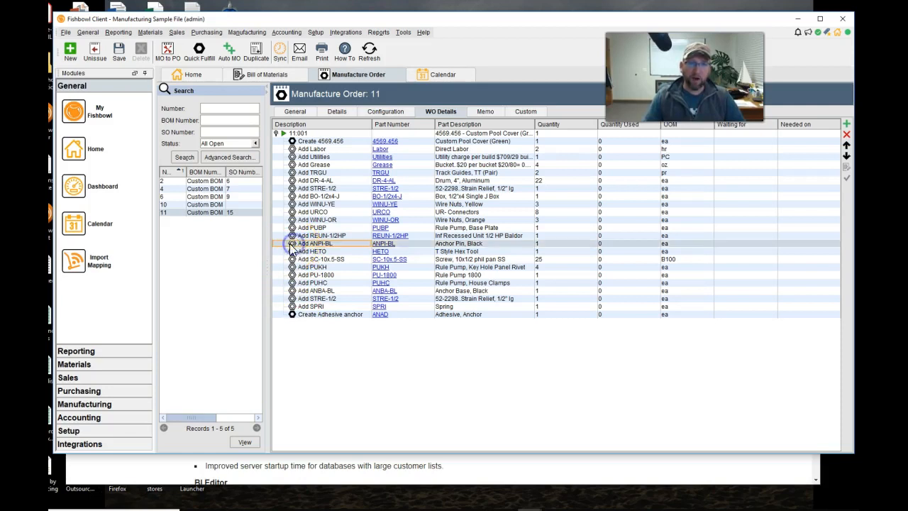
click(303, 316)
mouse_move(305, 315)
mouse_down()
mouse_move(308, 214)
mouse_move(319, 312)
mouse_up()
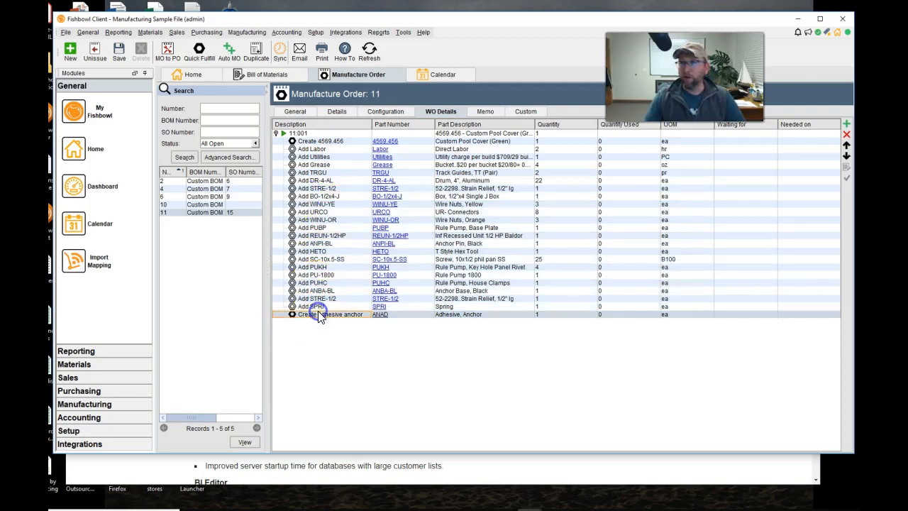
drag(847, 147, 847, 148)
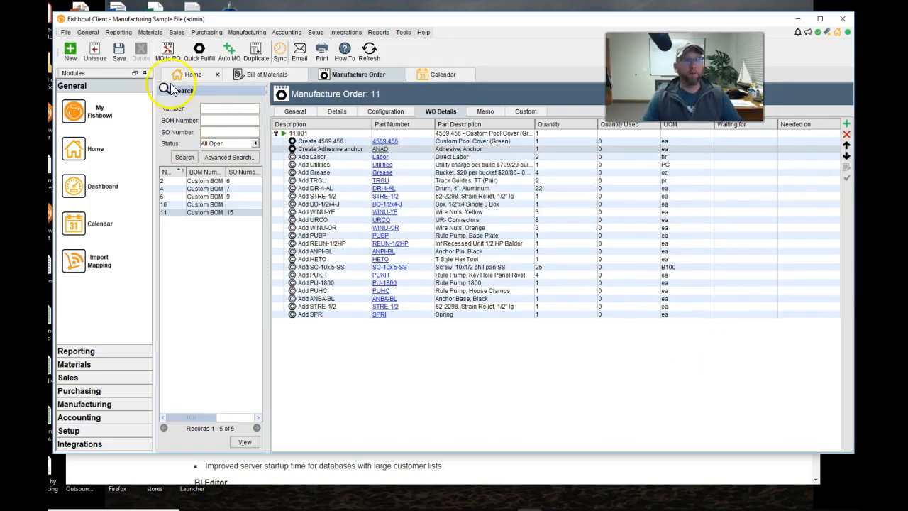
click(118, 51)
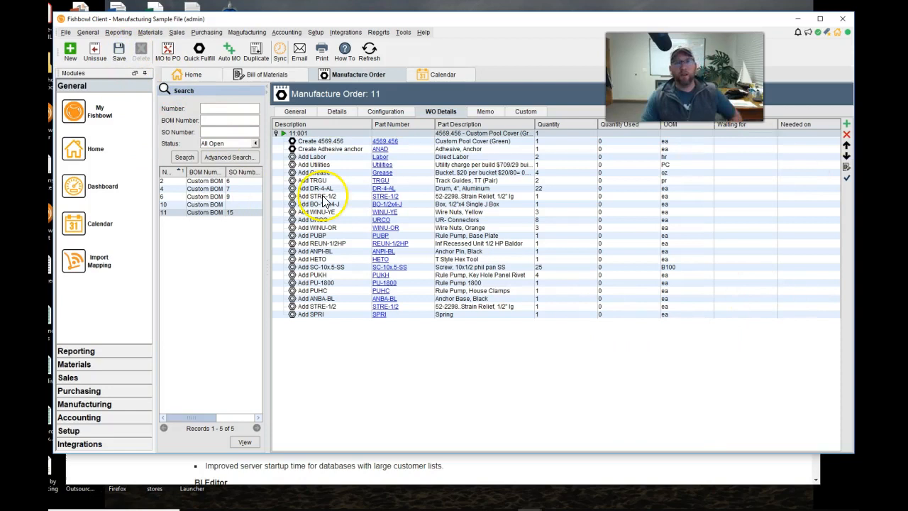
Step: Begin finishing work order 11:001, proceeding through picking and raw material consumption to the Add Finished Goods stage
click(292, 111)
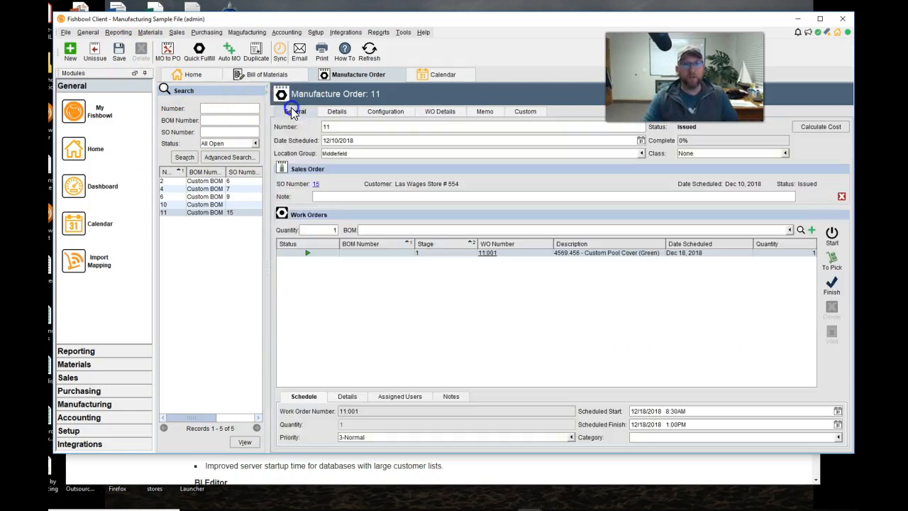
click(839, 287)
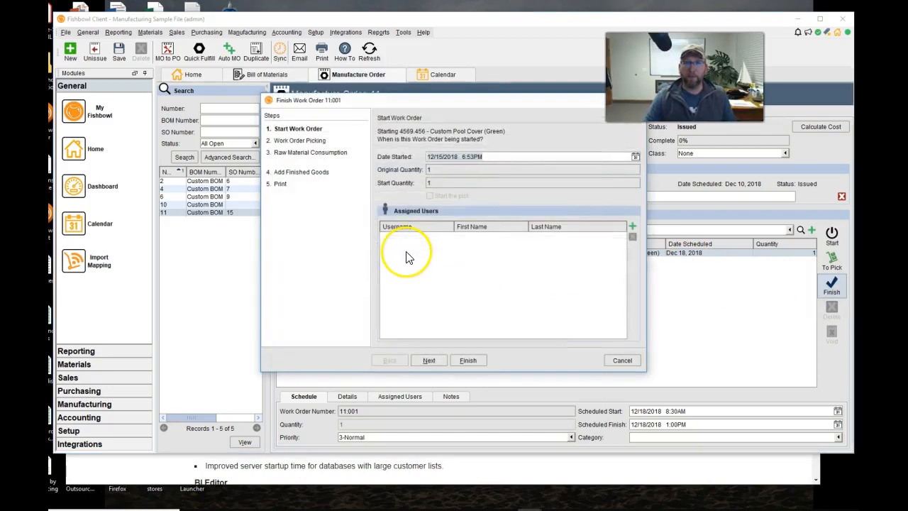
click(434, 362)
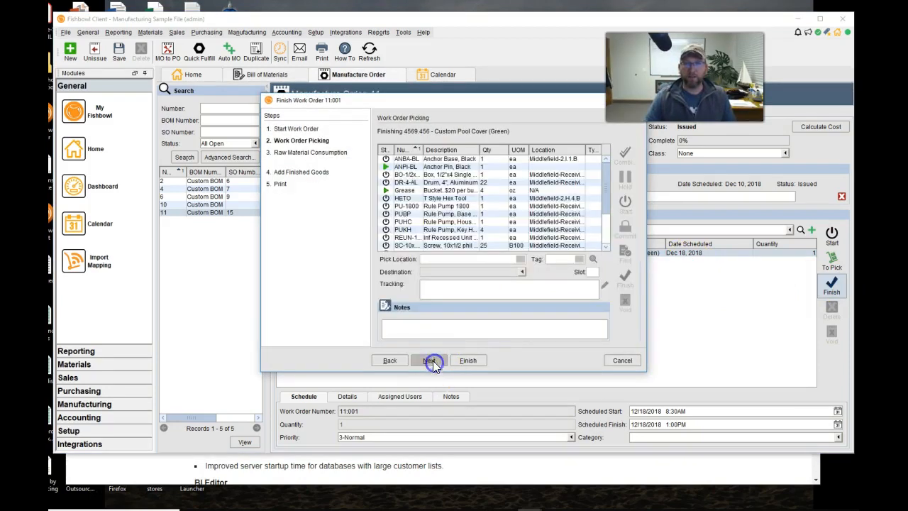
drag(608, 182, 602, 156)
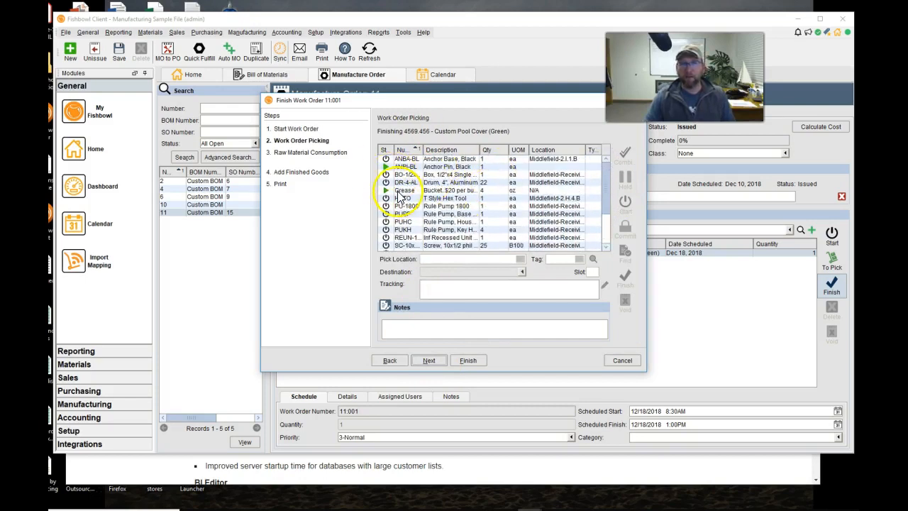
click(429, 361)
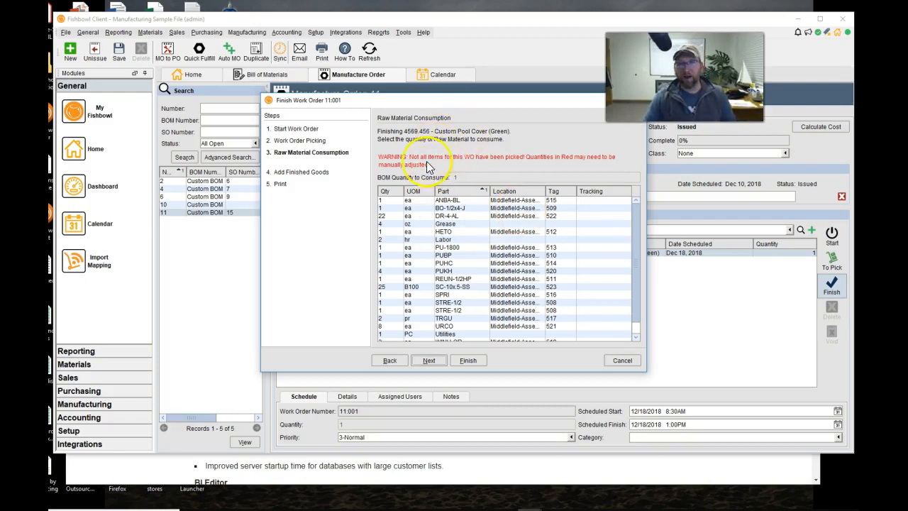
click(428, 361)
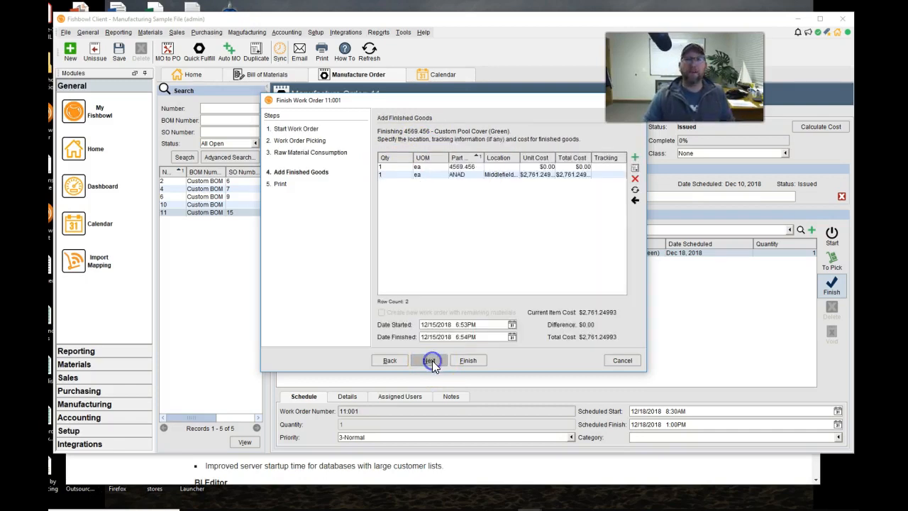
drag(434, 100, 366, 58)
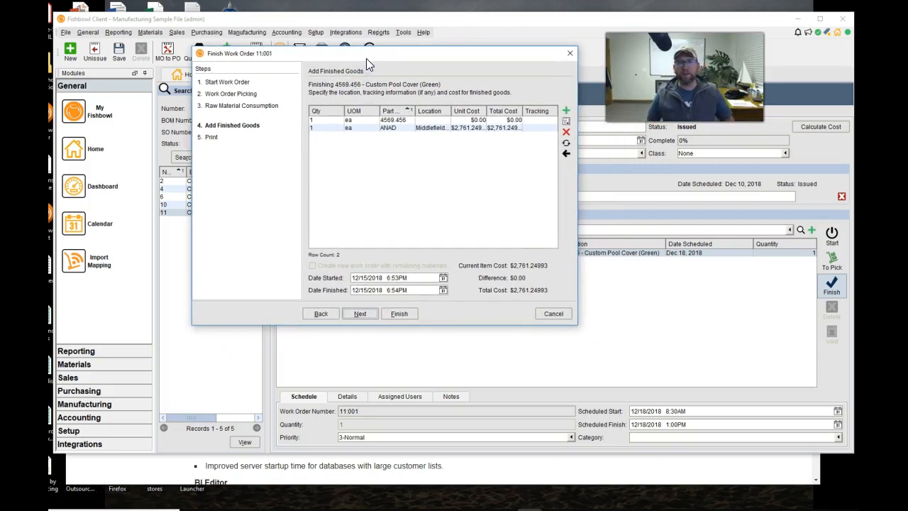
Step: Examine the two finished goods' parts, costs and tracking, and compare with the 2018.12 release notes on the multiple finished good step
click(536, 120)
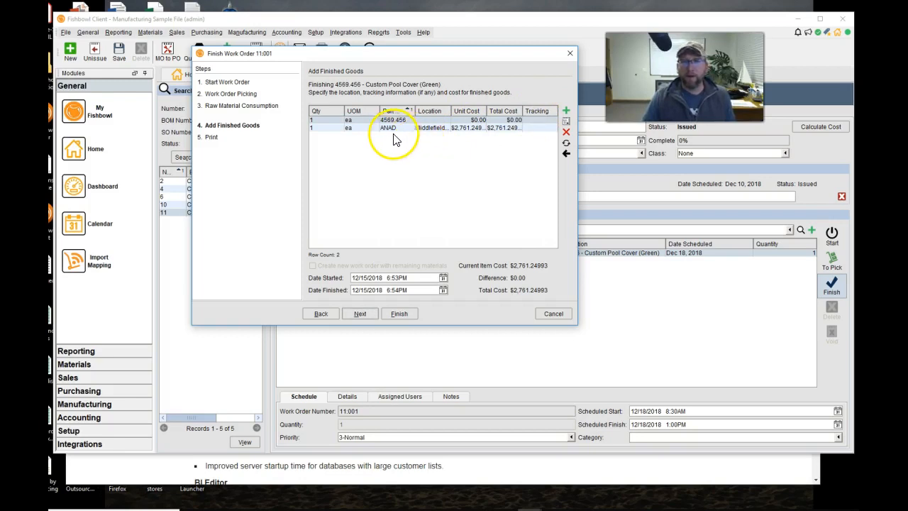
drag(381, 111, 376, 111)
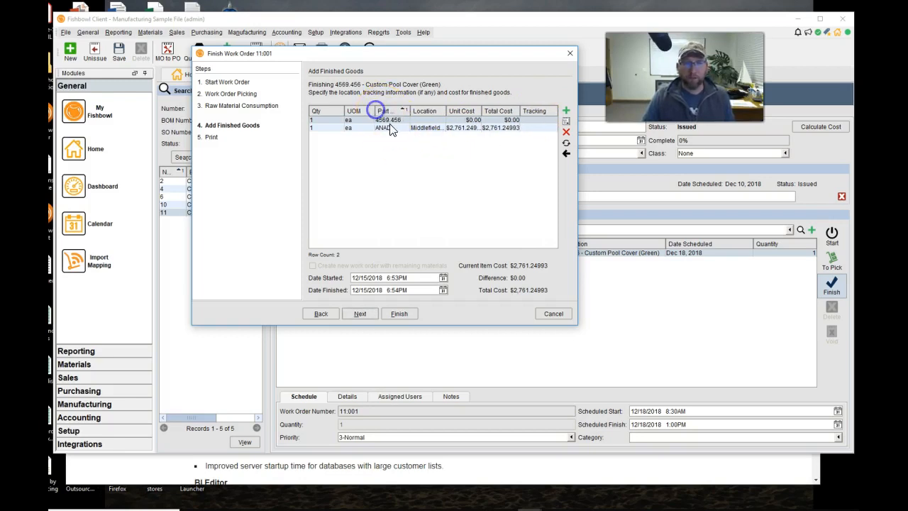
click(493, 474)
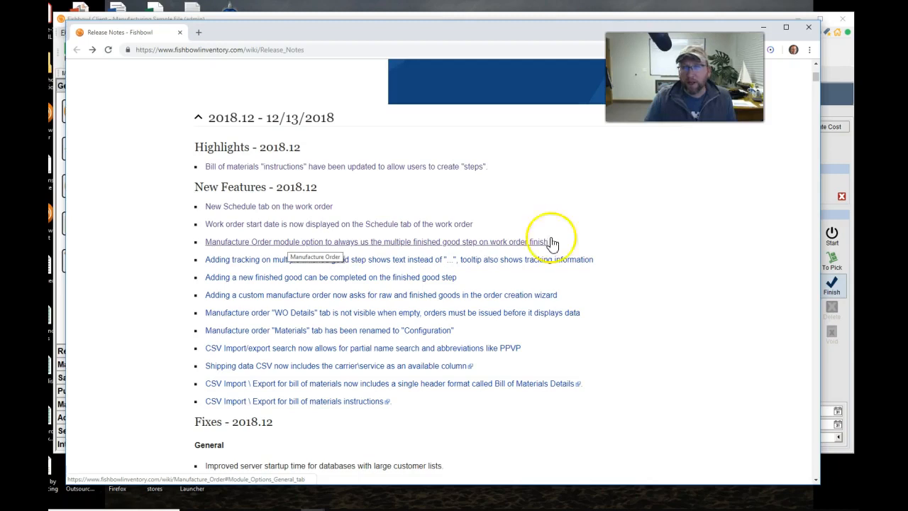
click(828, 154)
Step: Check the location of the ANAD finished good, and cancel finishing work order 11:001
click(428, 128)
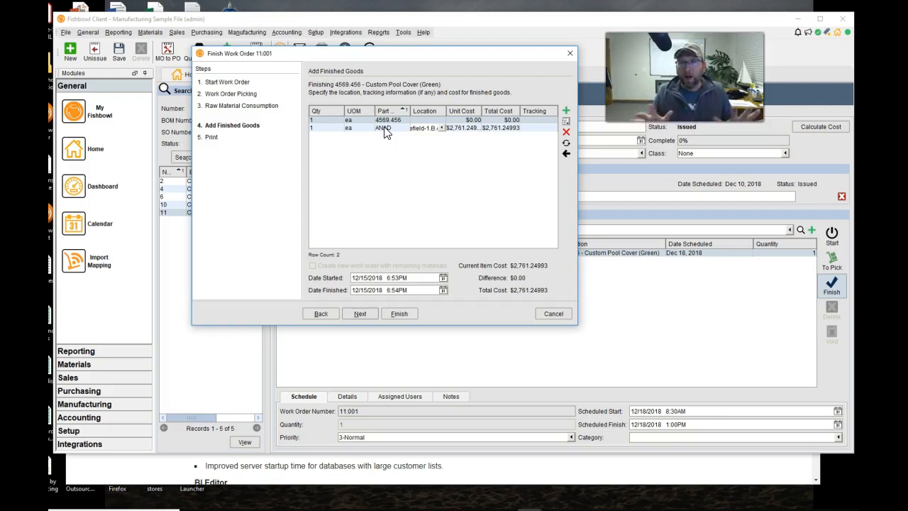
click(410, 162)
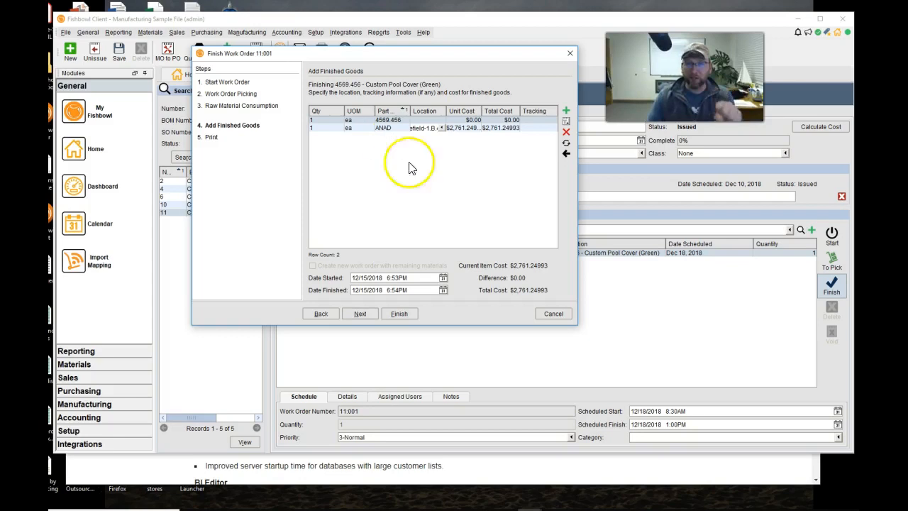
click(553, 315)
click(553, 314)
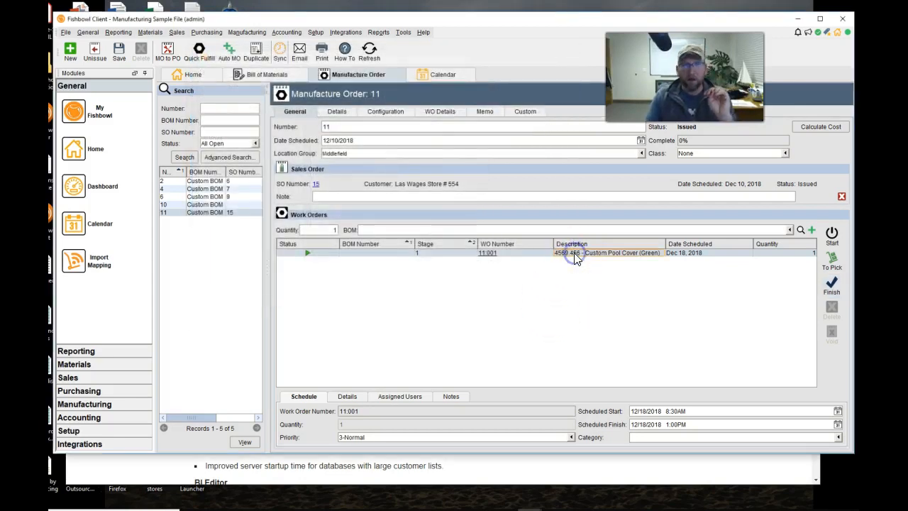
Step: Try to unissue manufacture order 11, and void the pick of its work order 11:001
click(94, 52)
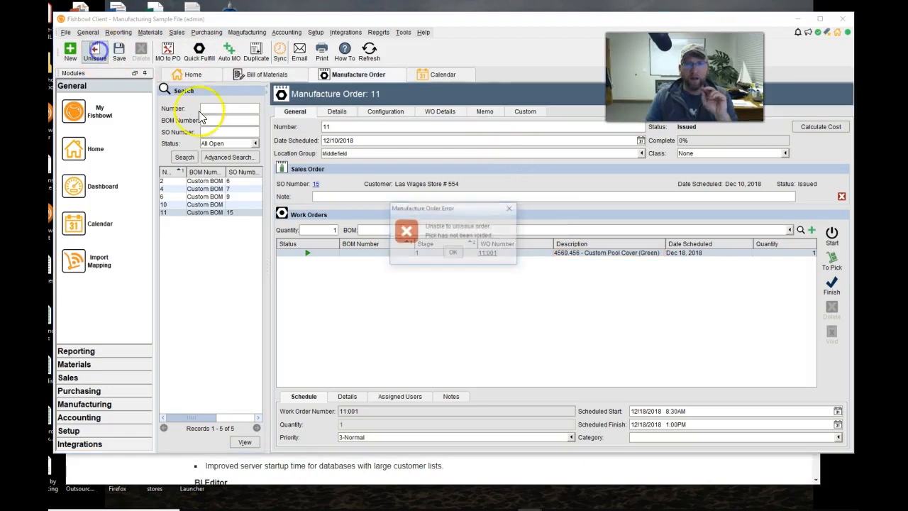
click(453, 253)
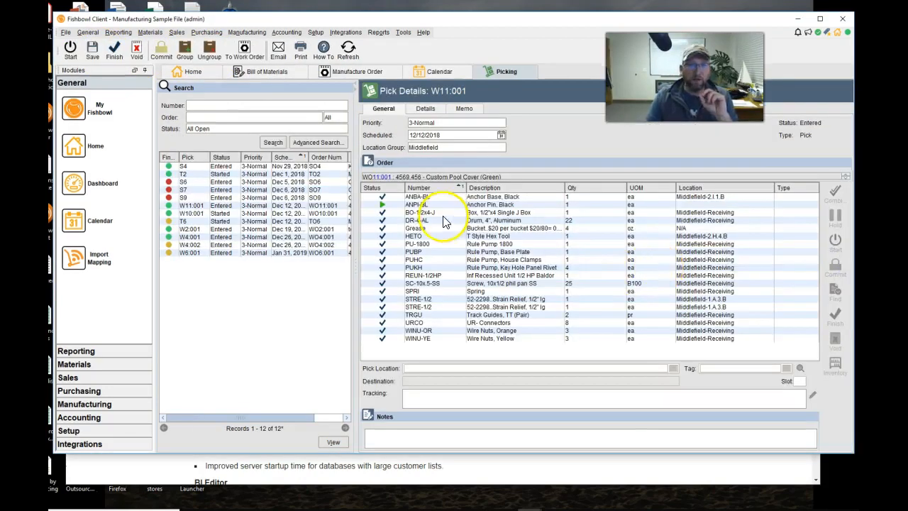
click(132, 56)
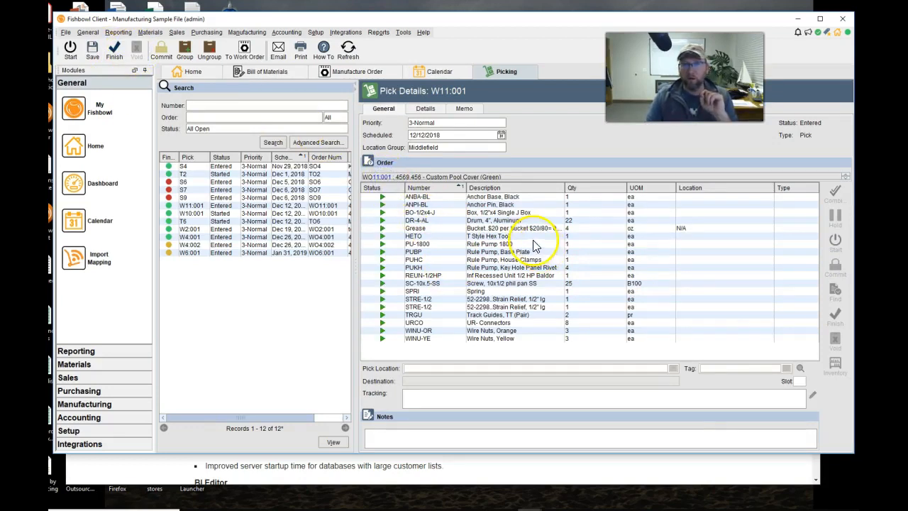
click(383, 177)
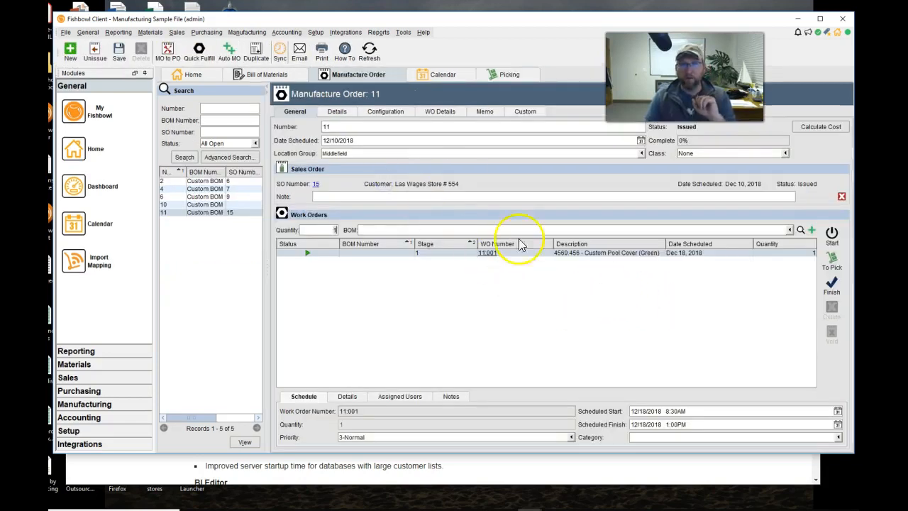
Step: Delete the Create Adhesive anchor item from the WO Details of manufacture order 11 and save the order
click(432, 113)
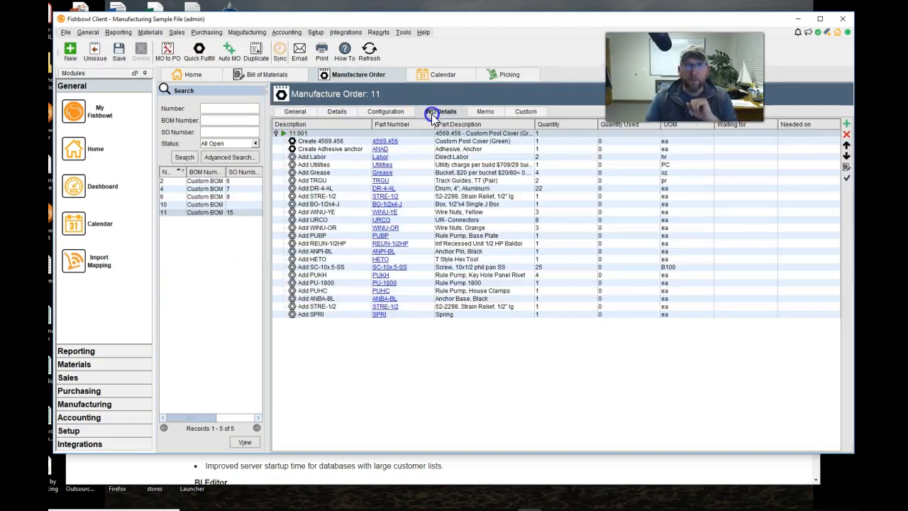
click(472, 150)
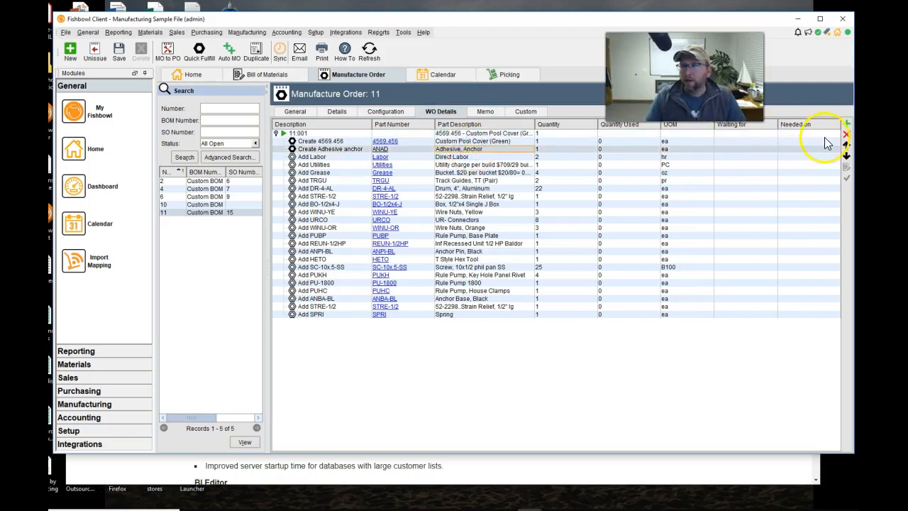
click(847, 134)
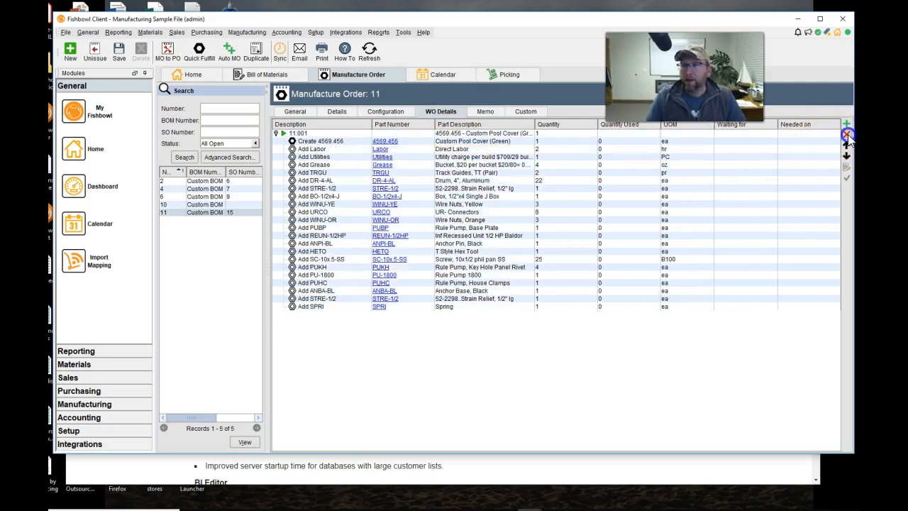
click(119, 51)
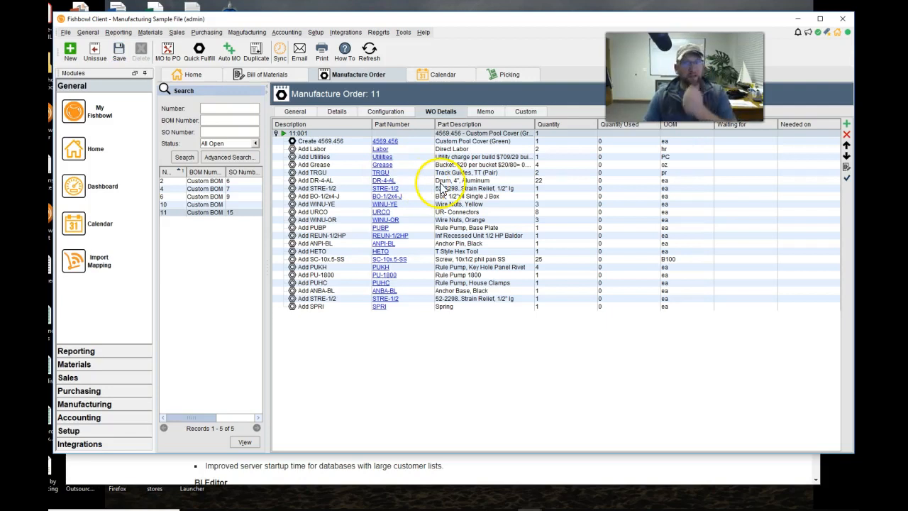
Step: View the general information of manufacture order 11, and check the Manufacture Order module options for the multiple finished good step
click(297, 113)
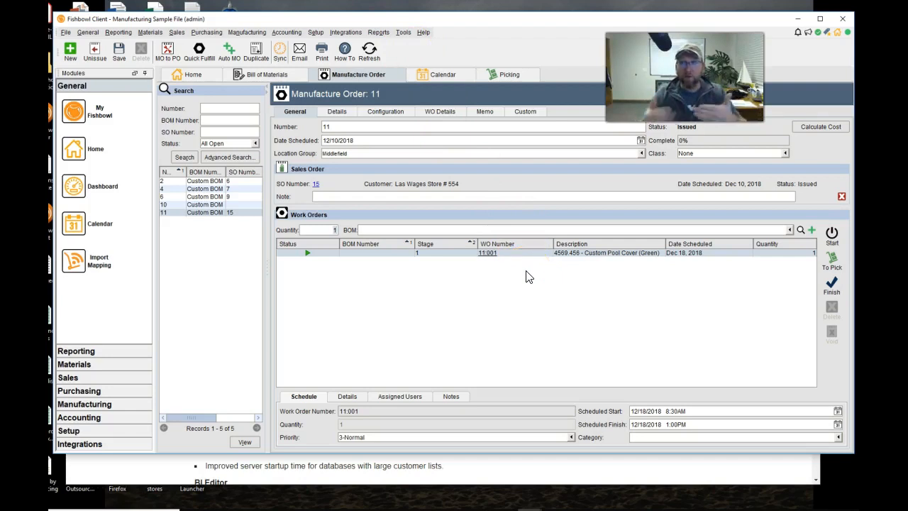
click(403, 32)
click(424, 44)
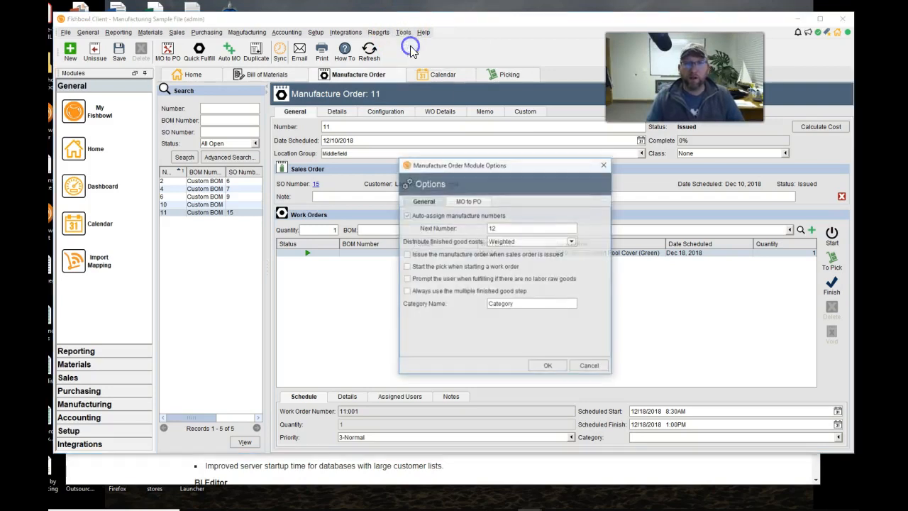
click(604, 165)
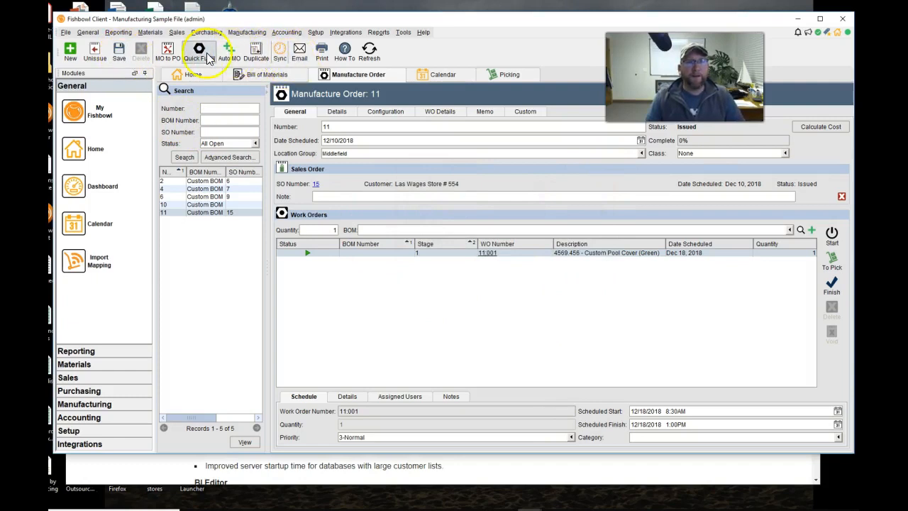
Step: Preview finishing work order 11:001 up to the single Add Finished Good step, and cancel it
click(832, 285)
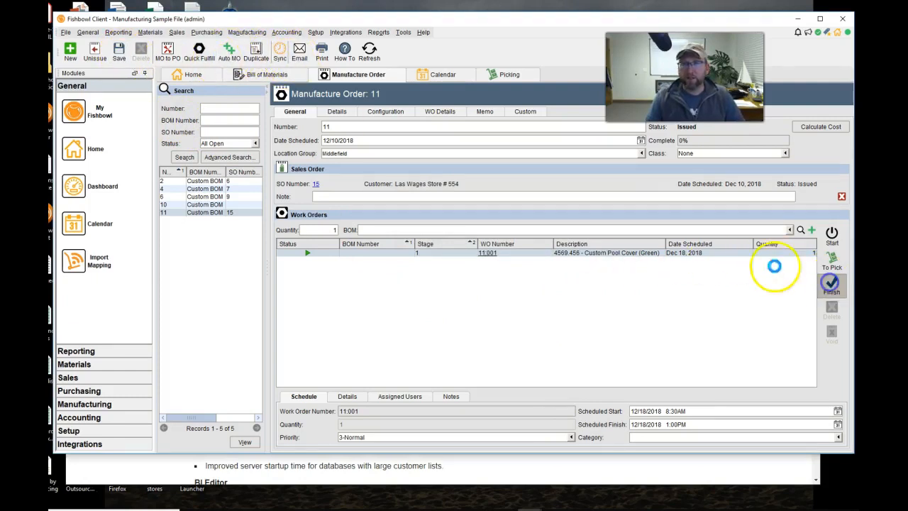
click(429, 360)
click(430, 361)
click(434, 360)
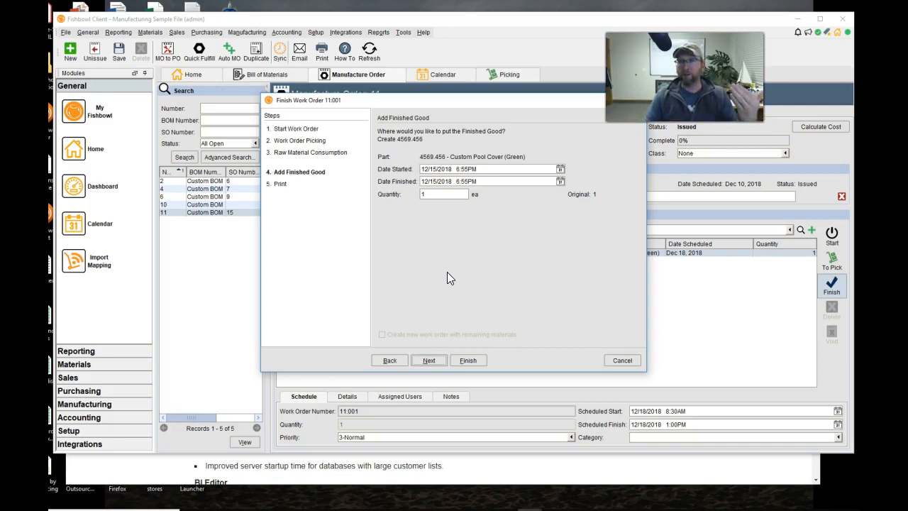
click(611, 360)
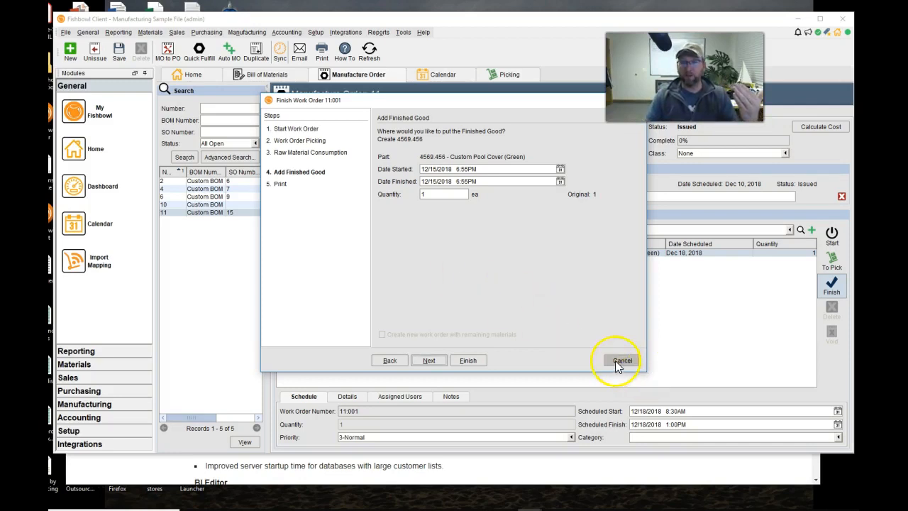
Step: Enable the "Always use the multiple finished good step" option for the Manufacture Order module
click(403, 32)
click(413, 43)
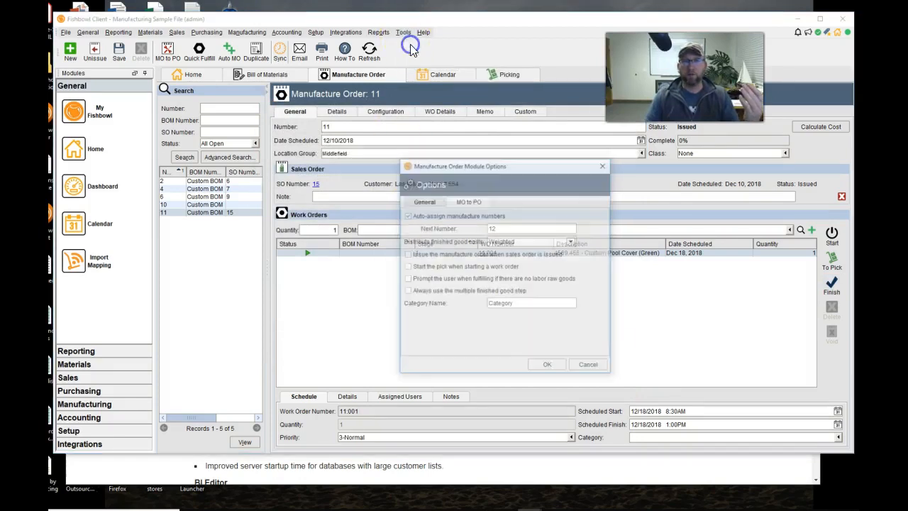
click(549, 366)
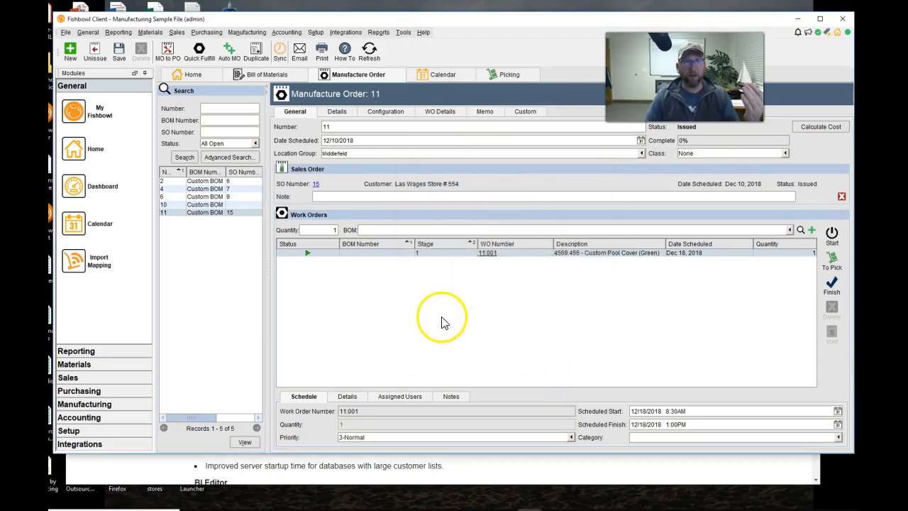
Step: Close and reopen the Manufacture Order module, load order 11, and check the module options again
click(371, 57)
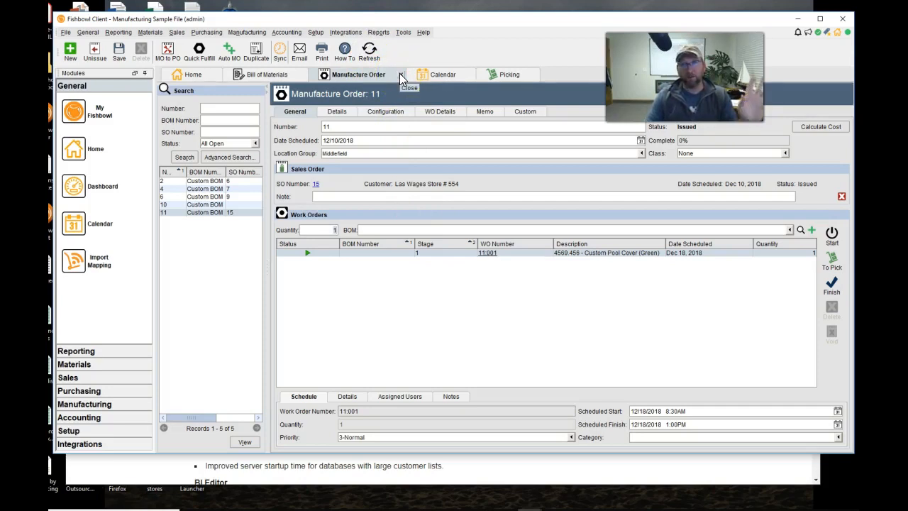
click(401, 74)
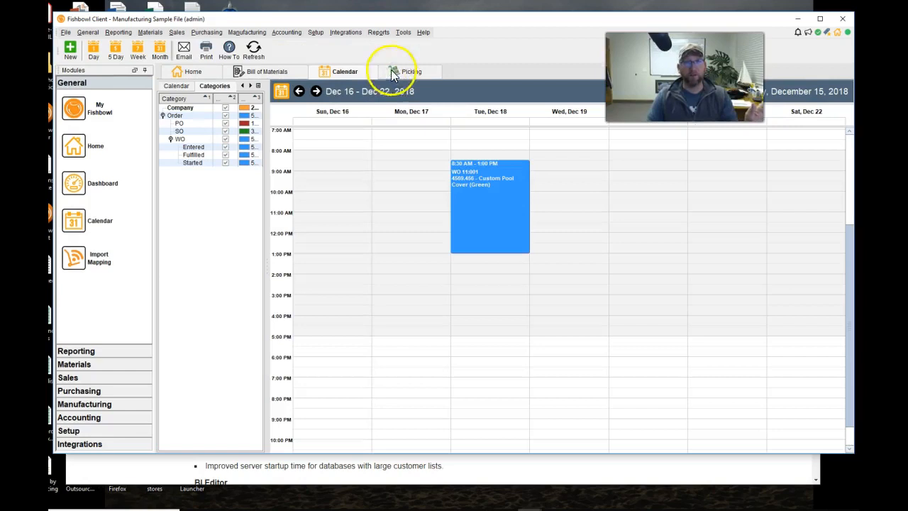
click(253, 33)
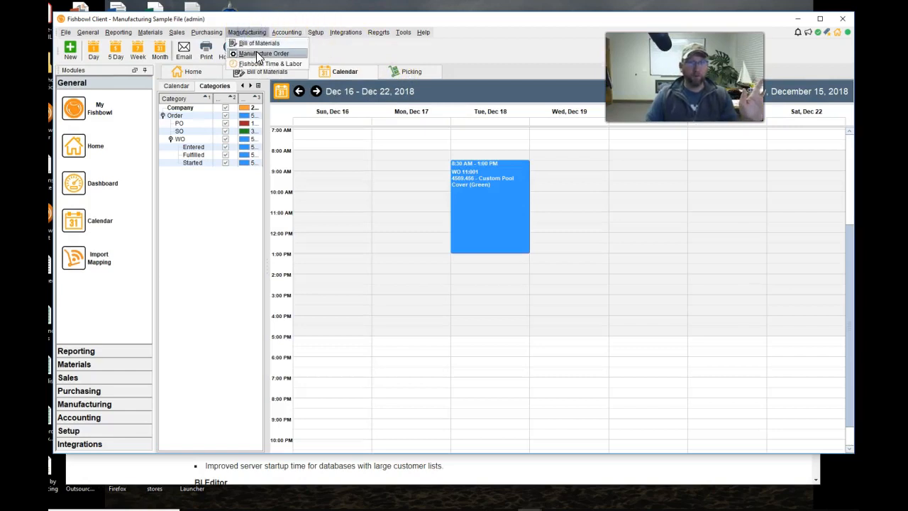
click(256, 54)
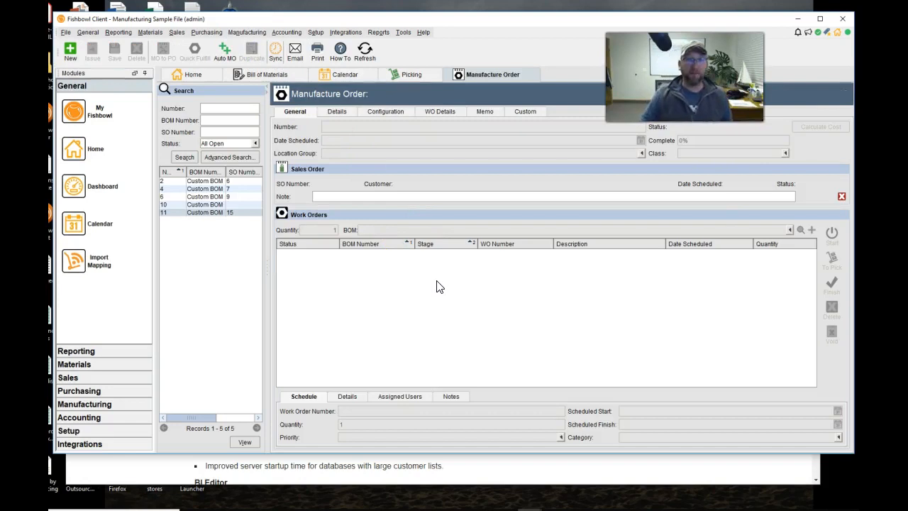
click(227, 213)
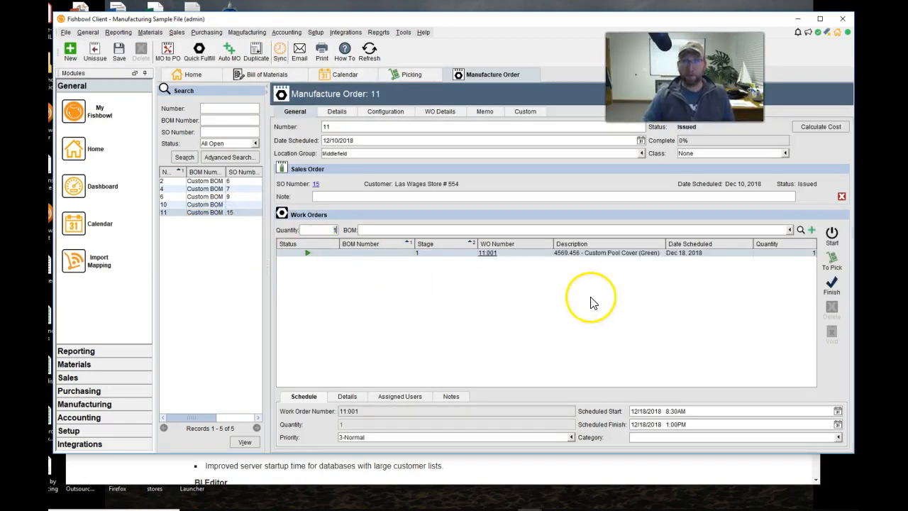
click(403, 33)
click(410, 45)
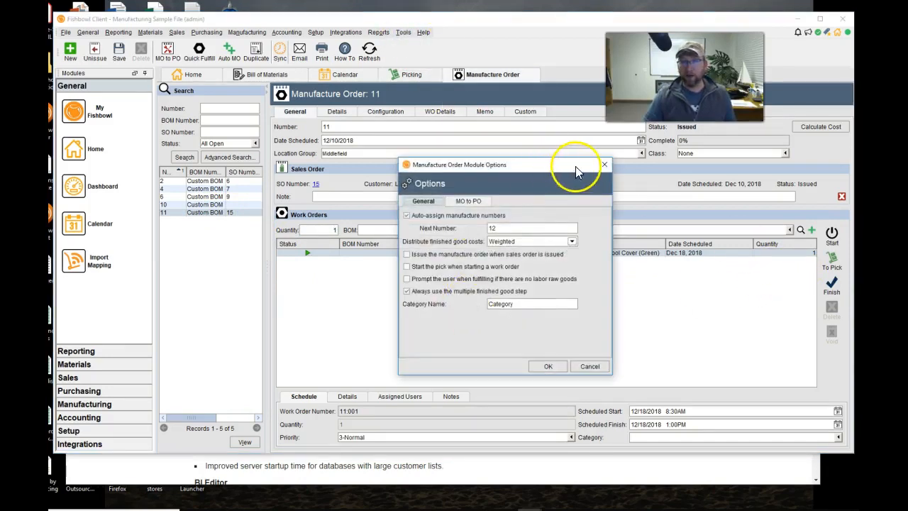
click(605, 163)
Step: Start finishing work order 11:001 and advance to the Add Finished Goods step
click(832, 285)
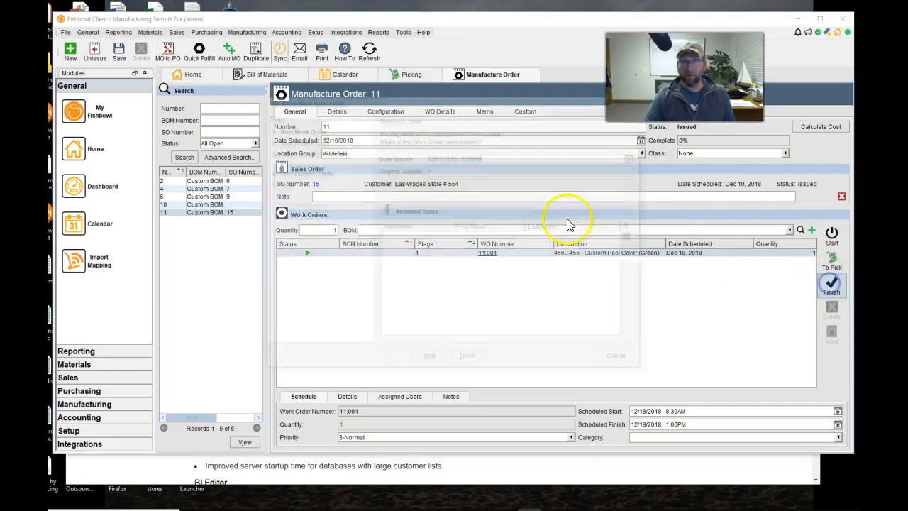
click(431, 361)
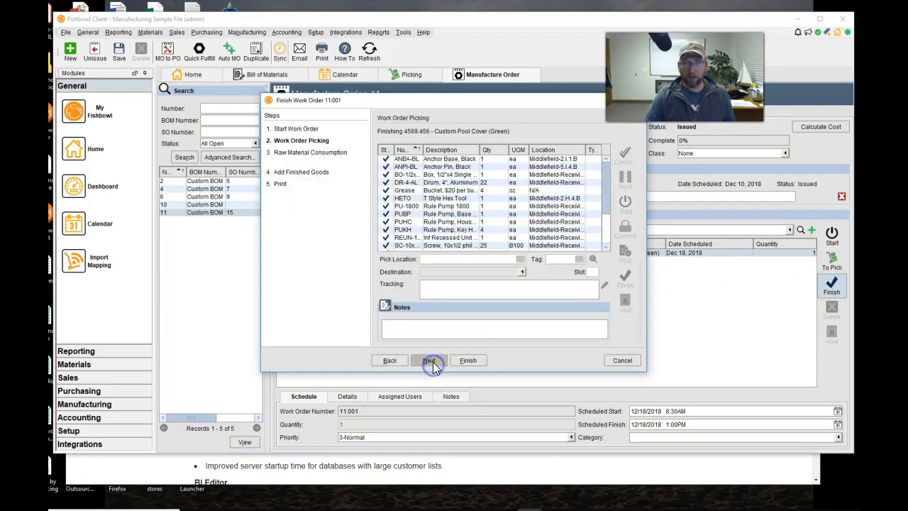
click(432, 361)
click(433, 362)
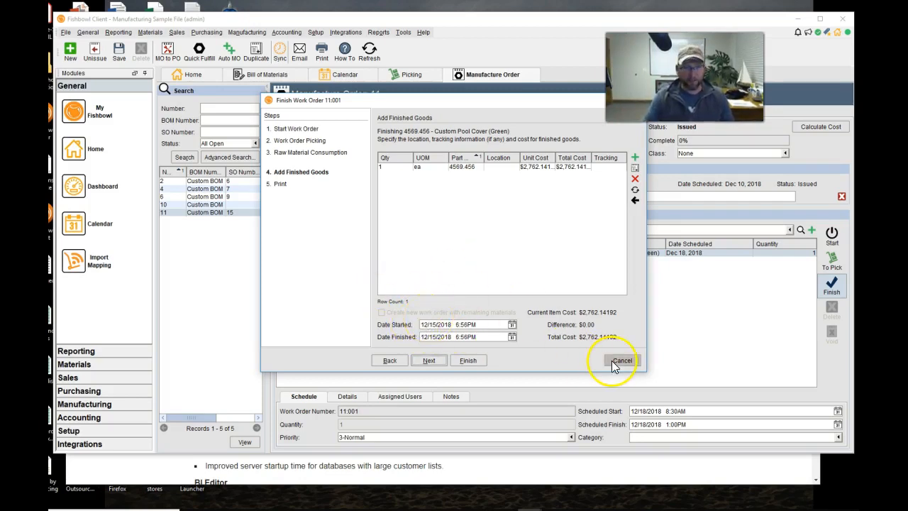
Step: Read the release notes' linked documentation on adding tracking in the multiple finished good step, and return to the Fishbowl Client
click(557, 473)
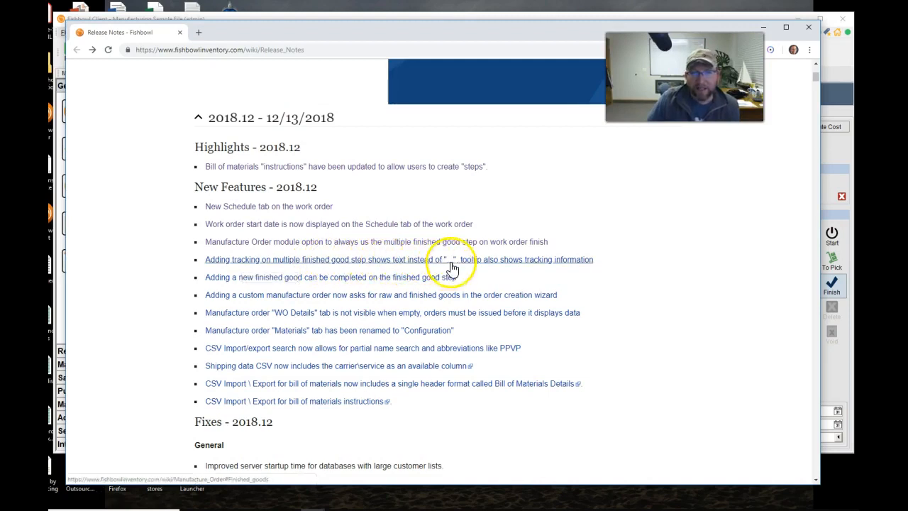
click(496, 261)
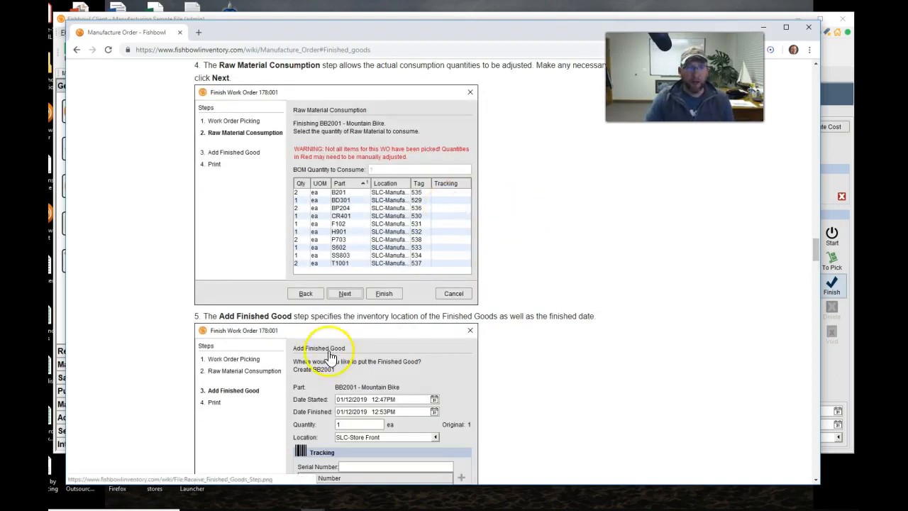
scroll(329, 345, down, 2)
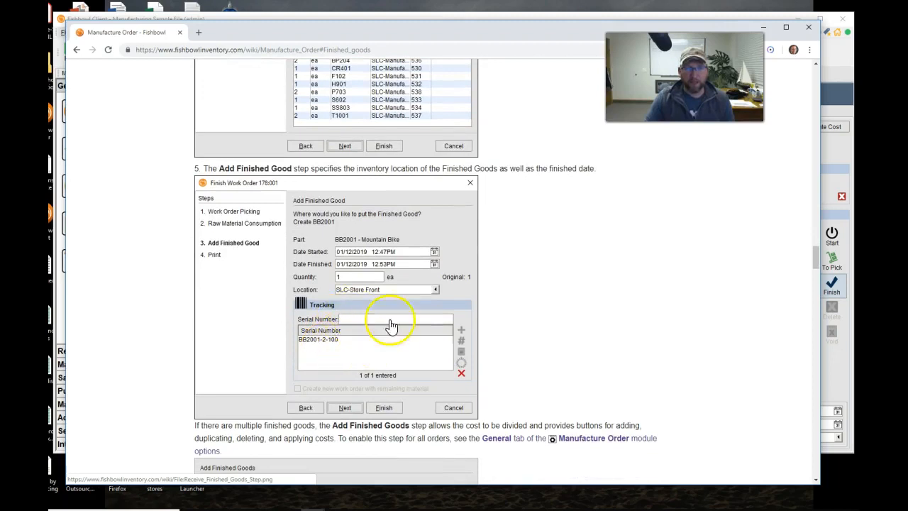
scroll(374, 341, up, 3)
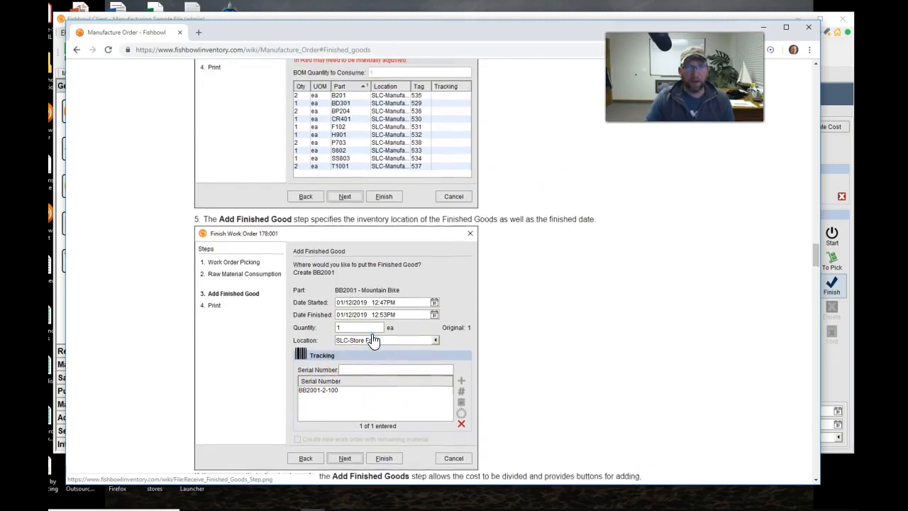
scroll(290, 260, down, 3)
scroll(107, 71, up, 3)
click(77, 50)
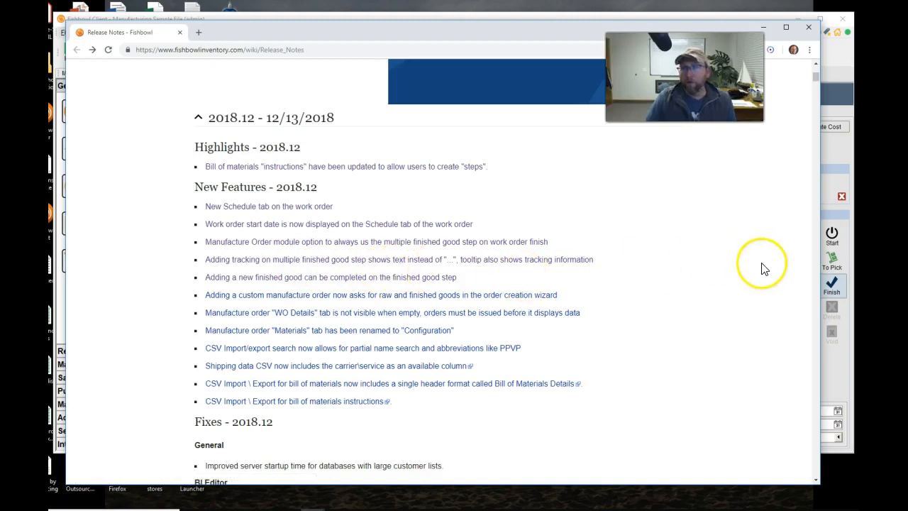
click(826, 373)
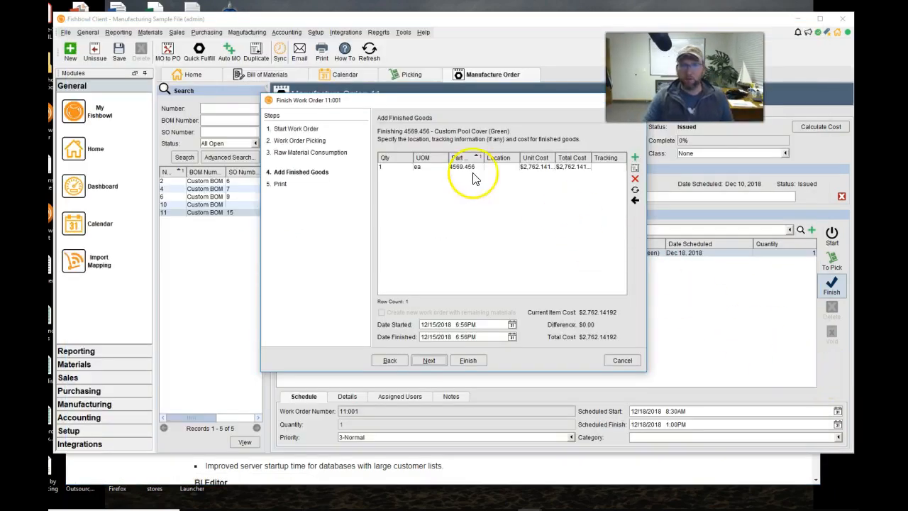
Step: Add part AN-12x1 as a second finished good on work order 11:001
click(604, 167)
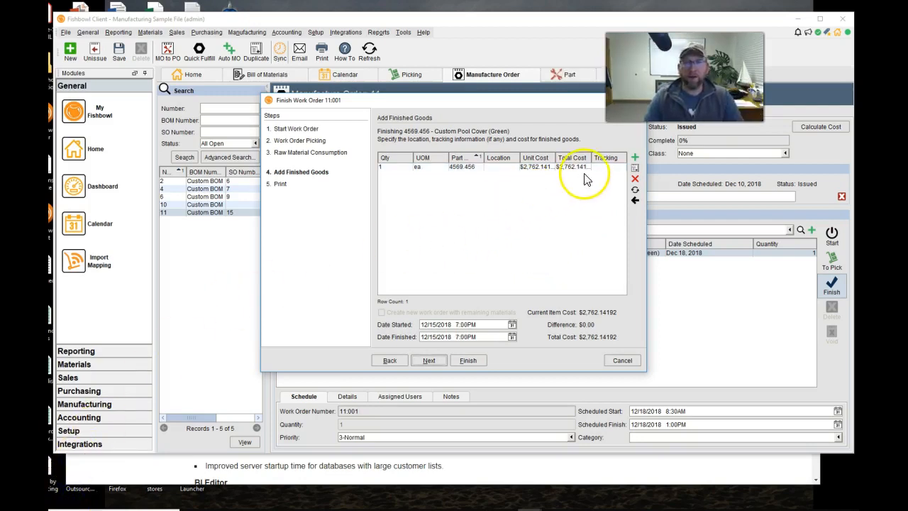
click(635, 159)
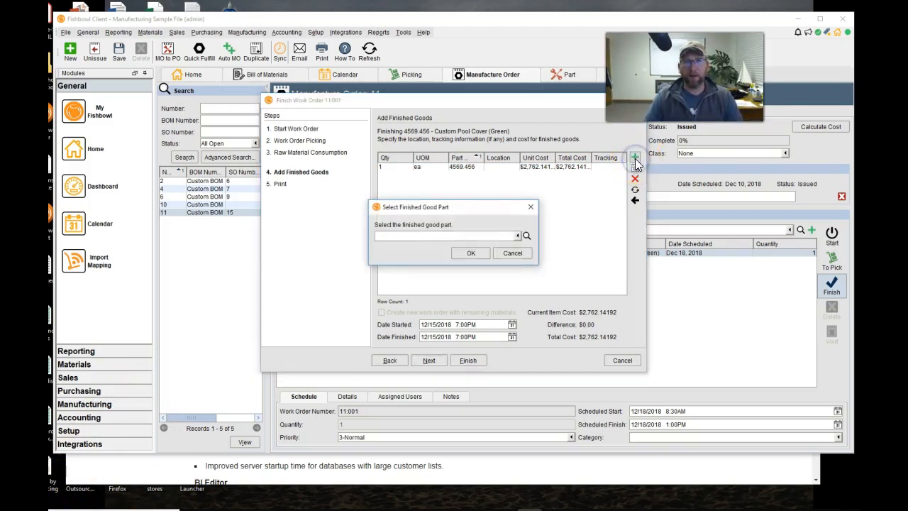
click(423, 237)
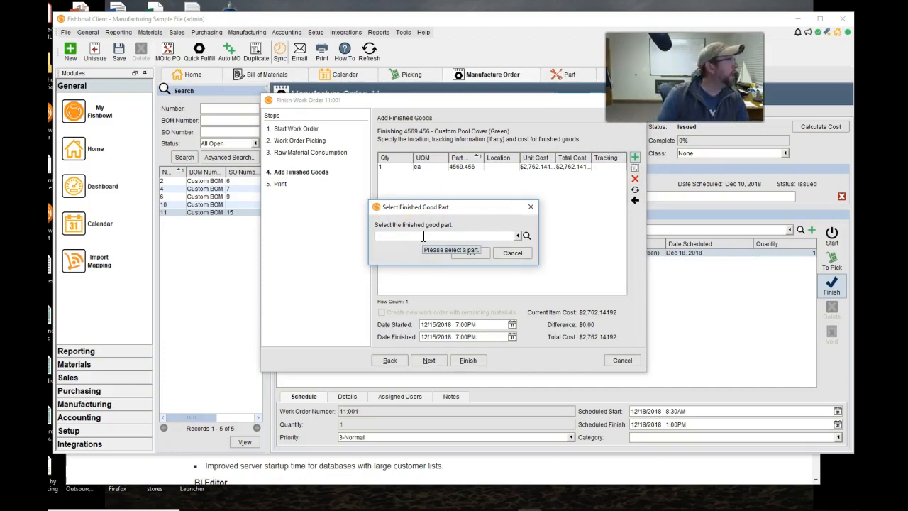
text(an-)
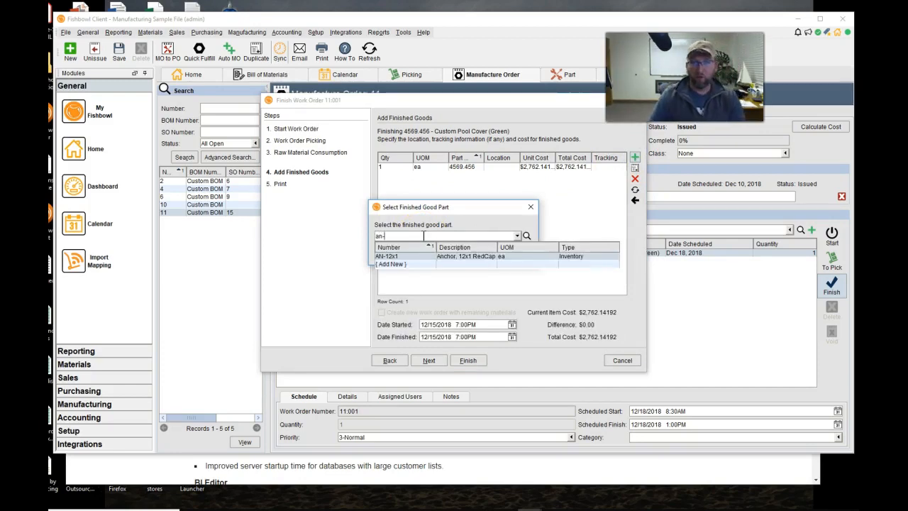
click(463, 257)
click(468, 260)
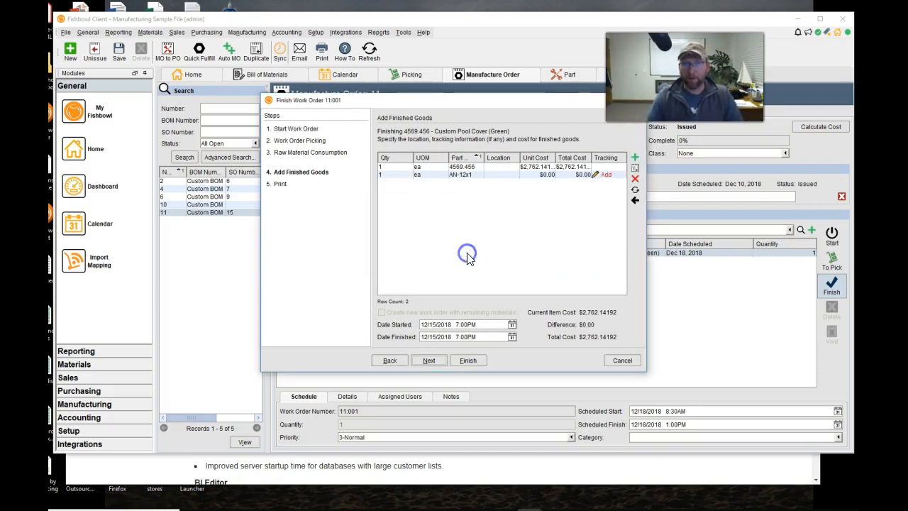
Step: Add lot number 123 as tracking for the AN-12x1 finished good
click(607, 176)
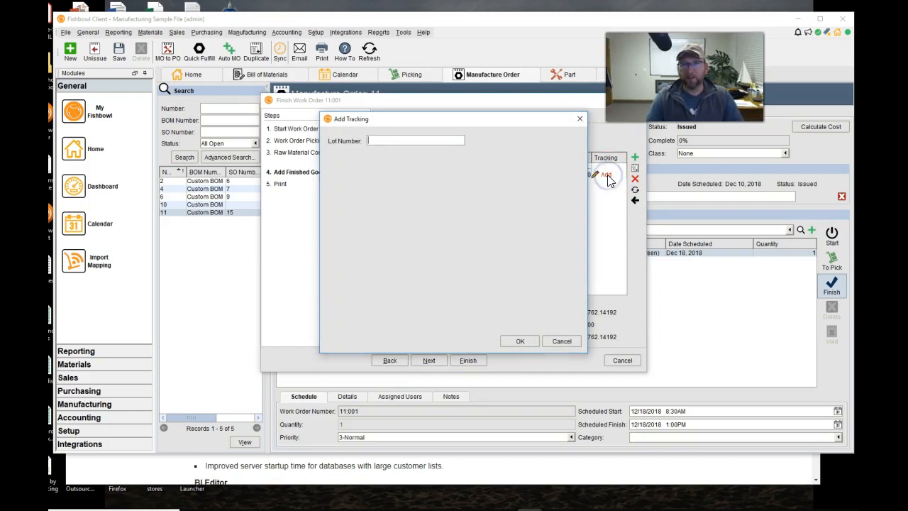
text(123)
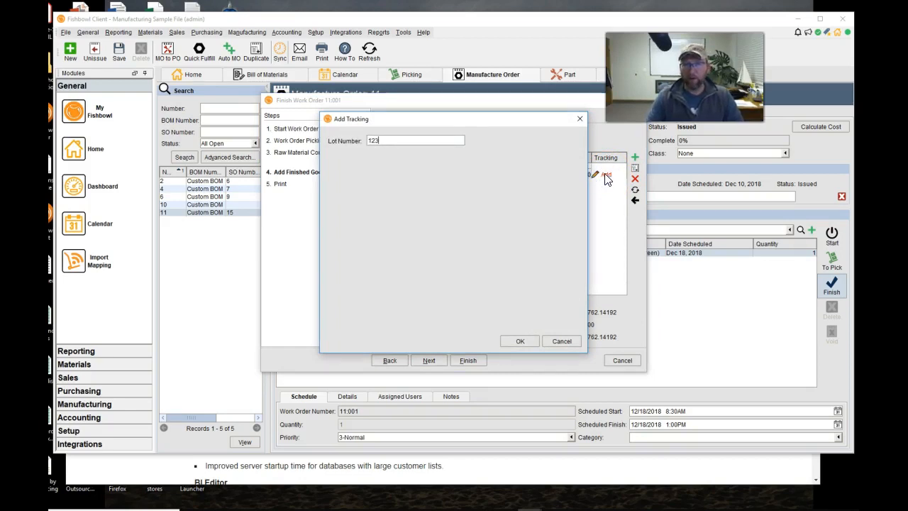
click(525, 340)
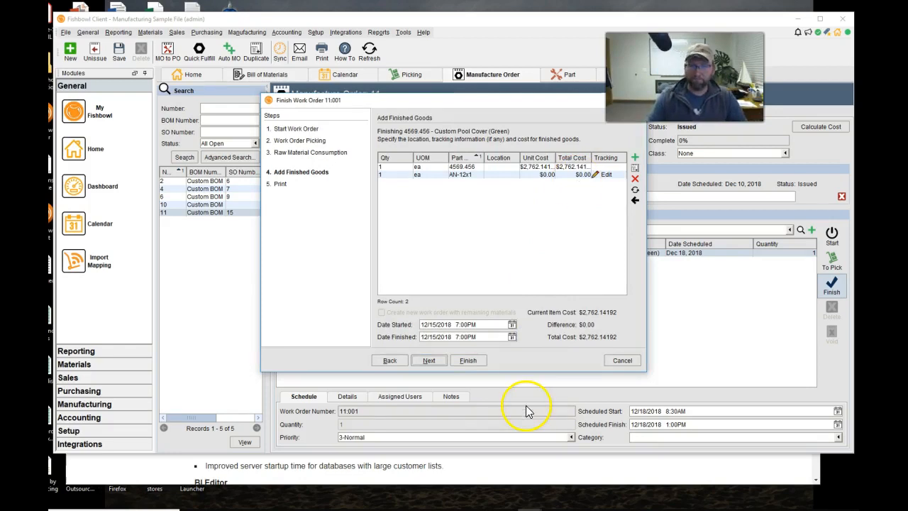
Step: Consult the 2018.12 new features list in the browser, and try to finish work order 11:001 in the Fishbowl Client
click(500, 477)
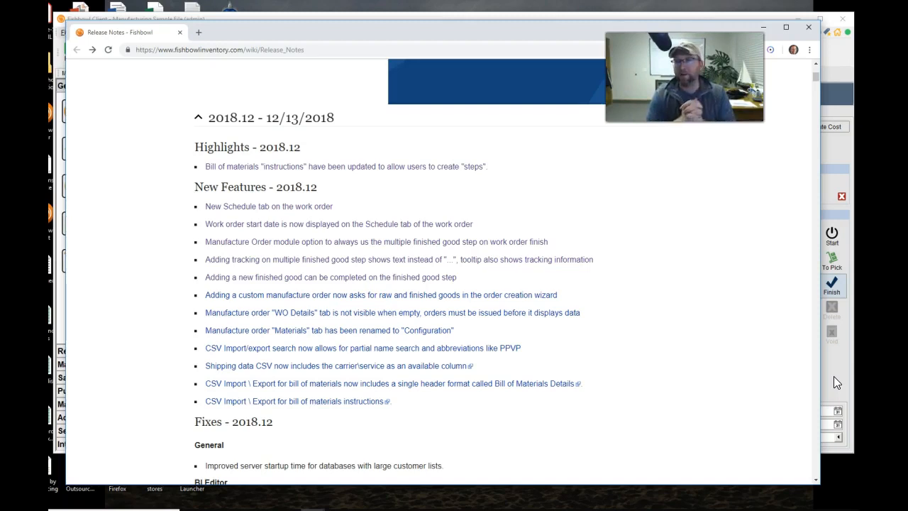
key(alt+Tab)
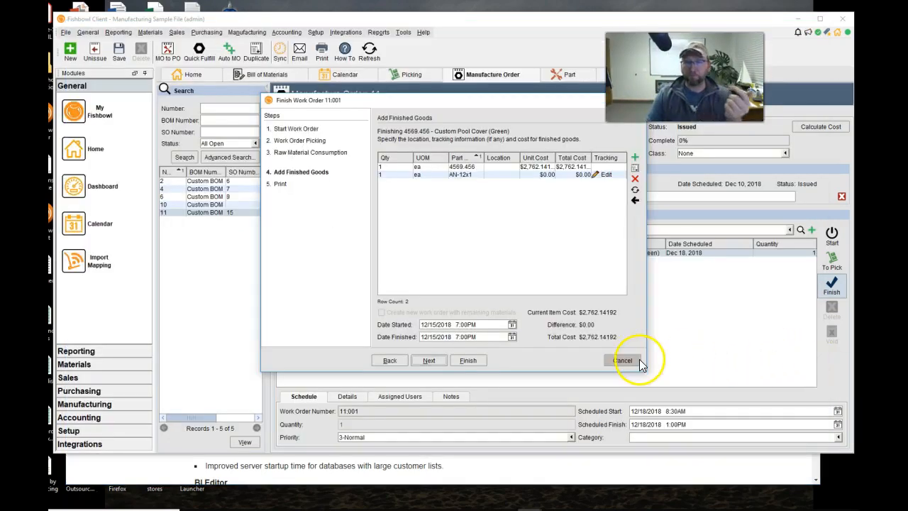
click(467, 360)
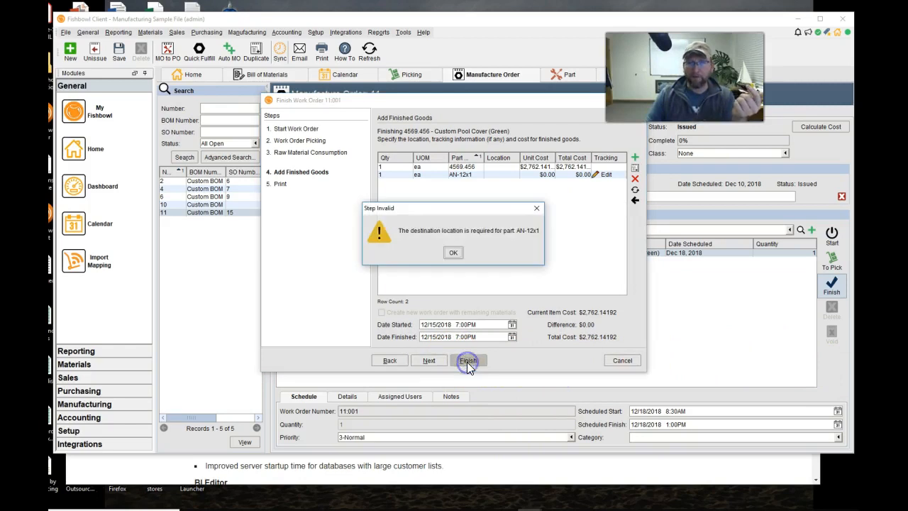
click(454, 253)
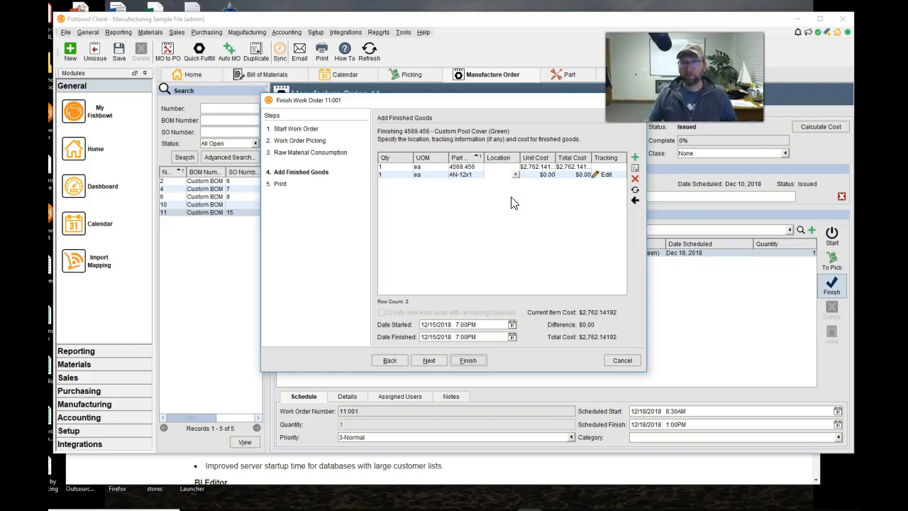
Step: Set the AN-12x1 finished good's location to the Middlefield assembly location on work order 11:001
click(500, 167)
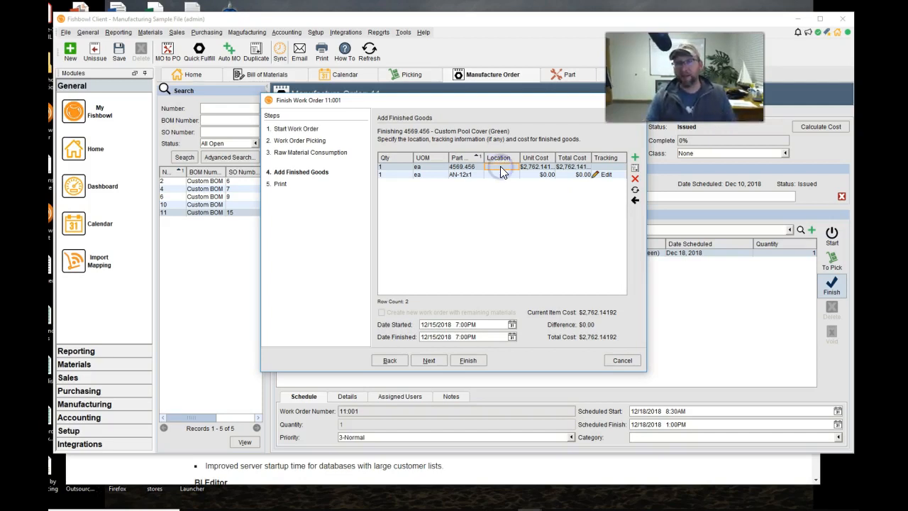
click(506, 173)
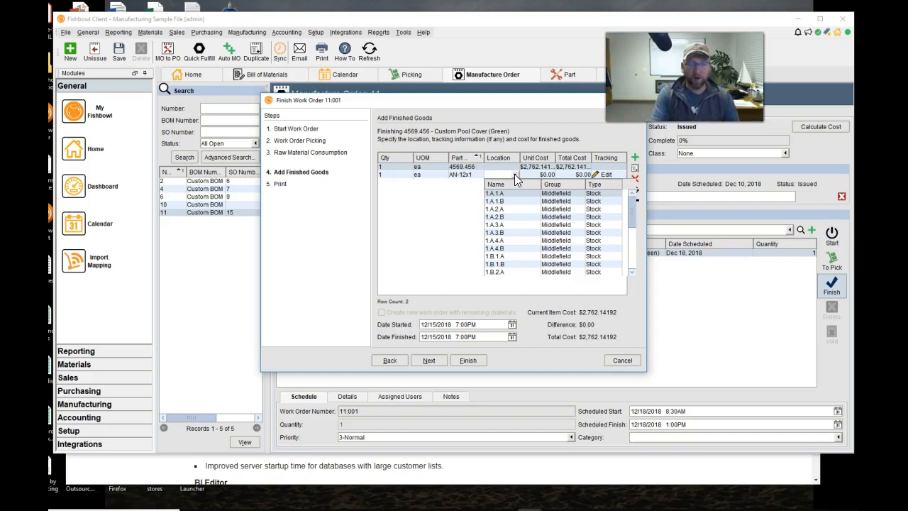
text(a)
click(507, 195)
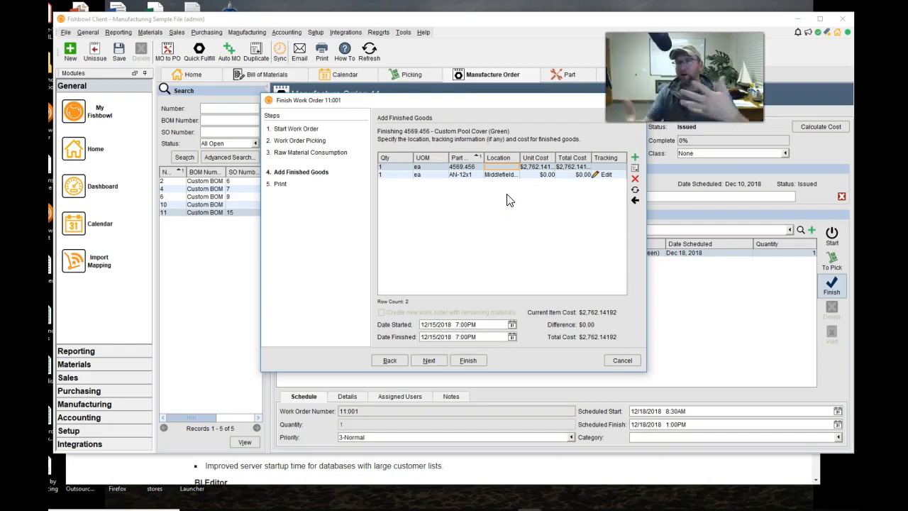
text(as)
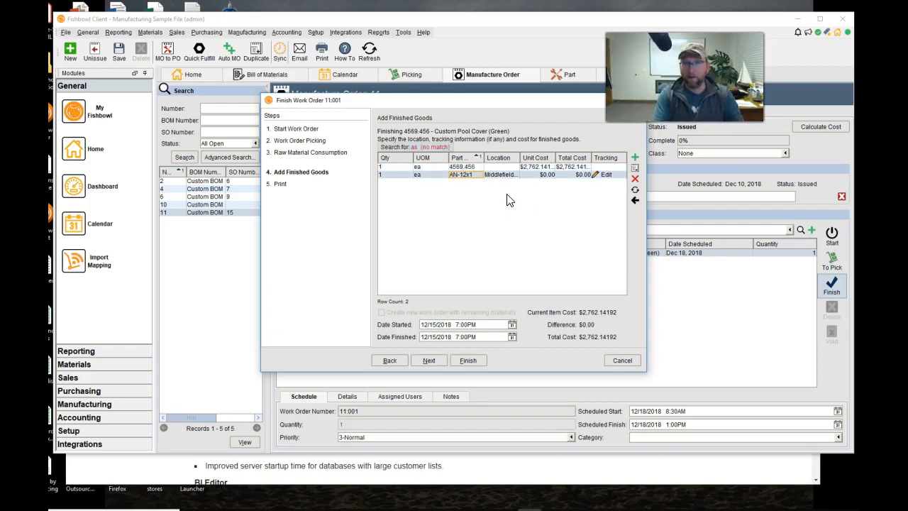
click(497, 173)
key(BackSpace)
text(s)
Step: Try to set a location for the 4569.456 finished good, and adjust the Location column's width
click(498, 168)
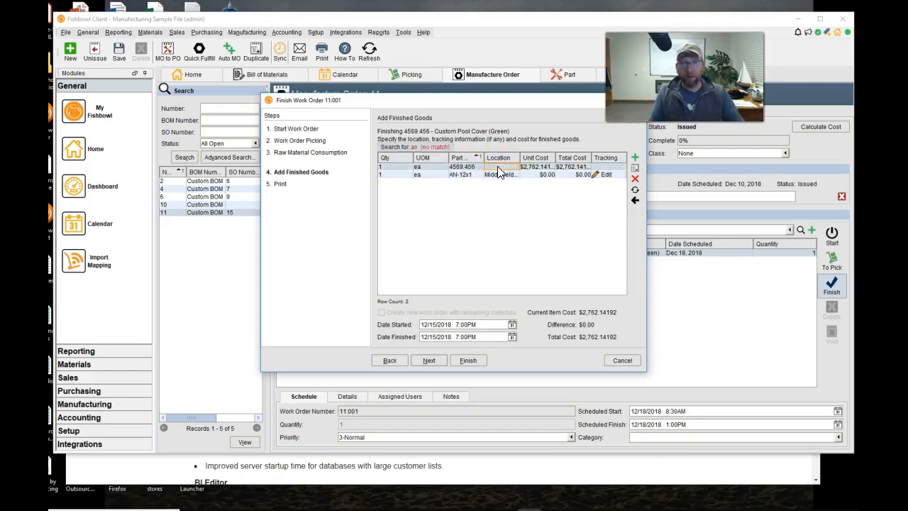
click(513, 168)
click(513, 168)
click(513, 175)
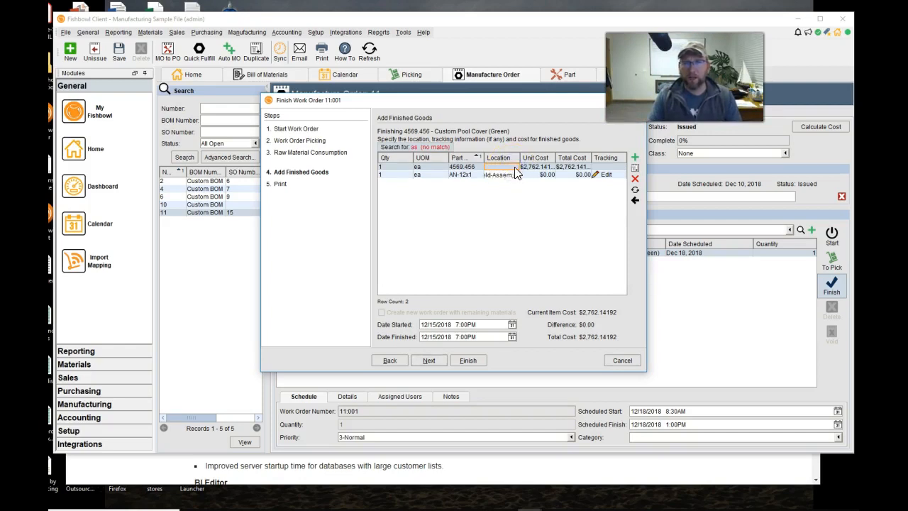
click(514, 166)
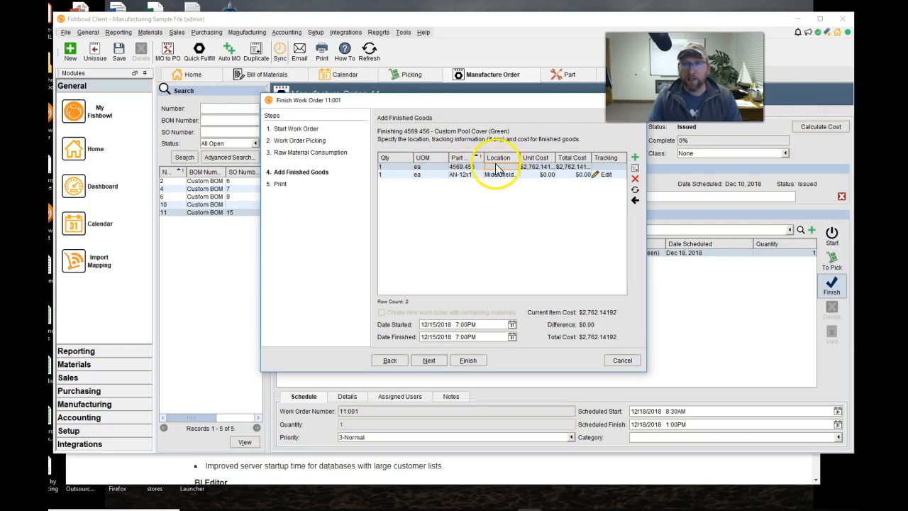
mouse_move(484, 156)
mouse_down()
mouse_move(501, 156)
mouse_move(489, 156)
mouse_up()
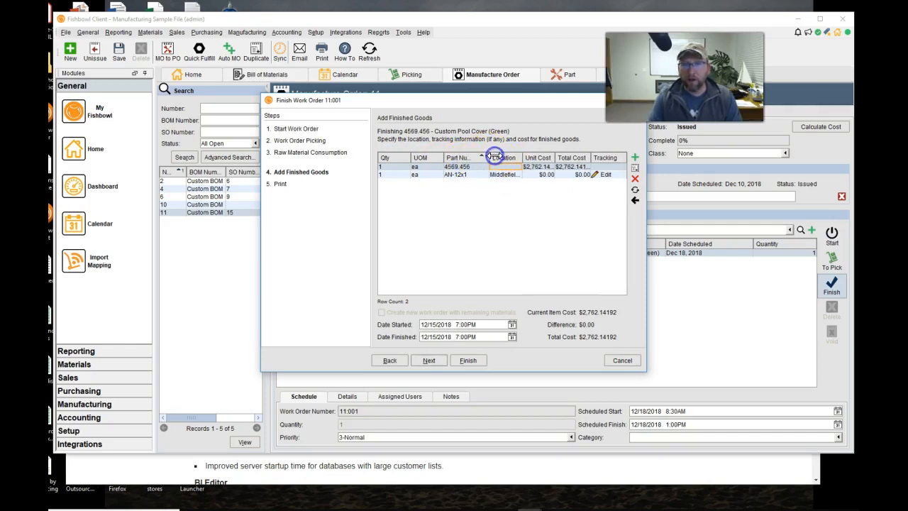
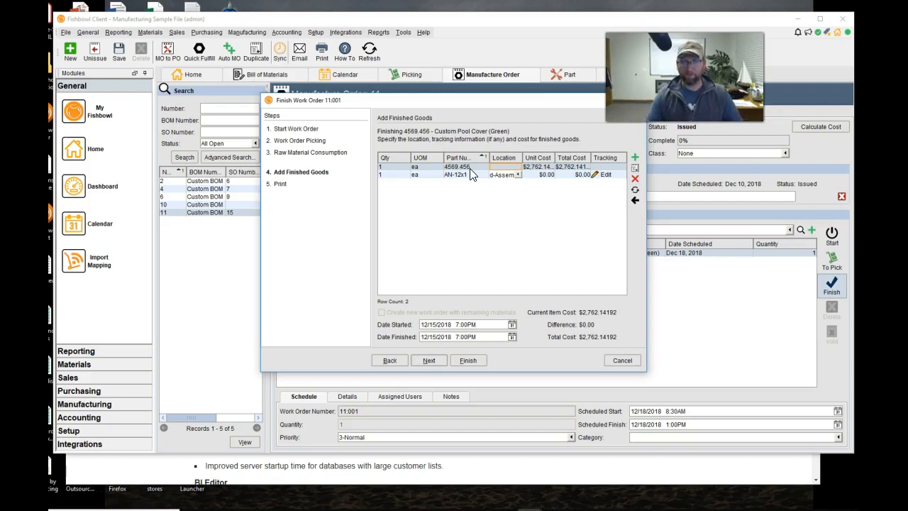
Step: Duplicate the 4569.456 and AN-12x1 finished good lines, and delete the extra copies
click(635, 169)
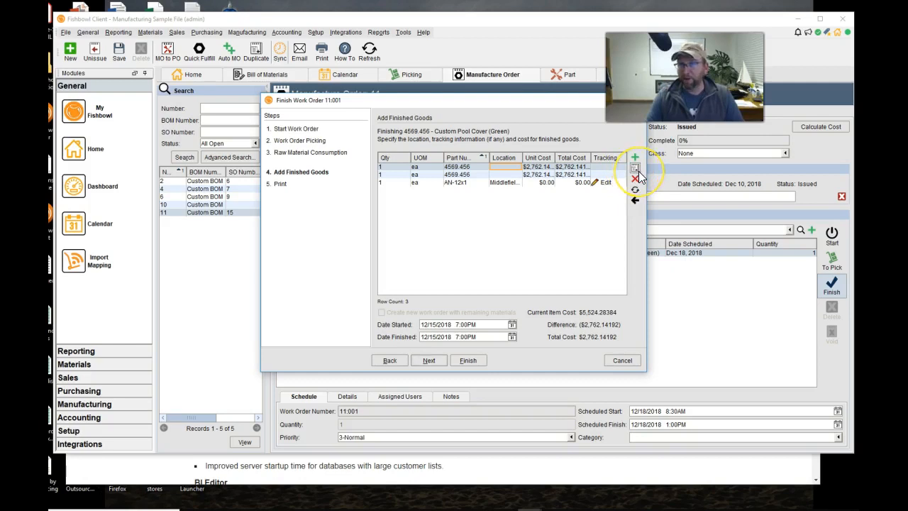
click(636, 169)
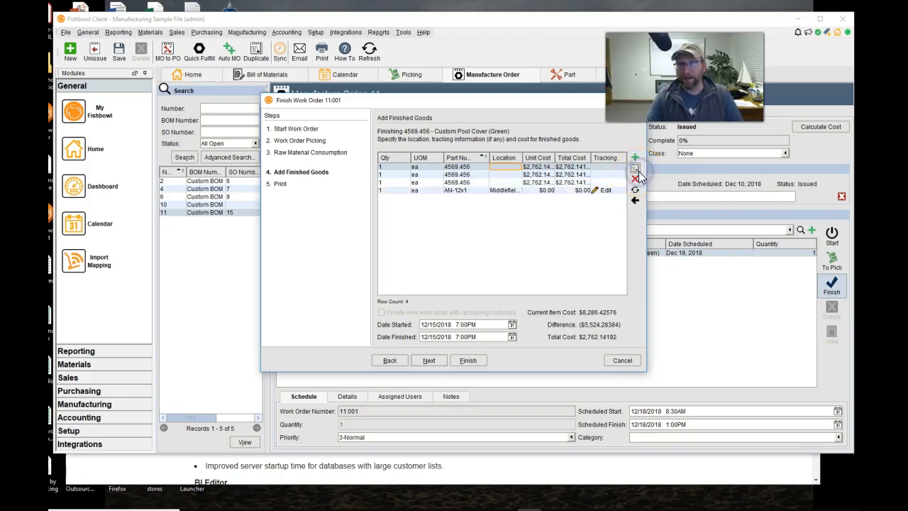
click(579, 183)
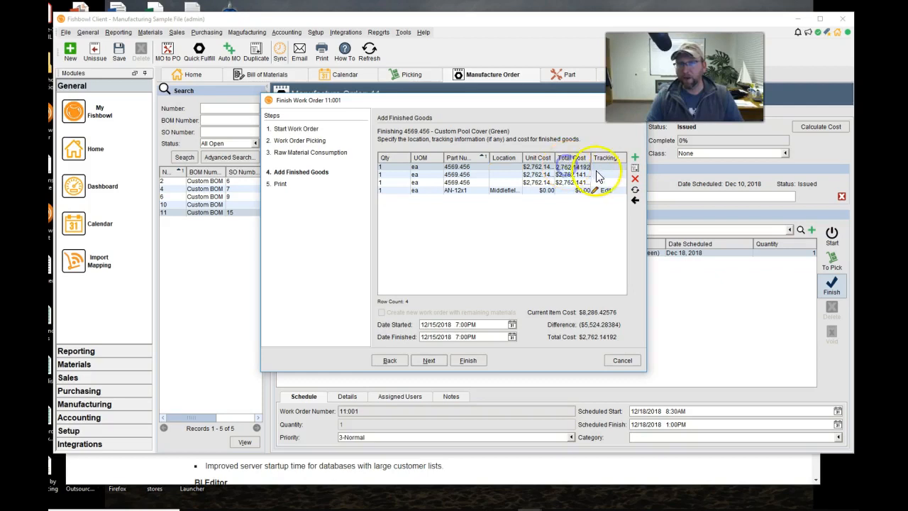
click(635, 179)
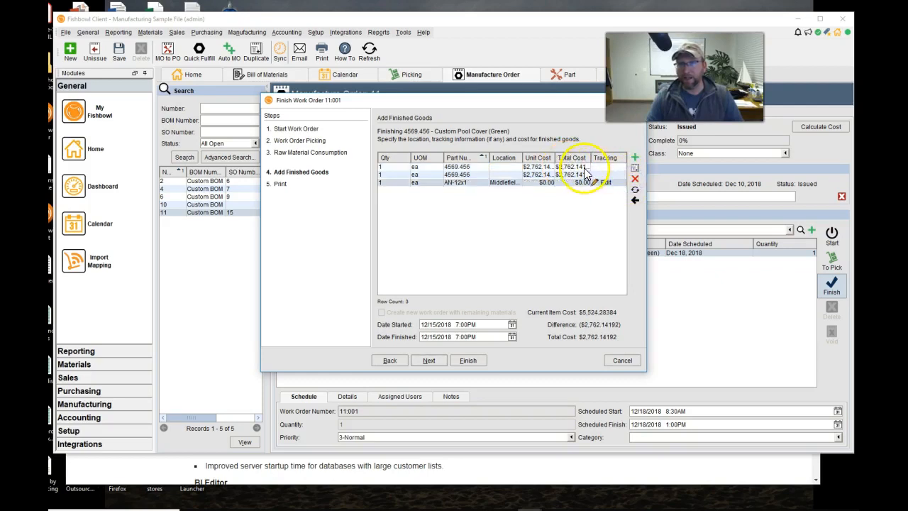
click(584, 166)
click(634, 179)
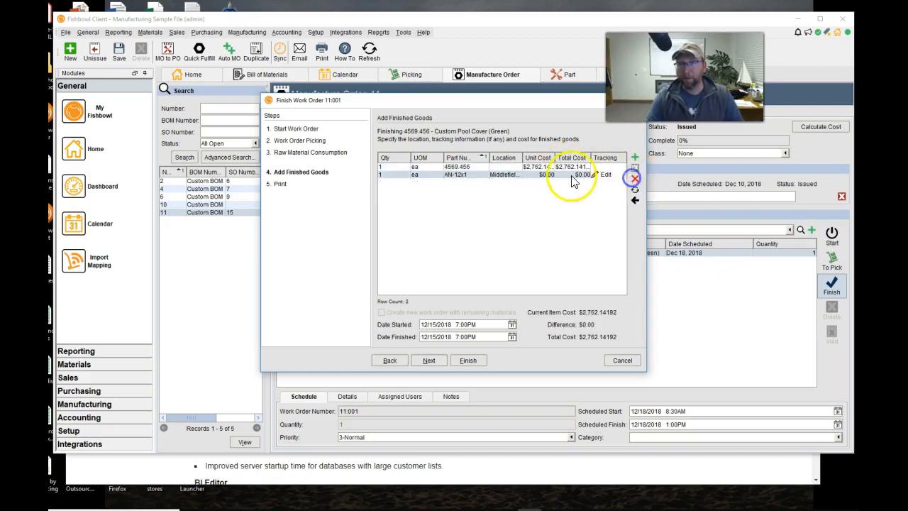
click(635, 157)
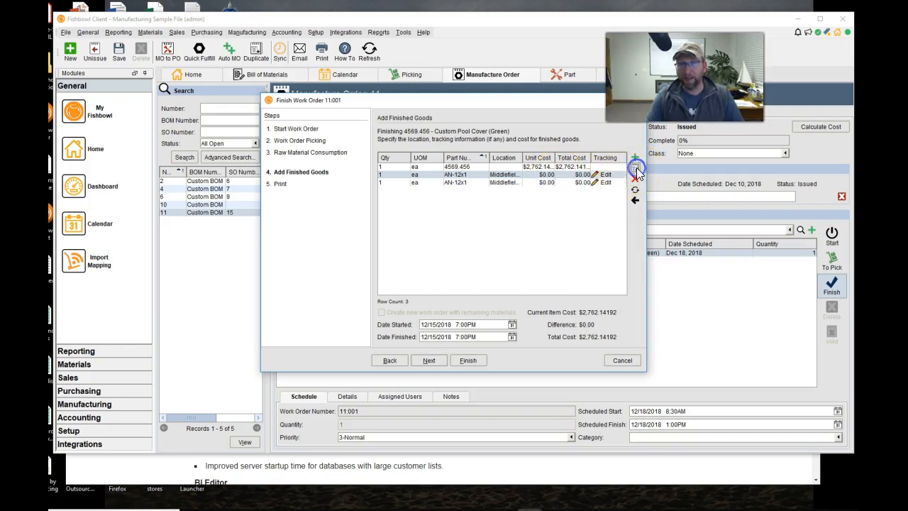
click(458, 182)
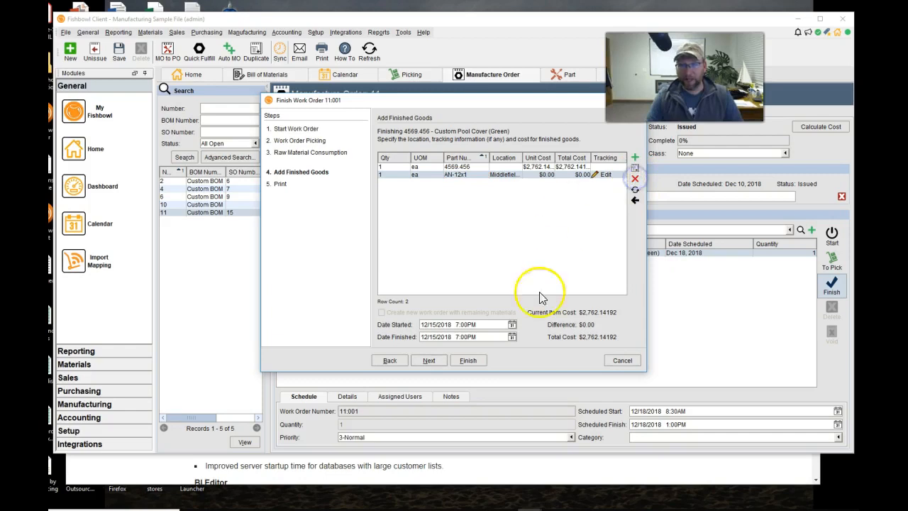
Step: Consult the 2018.12 new features list in the browser, and view the AN-12x1 lot tracking in the Fishbowl Client
click(528, 465)
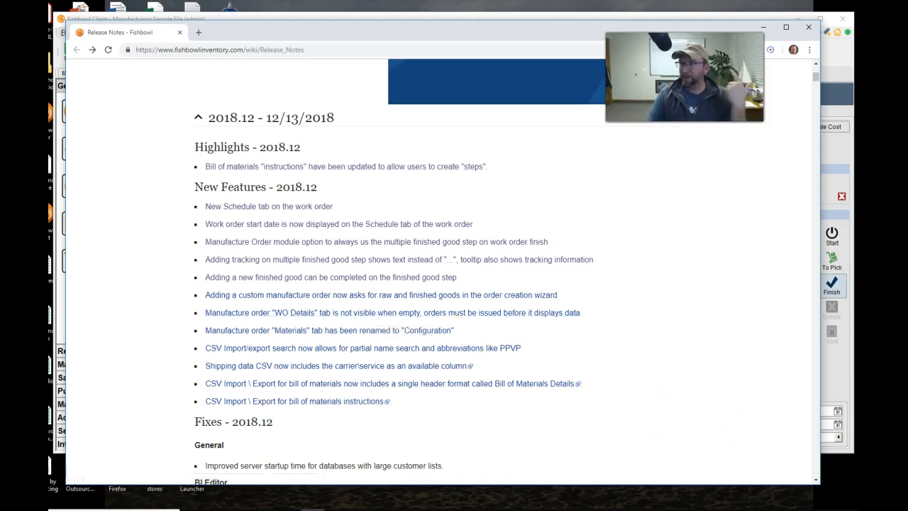
click(838, 365)
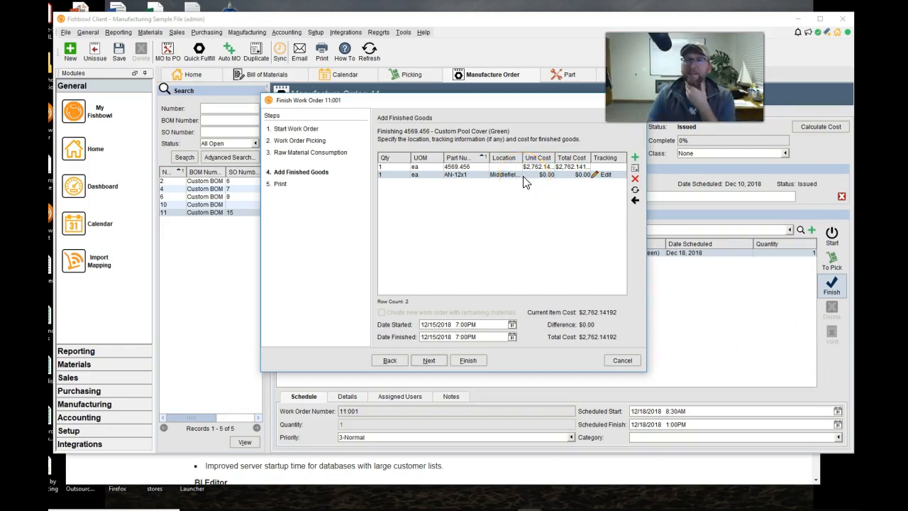
click(609, 177)
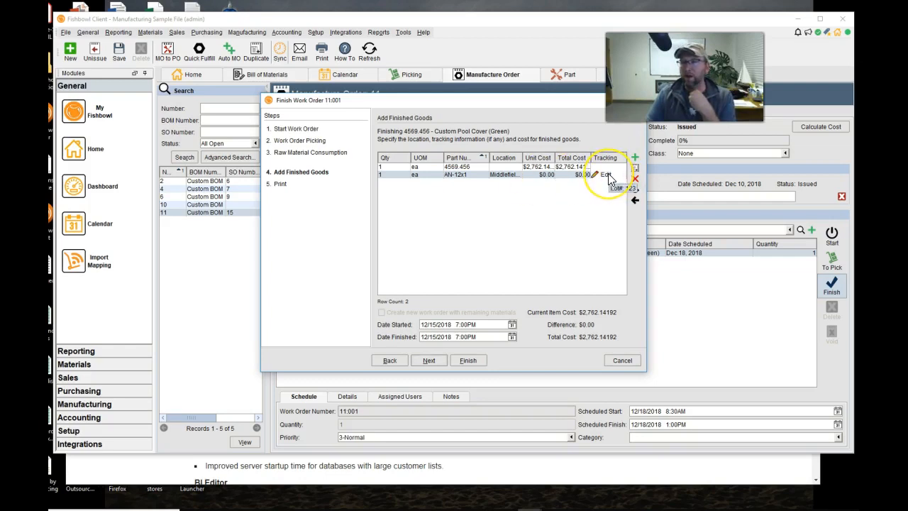
click(607, 176)
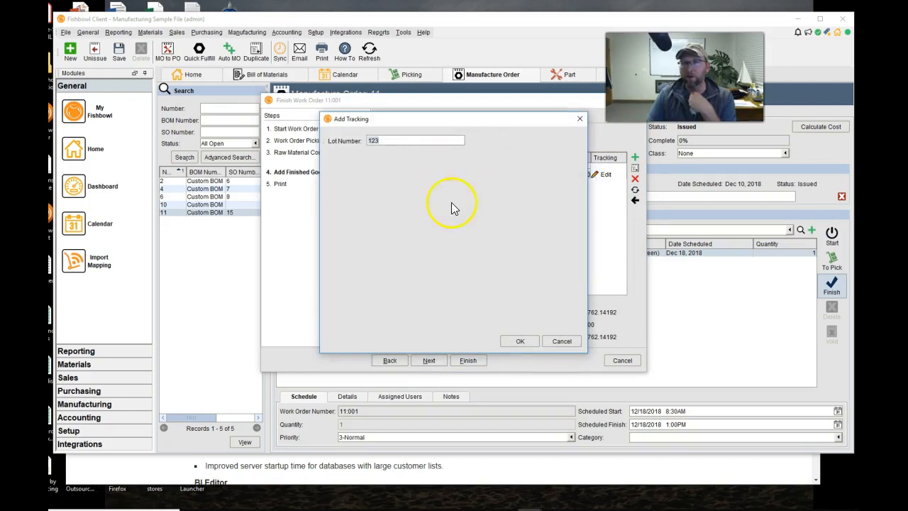
click(562, 341)
Step: Duplicate the AN-12x1 finished good line, check the tracking on both lines, and delete the duplicate
click(606, 183)
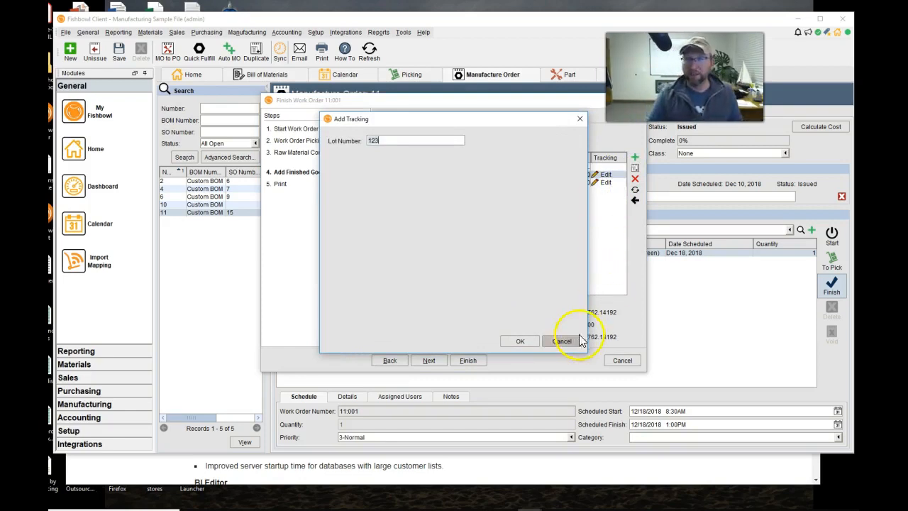
click(571, 344)
click(604, 182)
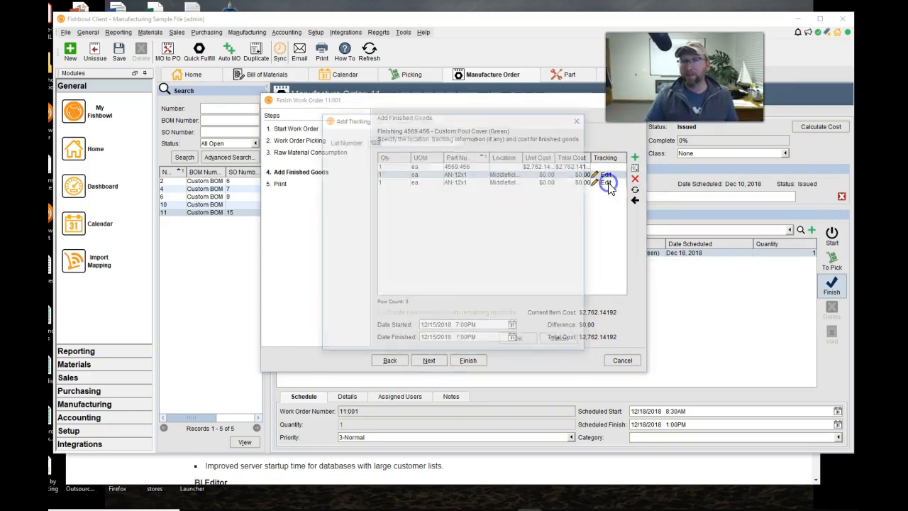
click(520, 341)
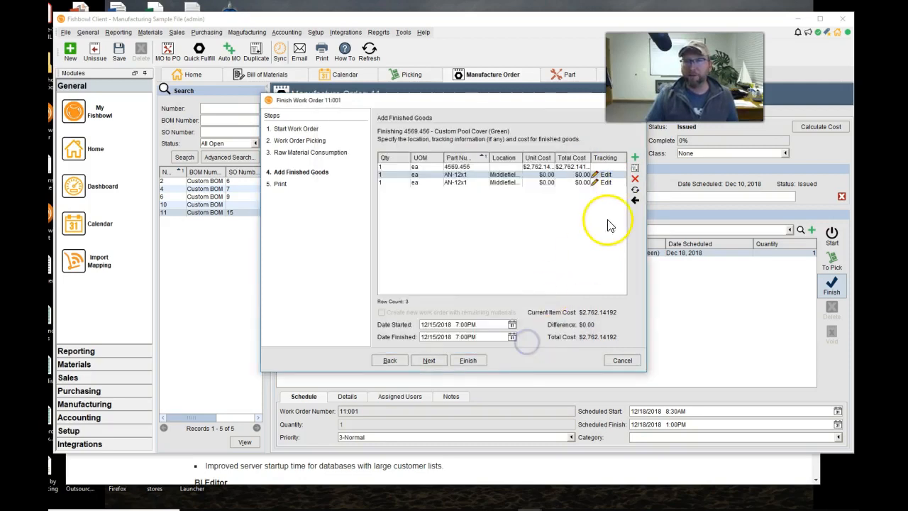
click(606, 183)
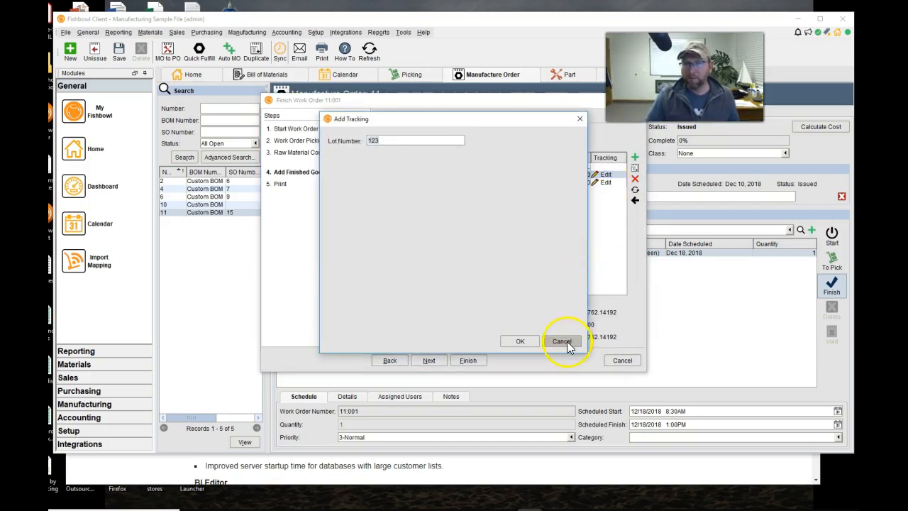
click(571, 344)
click(634, 180)
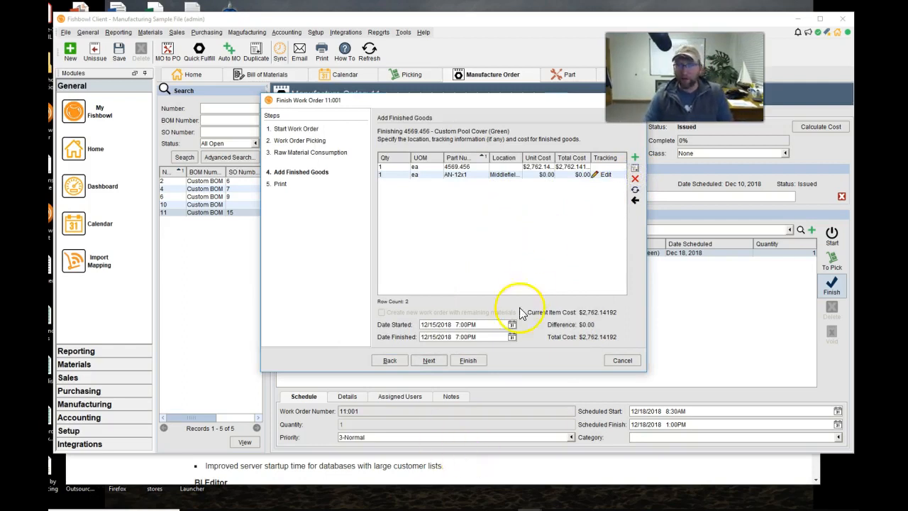
Step: Check the release notes in the browser, and finish work order 11:001 in the Fishbowl Client
click(472, 474)
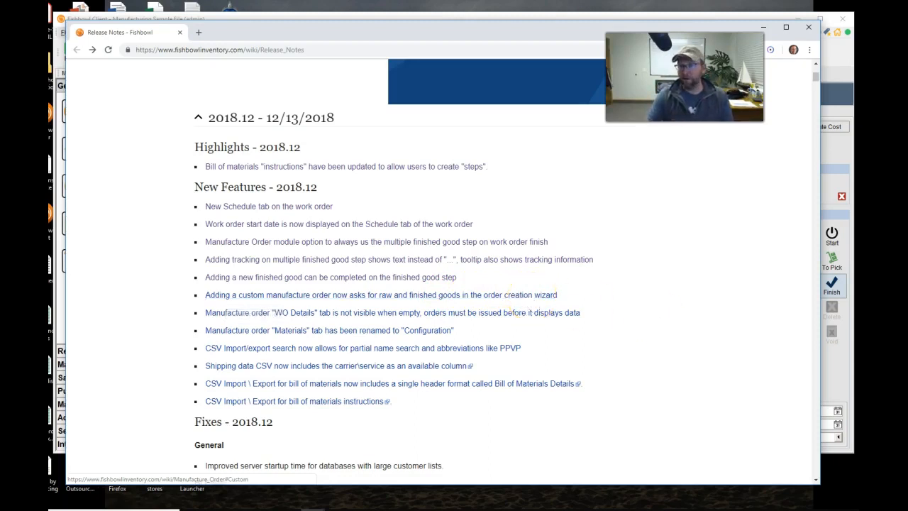
click(845, 370)
click(458, 360)
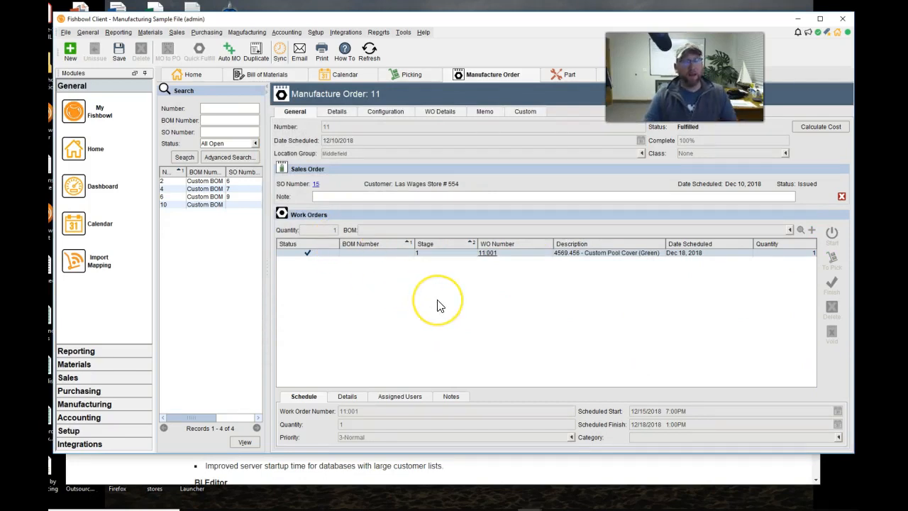
Step: Create a new manufacture order and start adding a custom work order to it
click(70, 51)
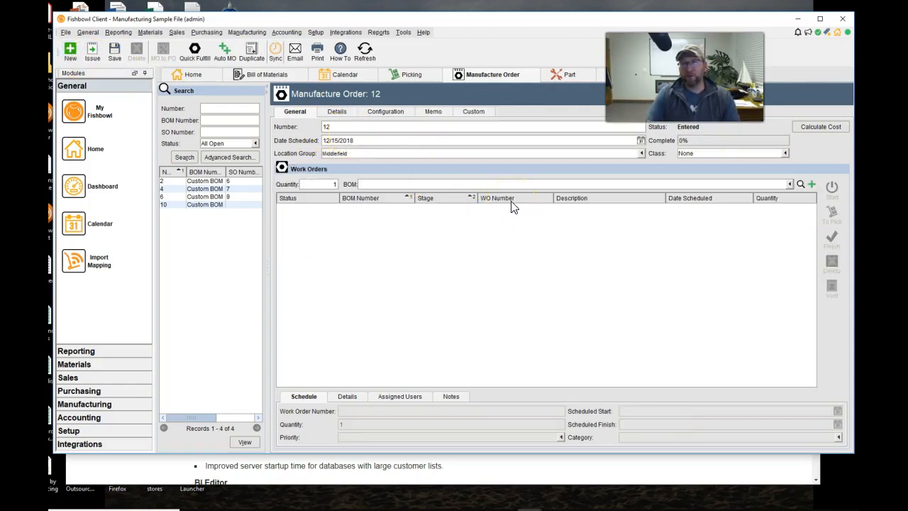
click(812, 185)
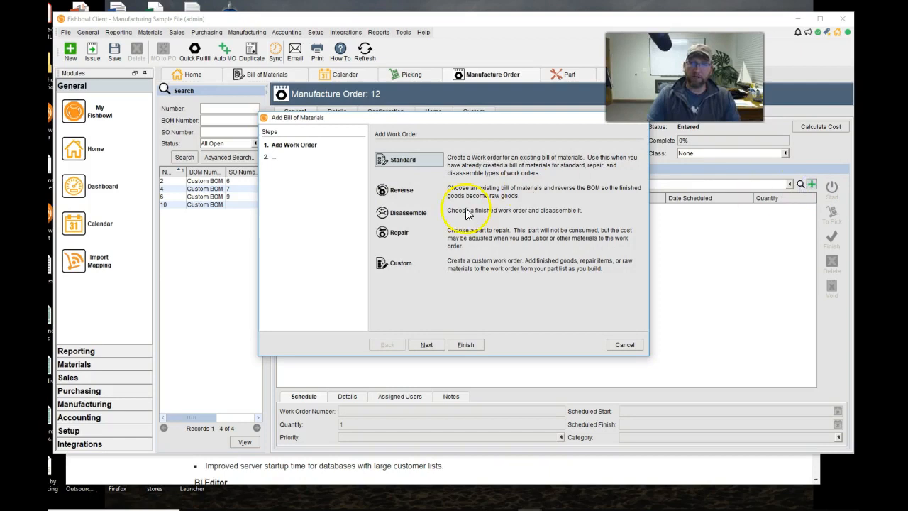
click(405, 269)
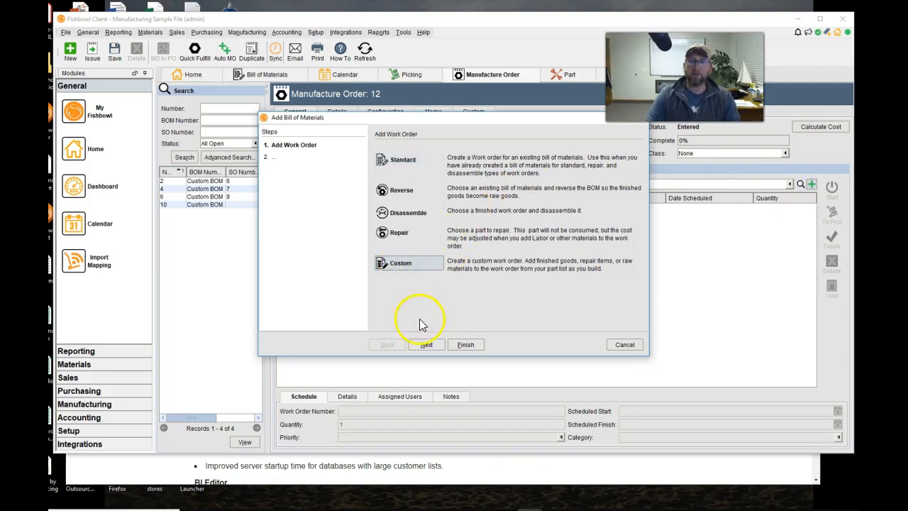
click(427, 347)
click(426, 345)
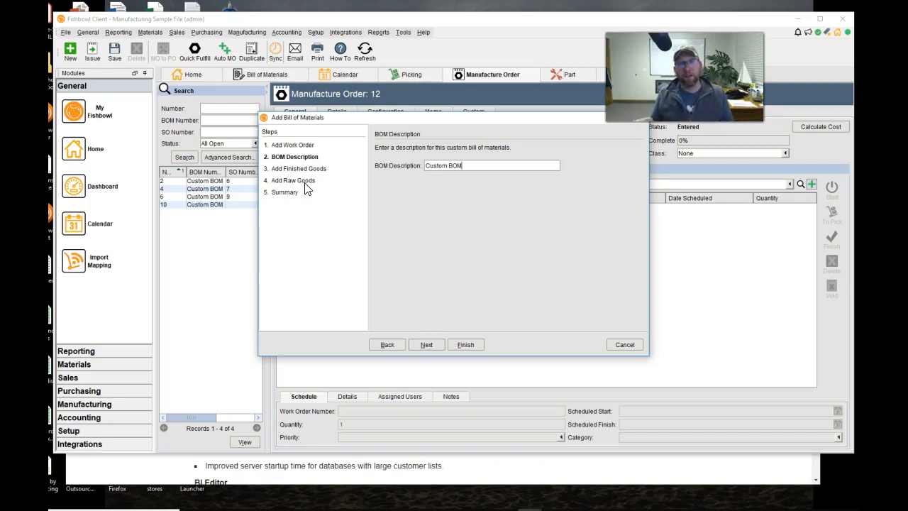
Step: Review the wizard's finished goods and raw goods steps, cancel the custom work order, and return to the release notes in the browser
click(427, 344)
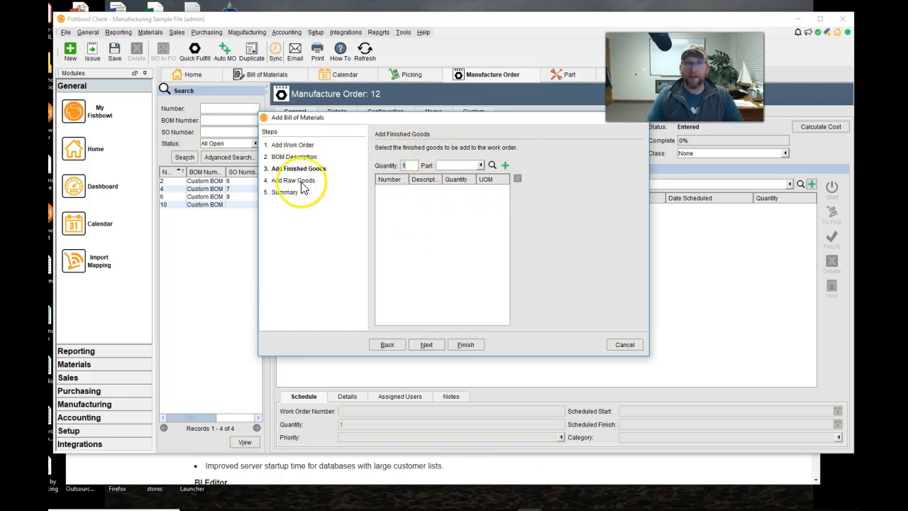
click(426, 344)
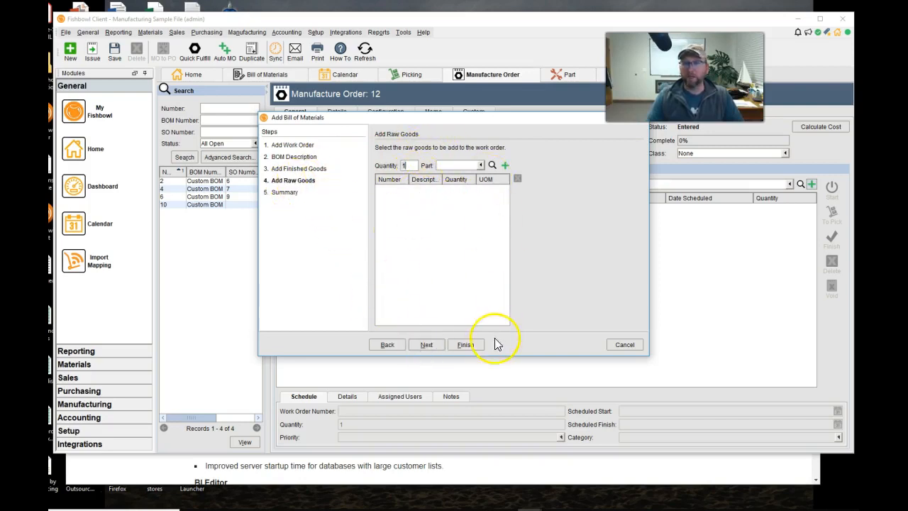
click(624, 344)
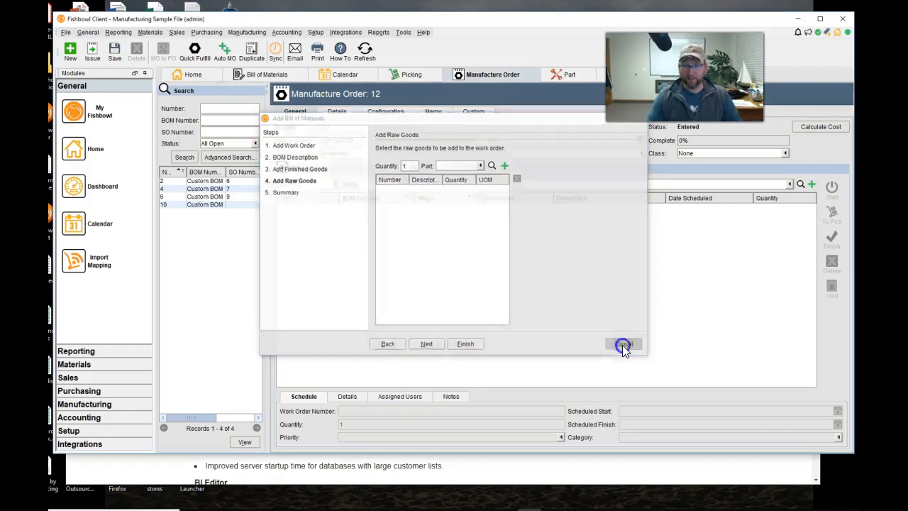
click(506, 474)
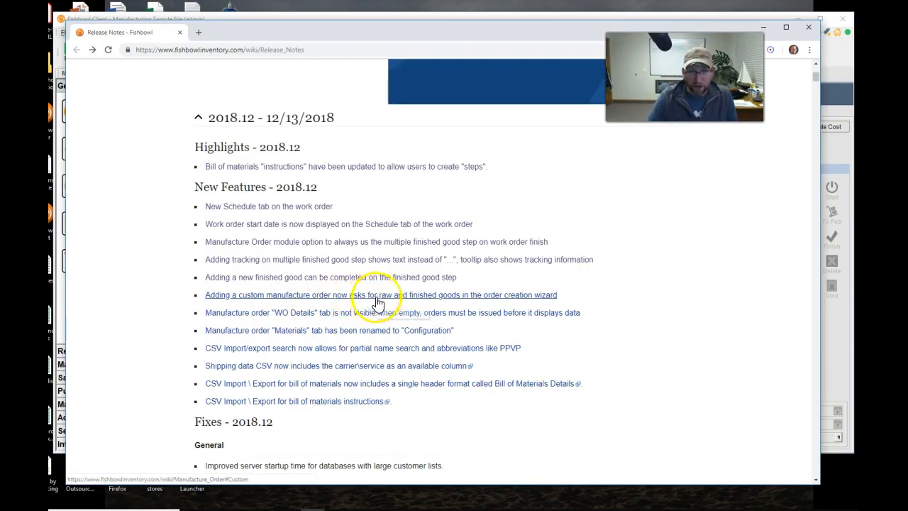
Step: Check the custom manufacture order article linked from the release notes, and switch back to the Fishbowl Client
click(412, 301)
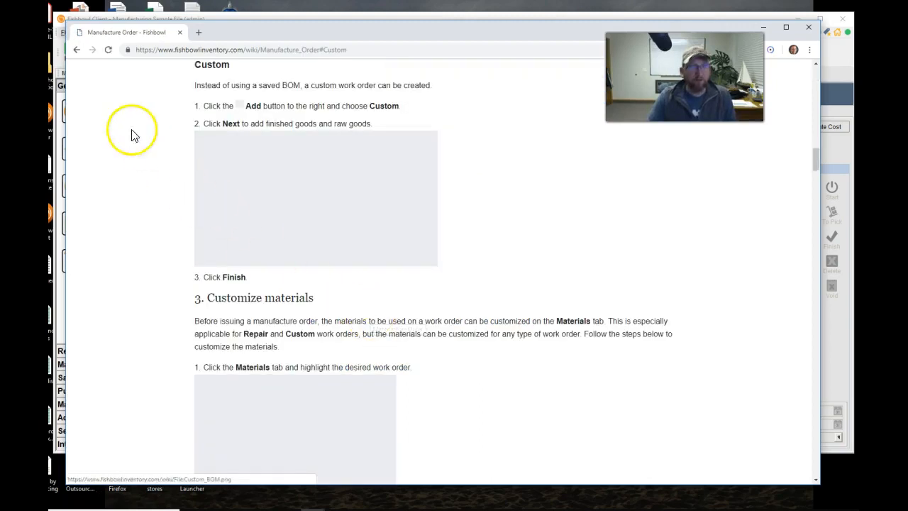
click(75, 52)
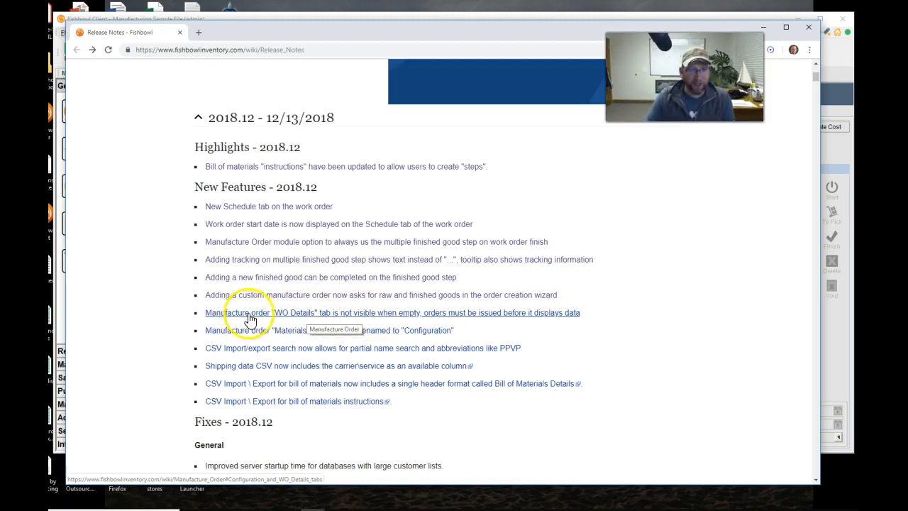
click(833, 344)
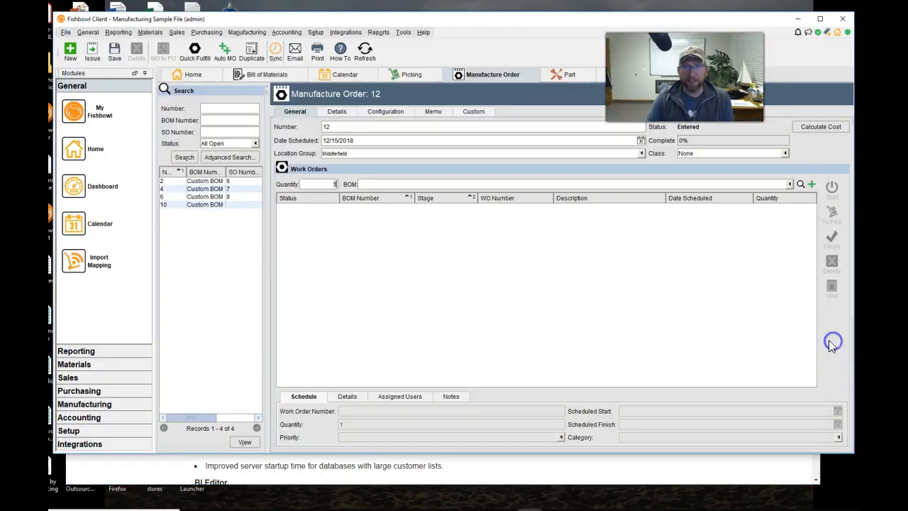
Step: Open manufacture order 10 and compare its work order details with the release note about WO Details
click(205, 204)
click(423, 252)
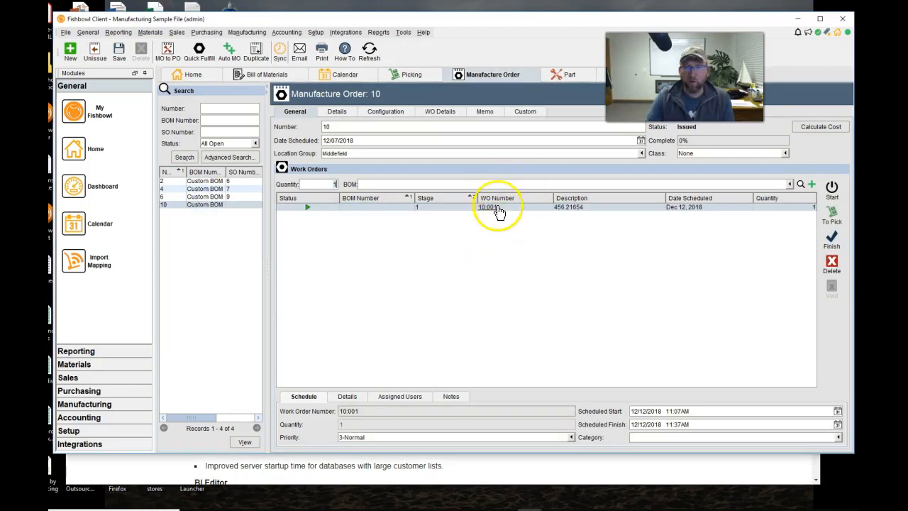
click(435, 116)
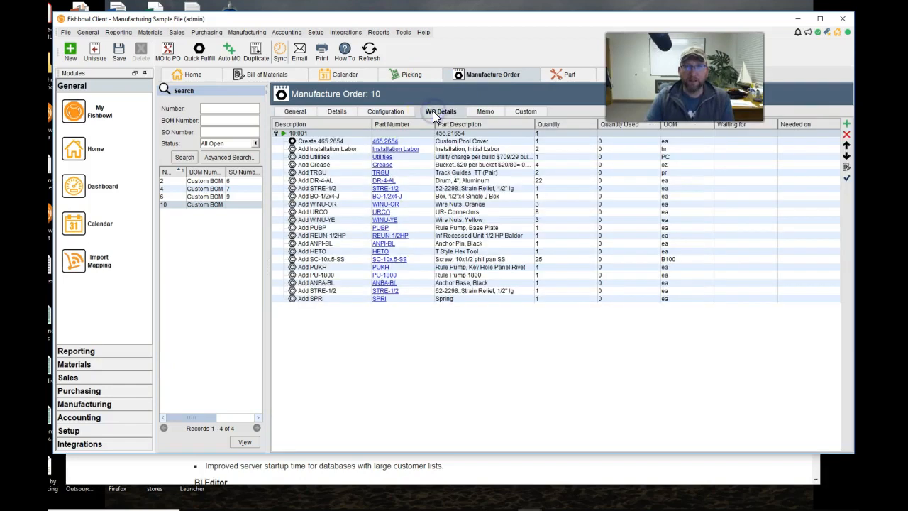
click(494, 453)
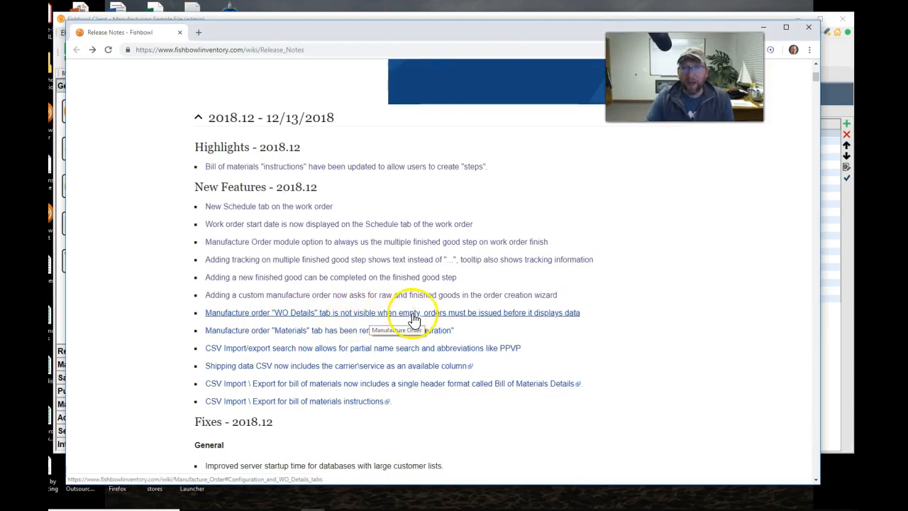
click(836, 358)
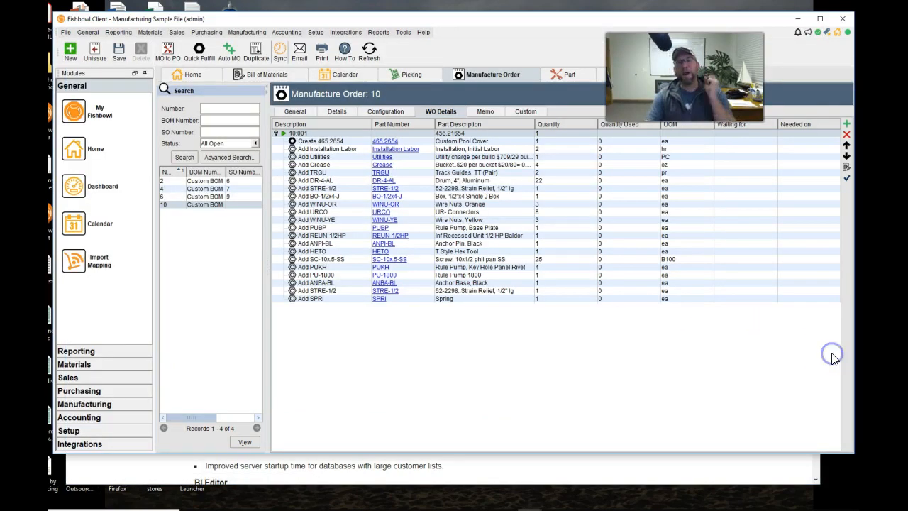
Step: Try to unissue manufacture order 10
click(297, 112)
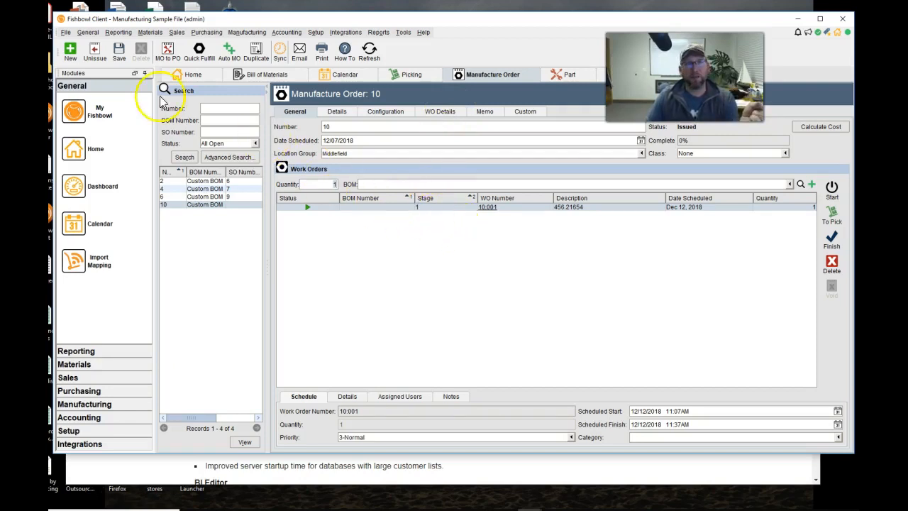
click(94, 51)
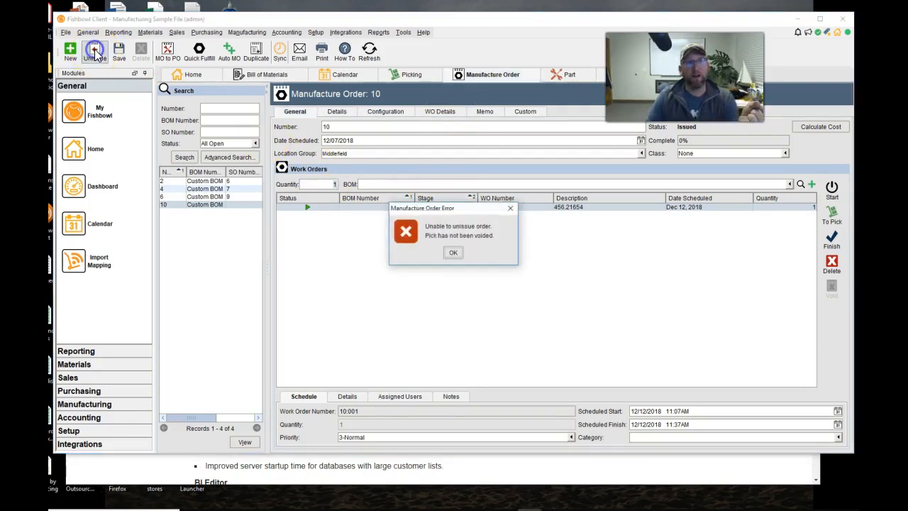
click(454, 253)
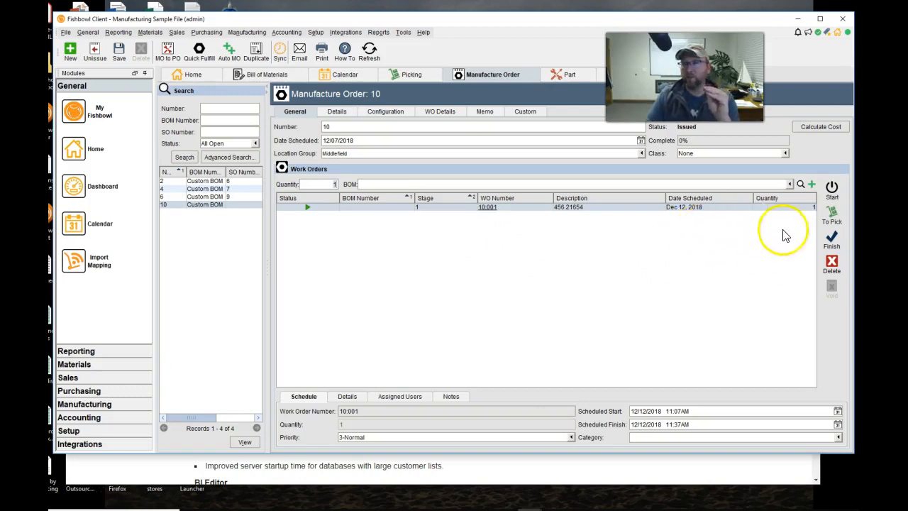
Step: Void the pick for work order 10:001 and unissue manufacture order 10 to check its configuration
click(833, 216)
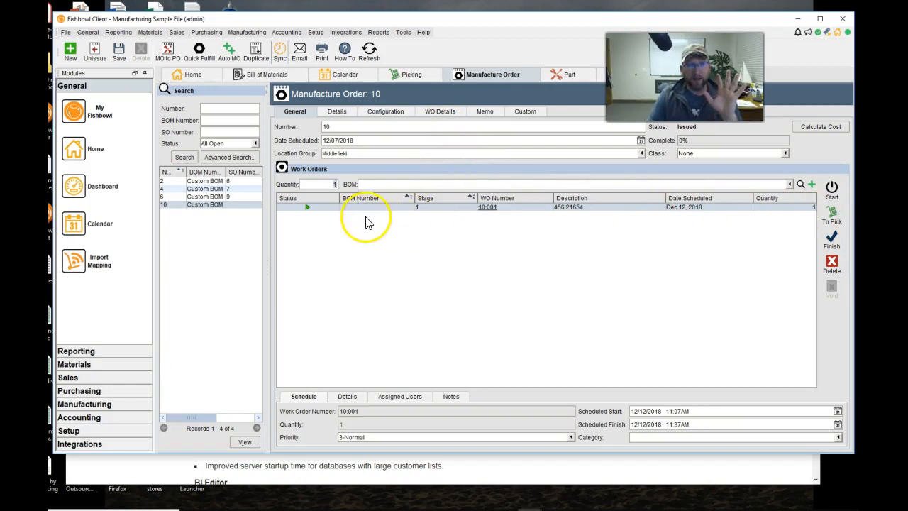
click(831, 220)
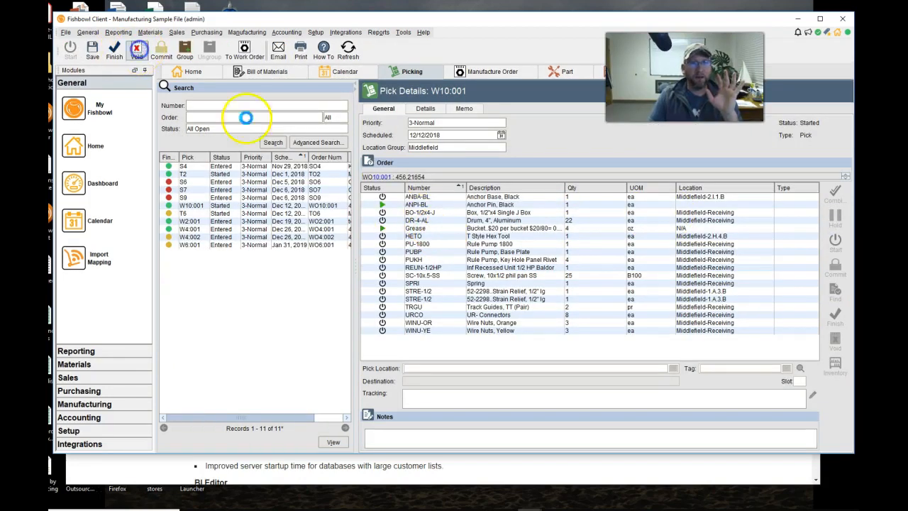
click(387, 177)
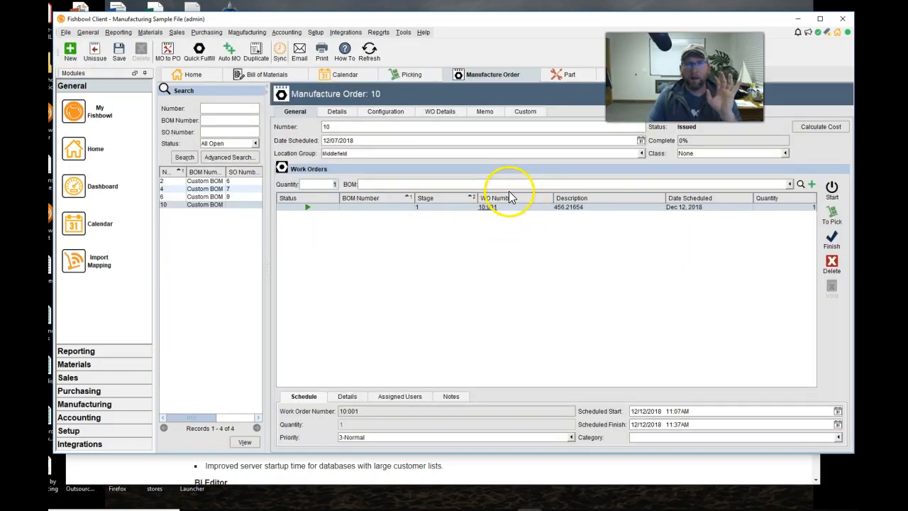
click(98, 54)
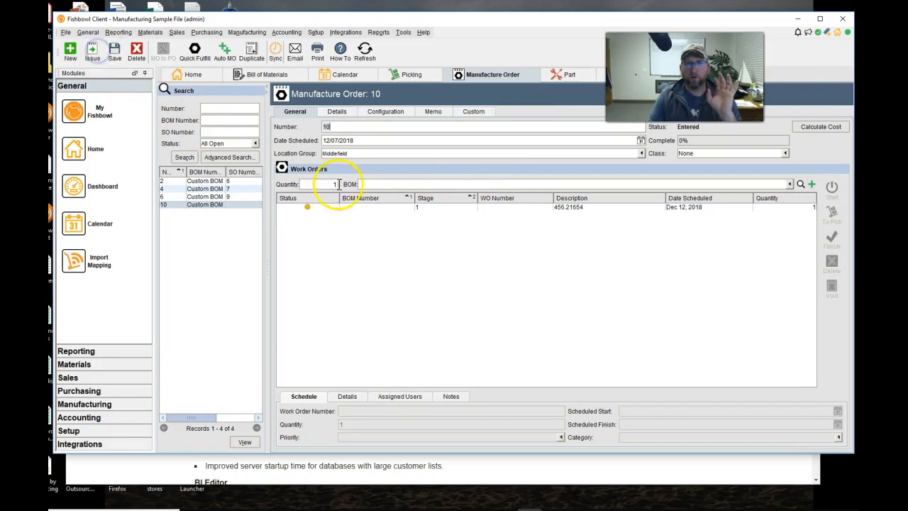
click(376, 114)
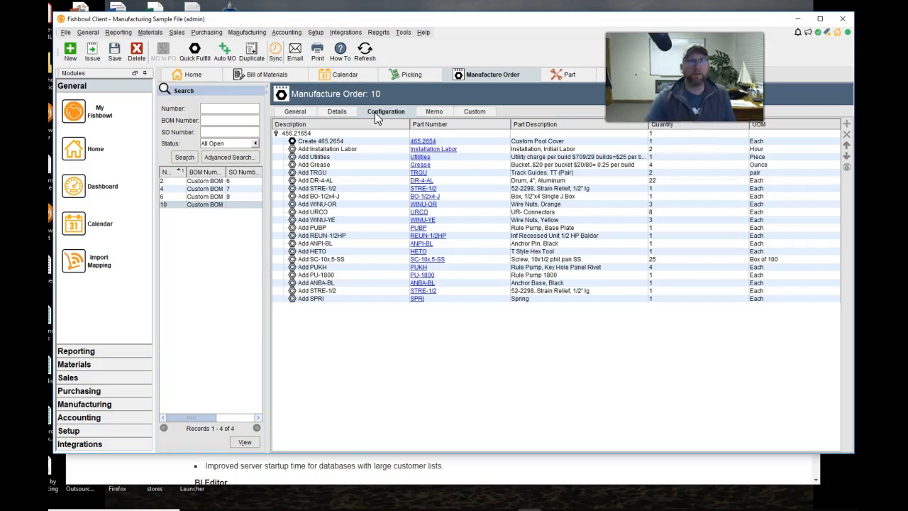
Step: Create a new manufacture order for one POCO-DB from its bill of materials and issue it
click(70, 49)
click(358, 158)
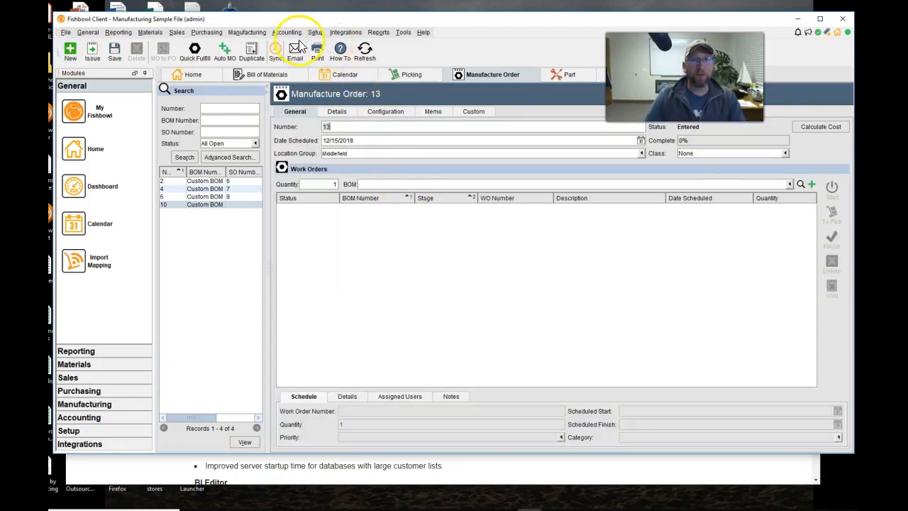
click(247, 32)
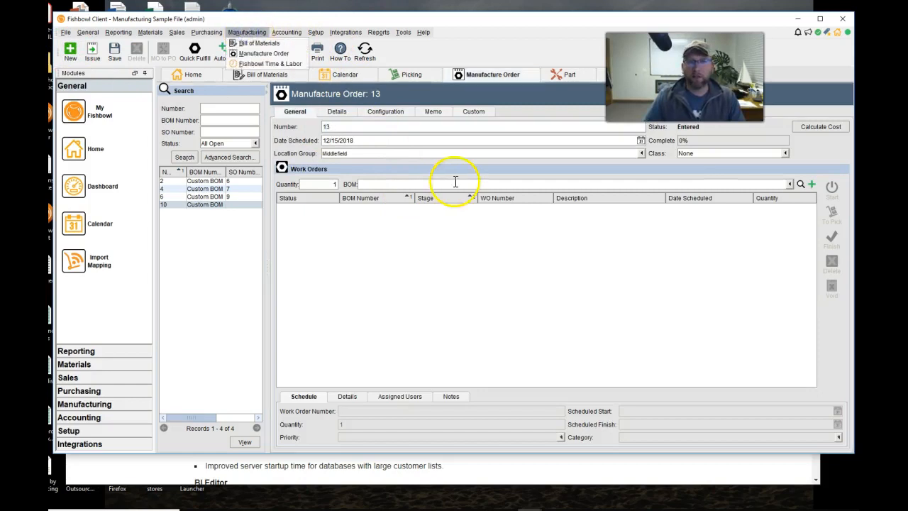
click(553, 207)
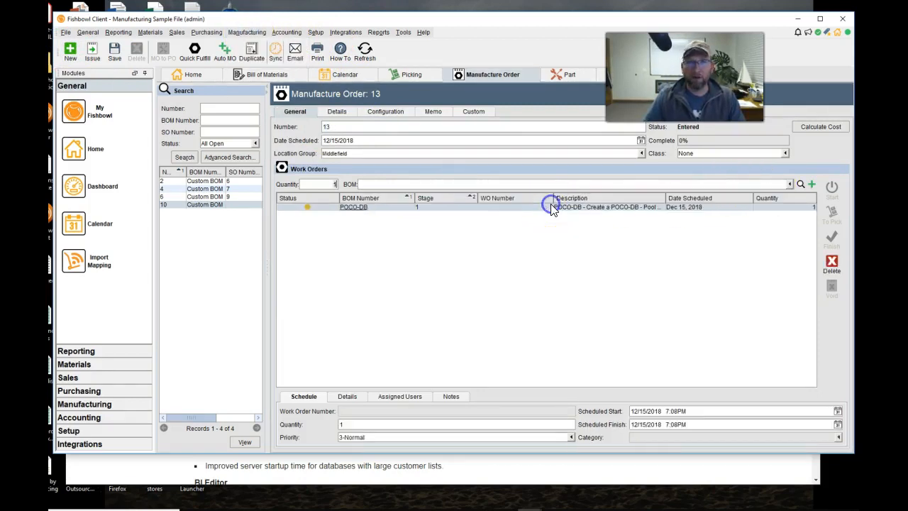
click(94, 51)
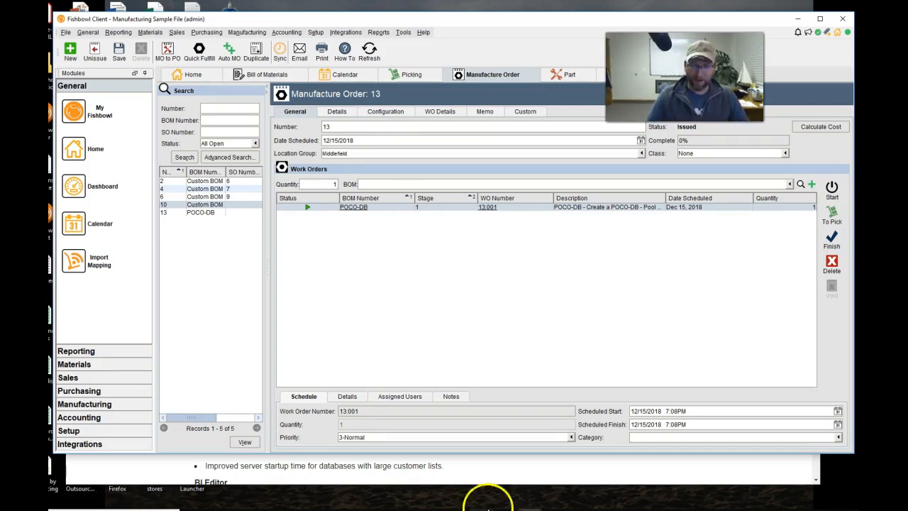
Step: Check the release note about the Configuration rename in the browser, and review manufacture order 13's configuration in the Fishbowl Client
click(487, 477)
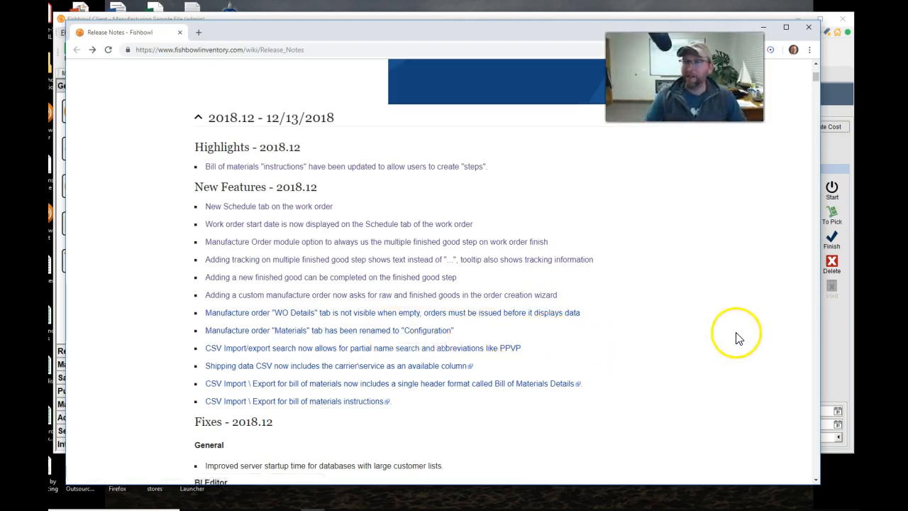
click(831, 339)
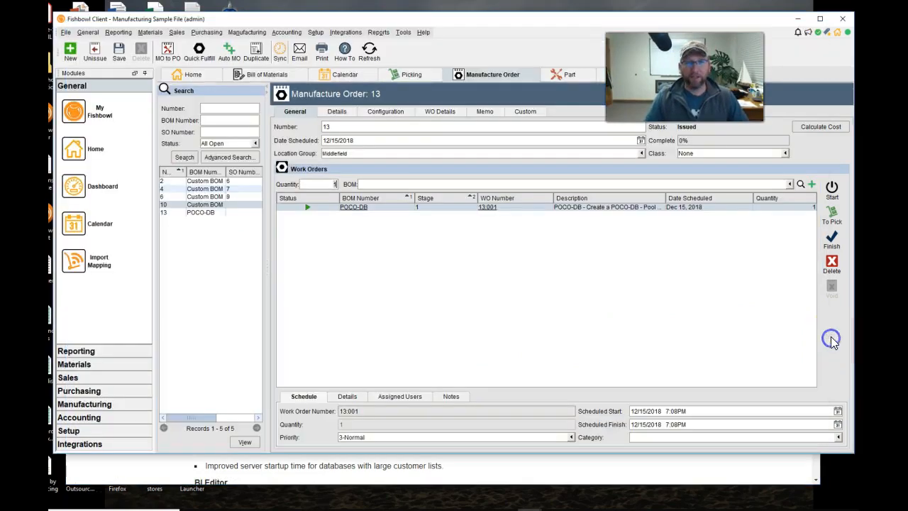
click(394, 112)
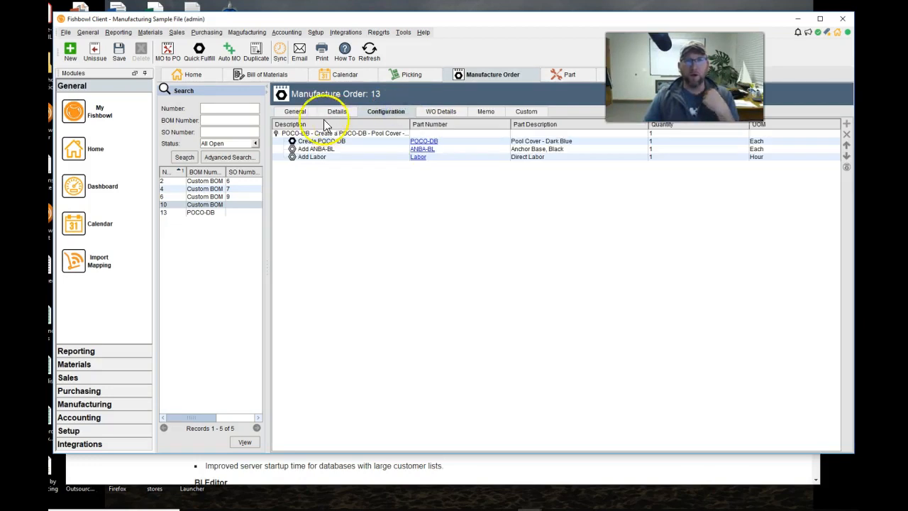
click(295, 112)
Step: Unissue, reissue and again unissue manufacture order 13, and review its configuration while it is unissued
click(106, 61)
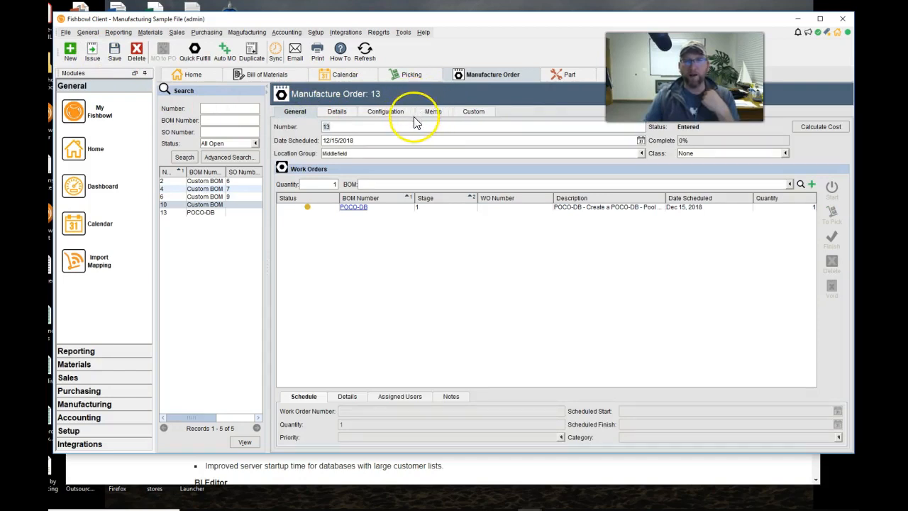
click(92, 55)
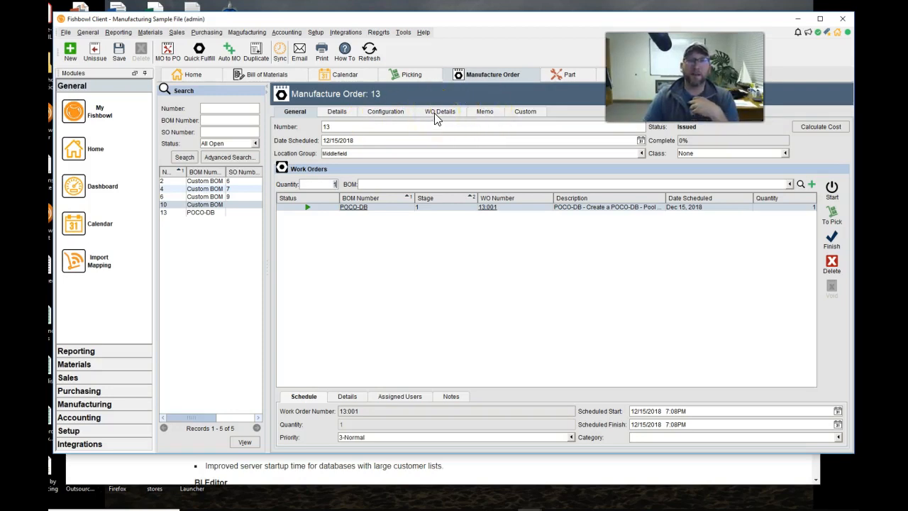
click(95, 55)
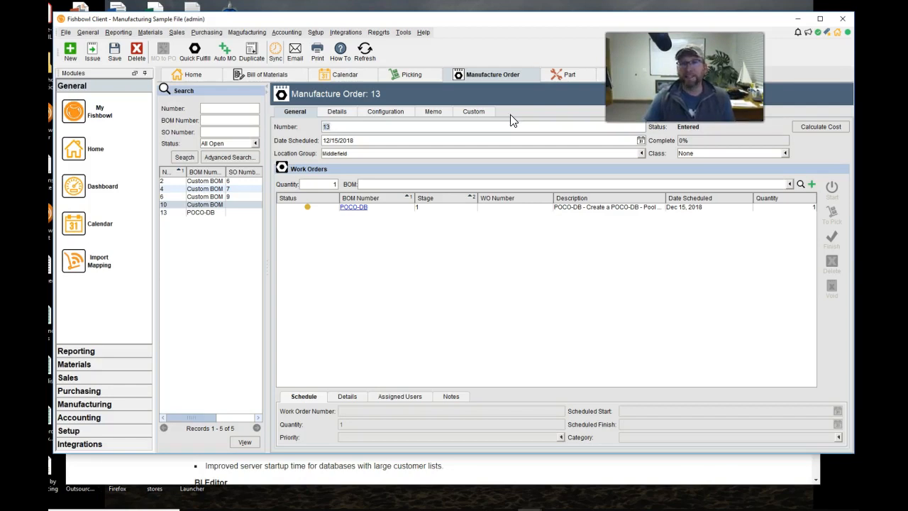
click(386, 112)
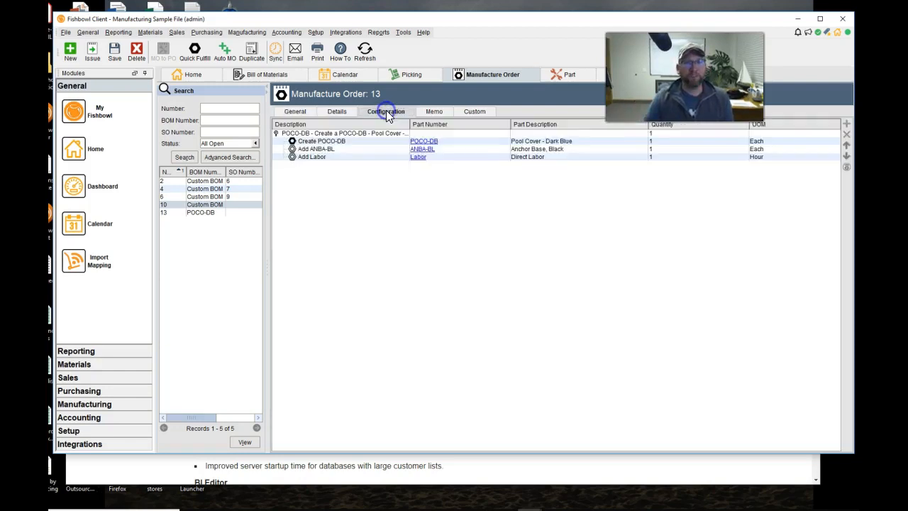
click(297, 112)
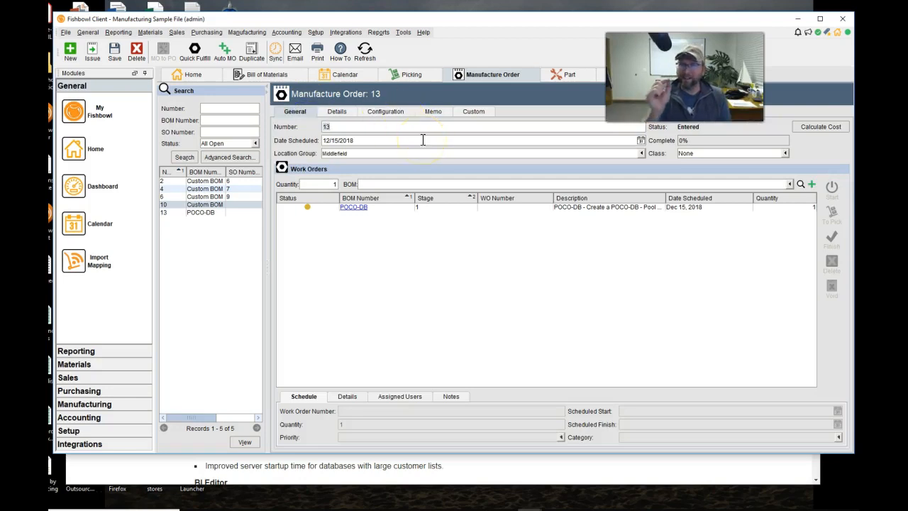
Step: Return to the release notes in the browser and read the linked article on using CSV imports and exports
click(478, 474)
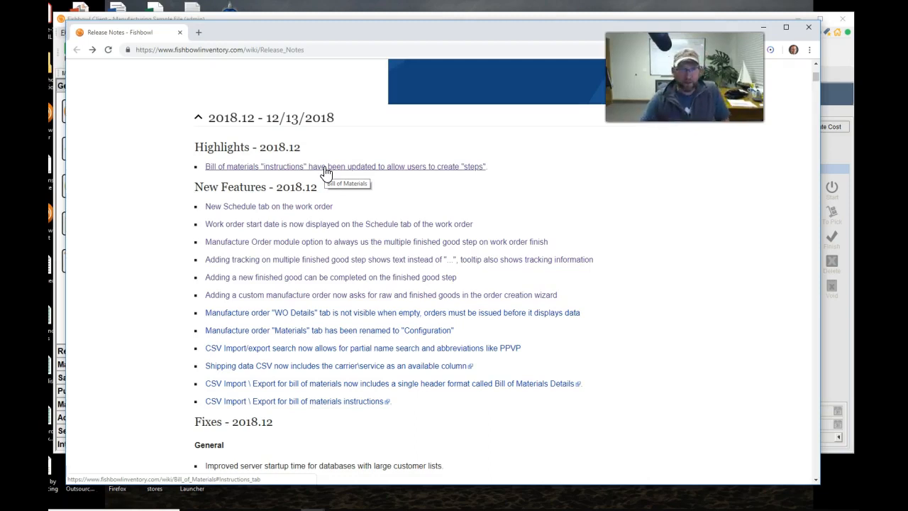
click(271, 183)
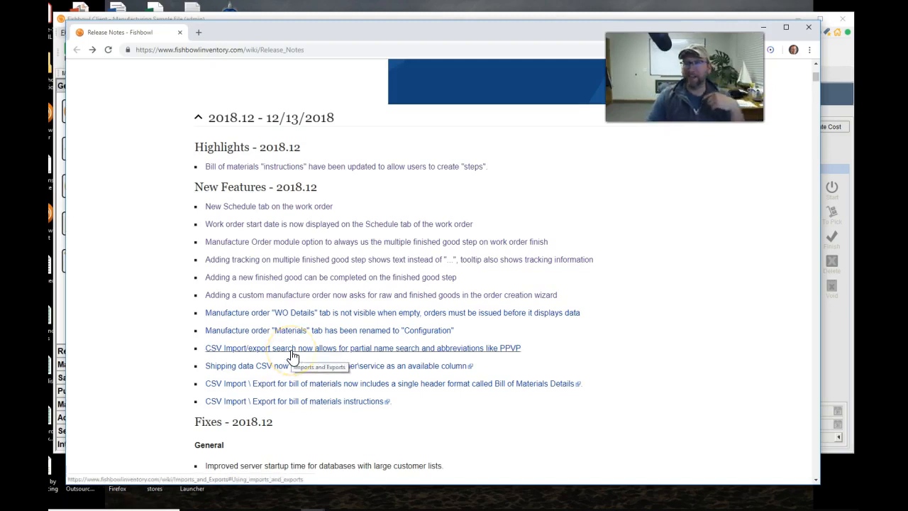
click(293, 355)
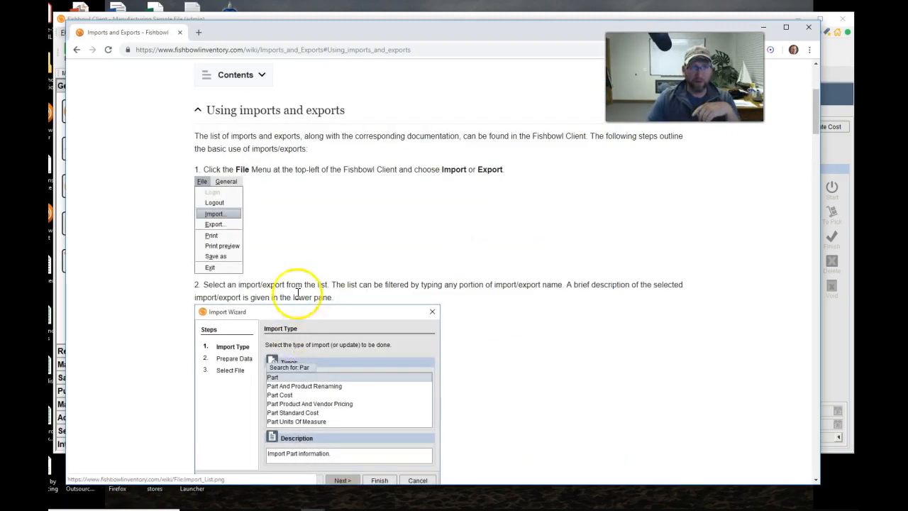
click(77, 50)
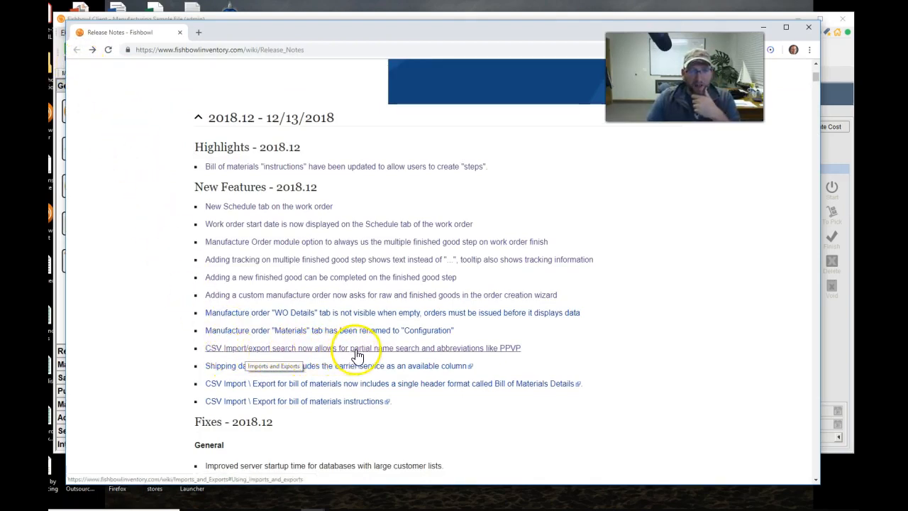
click(396, 357)
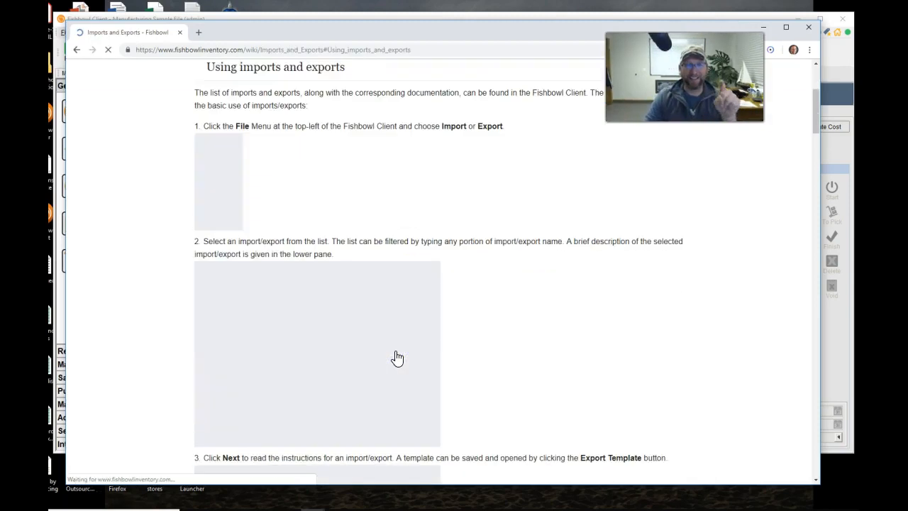
Step: In the Fishbowl Client, start an export and search the export types for "ad" and for "v"
click(832, 316)
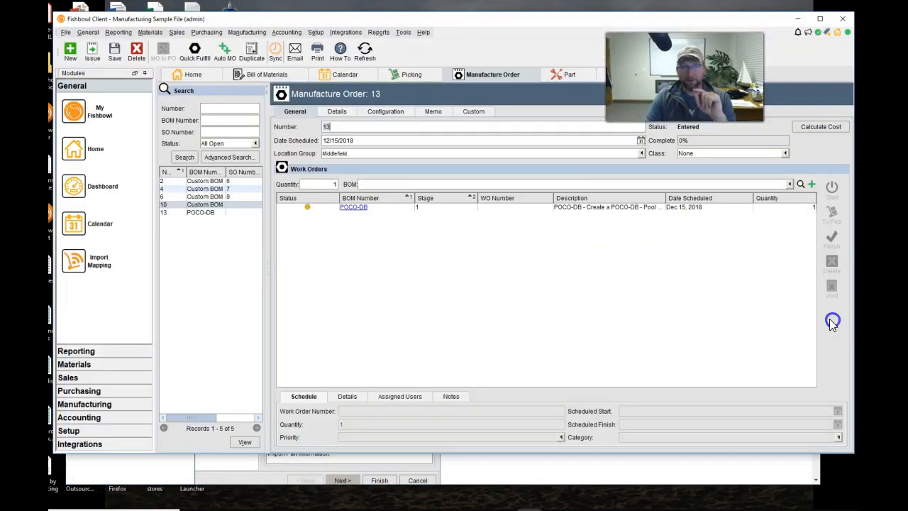
click(65, 32)
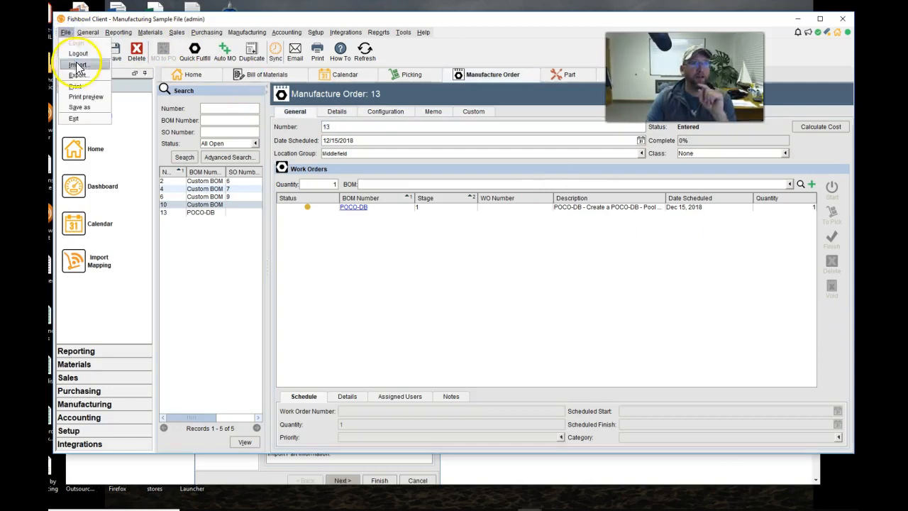
click(79, 75)
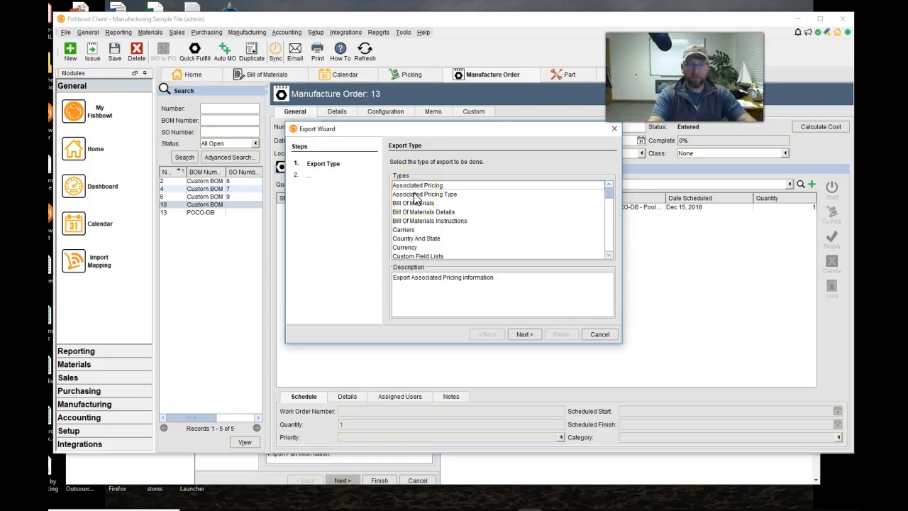
text(po)
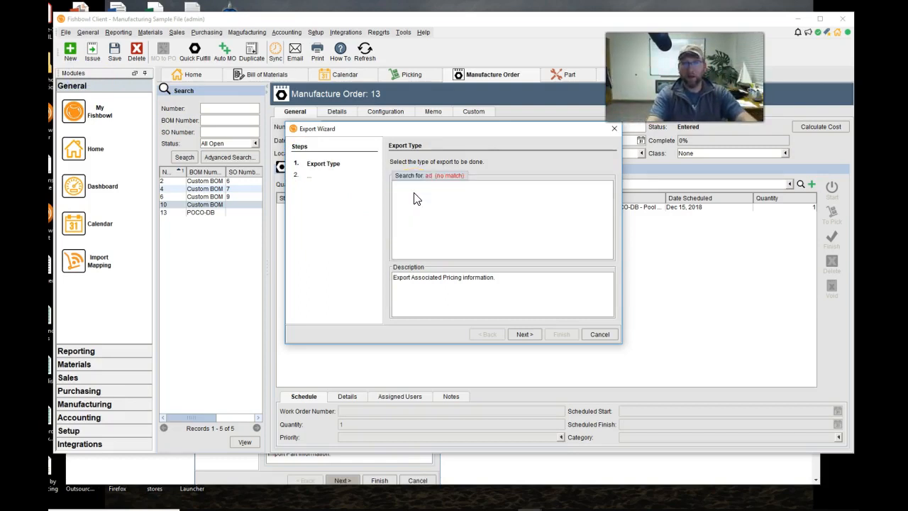
key(BackSpace)
key(BackSpace)
text(v)
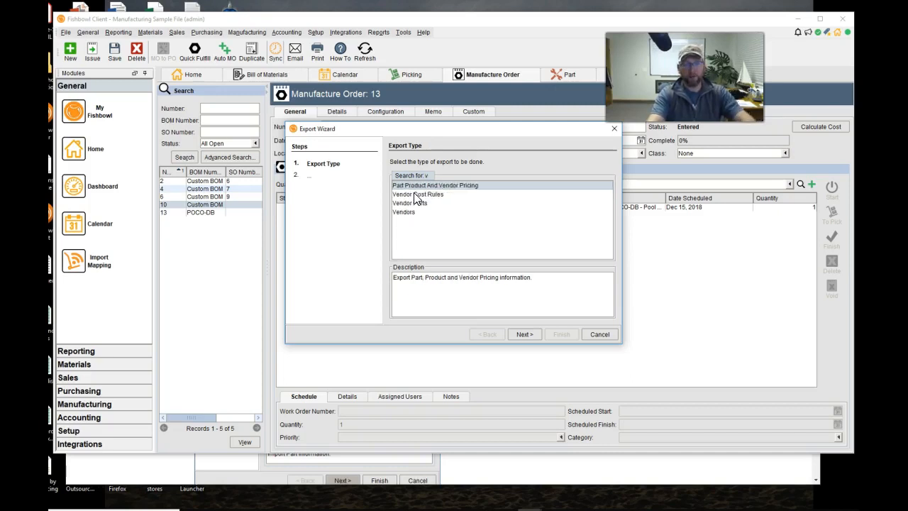
key(BackSpace)
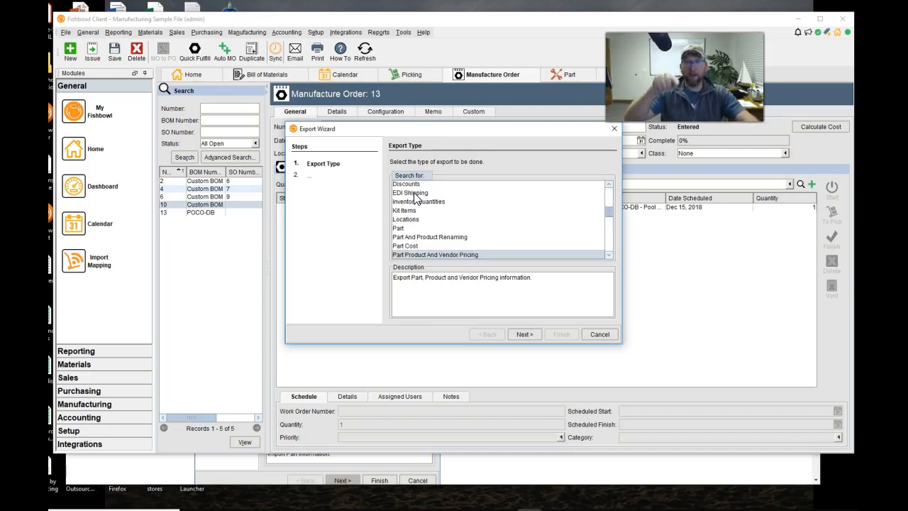
text(v)
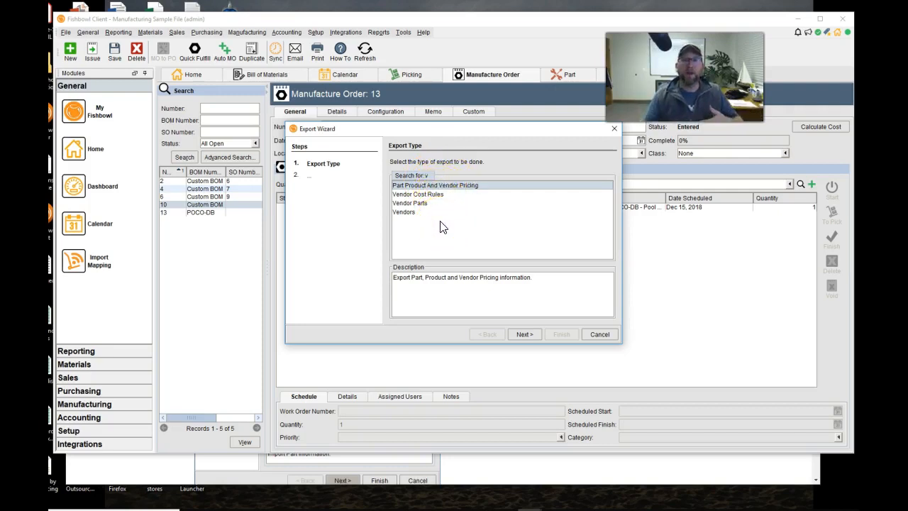
Step: Go back from the imports article to the release notes in the browser, and cancel the export wizard in the Fishbowl Client
click(500, 471)
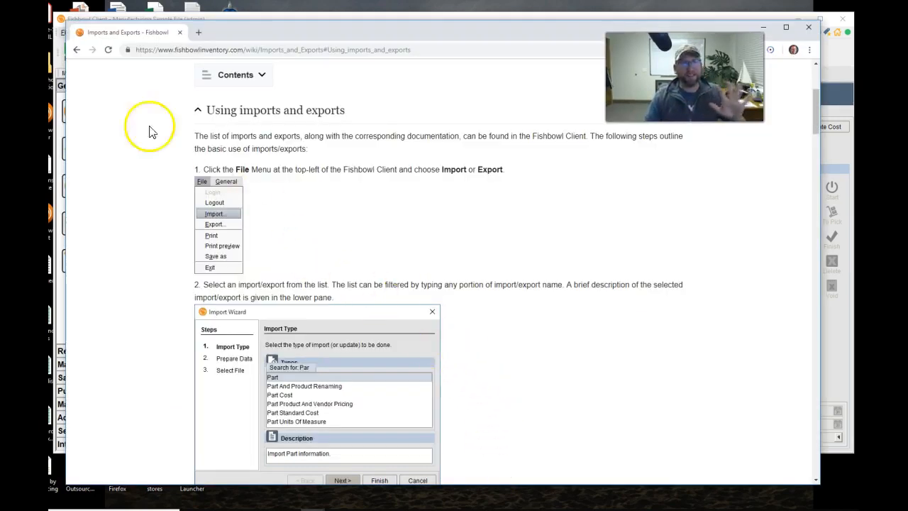
click(77, 50)
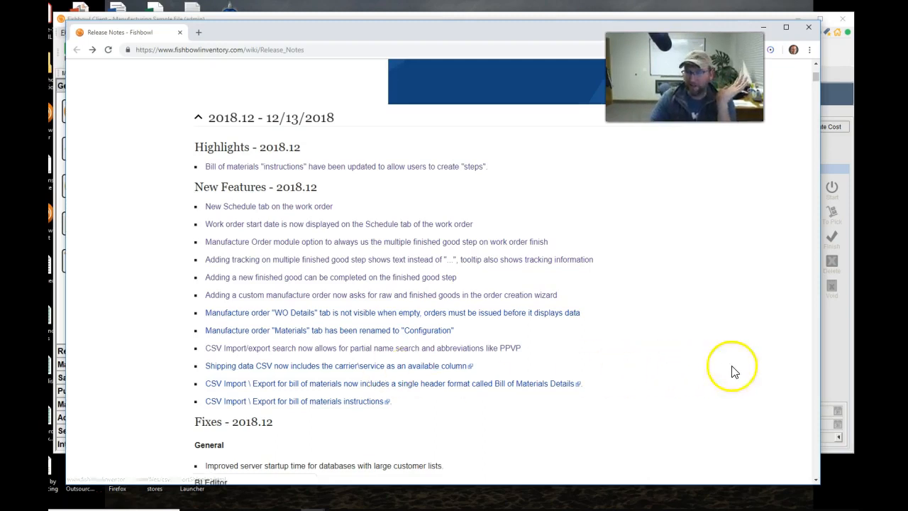
click(834, 358)
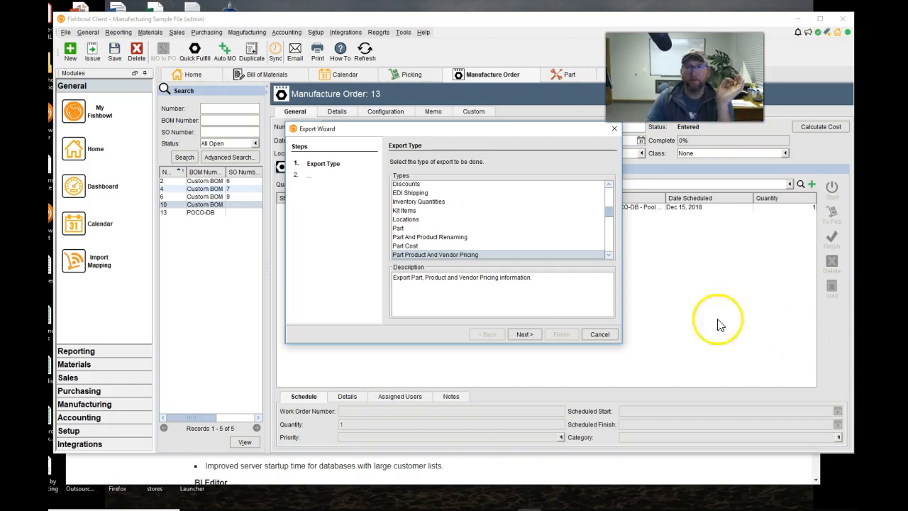
click(610, 338)
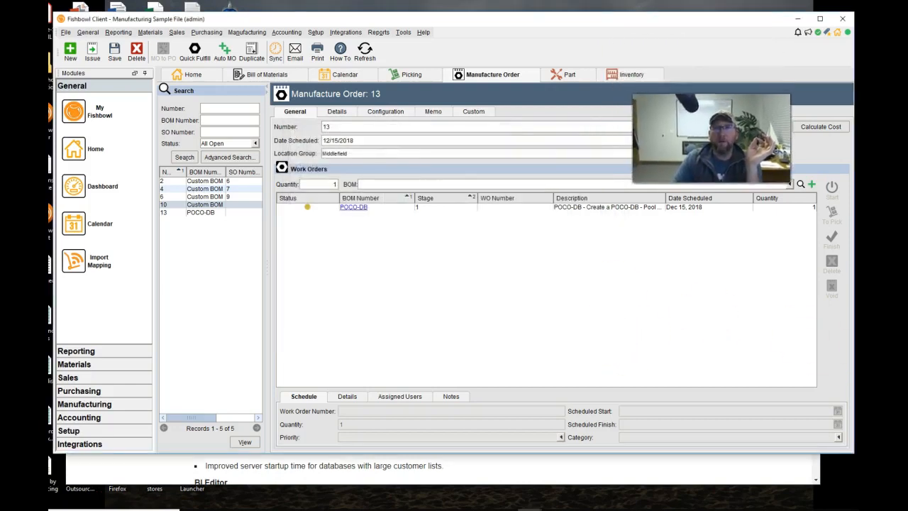
Step: Open sales order 10 and examine the available choices for its carrier and carrier service
click(177, 32)
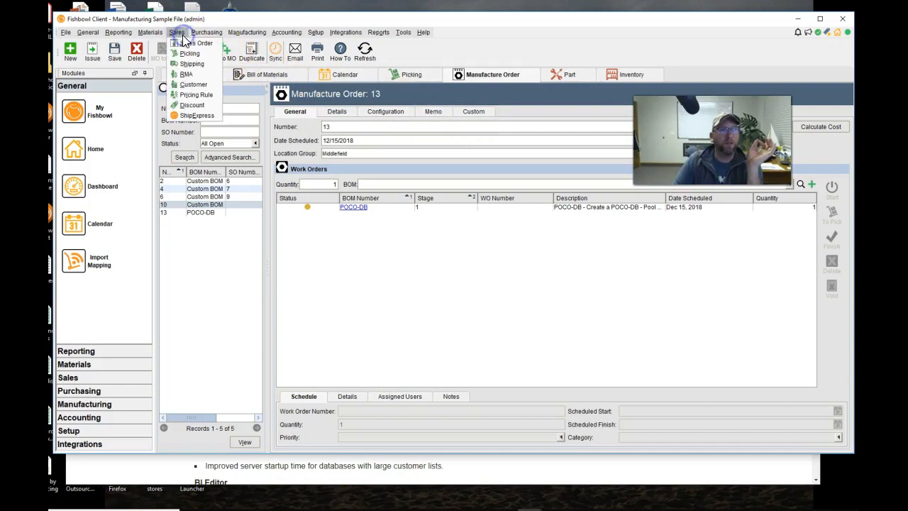
click(187, 44)
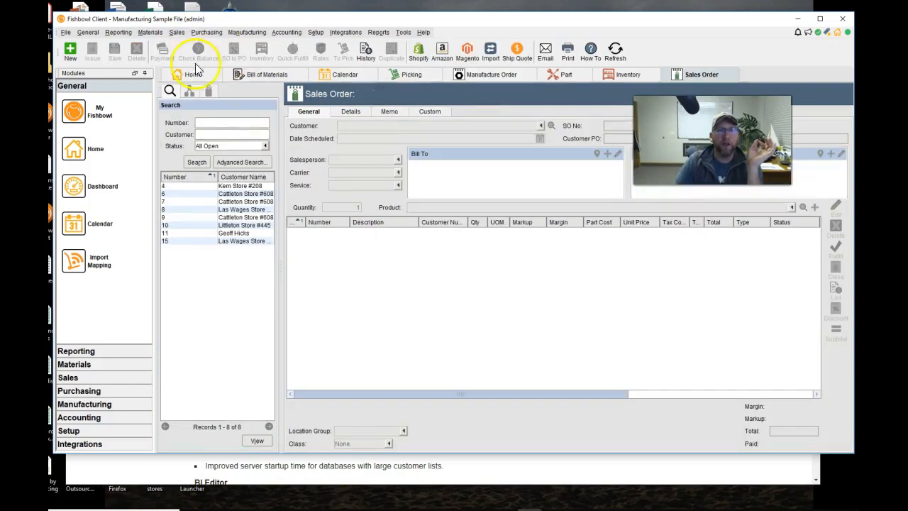
click(249, 225)
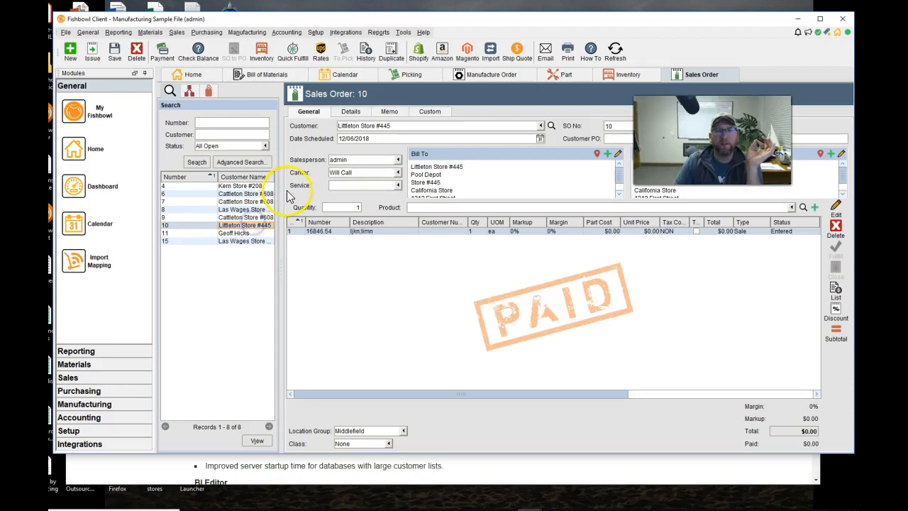
click(354, 172)
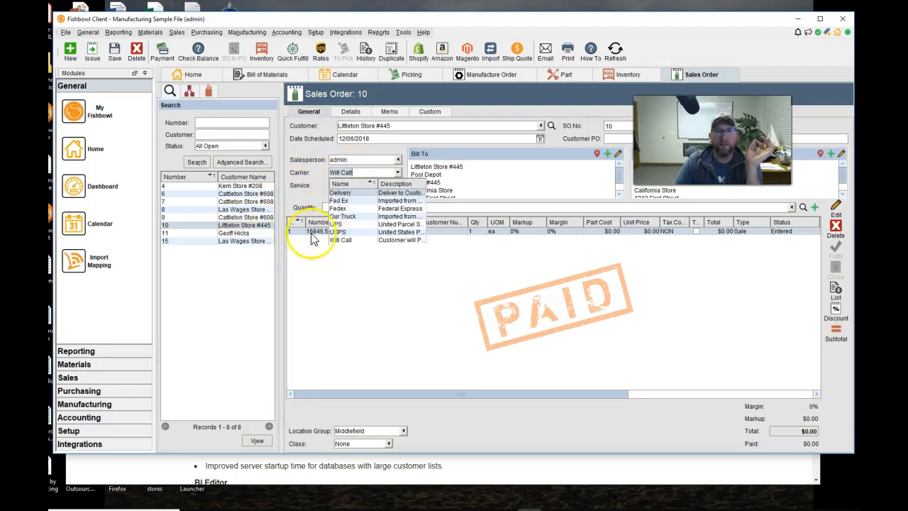
click(314, 264)
click(335, 185)
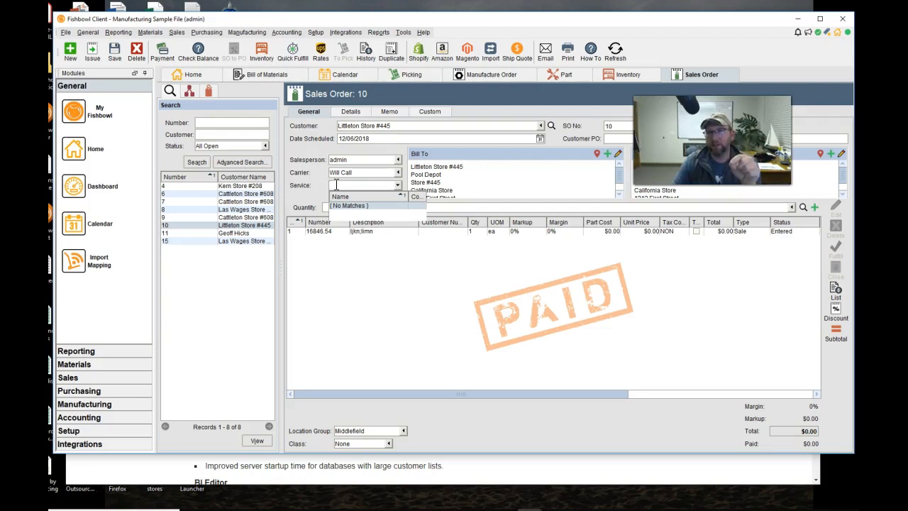
click(339, 185)
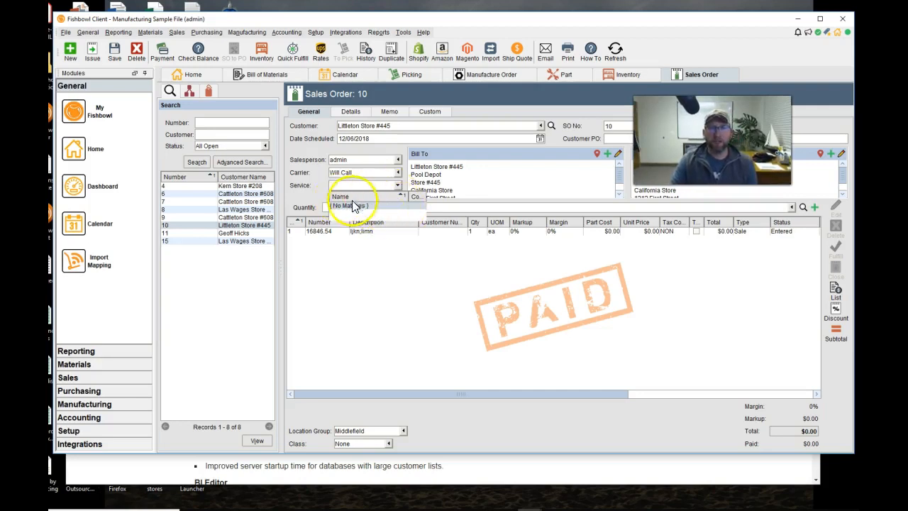
Step: Check the shipping data CSV release note in the browser, and open the Shipping Data import's preparation instructions in the Fishbowl Client
click(492, 470)
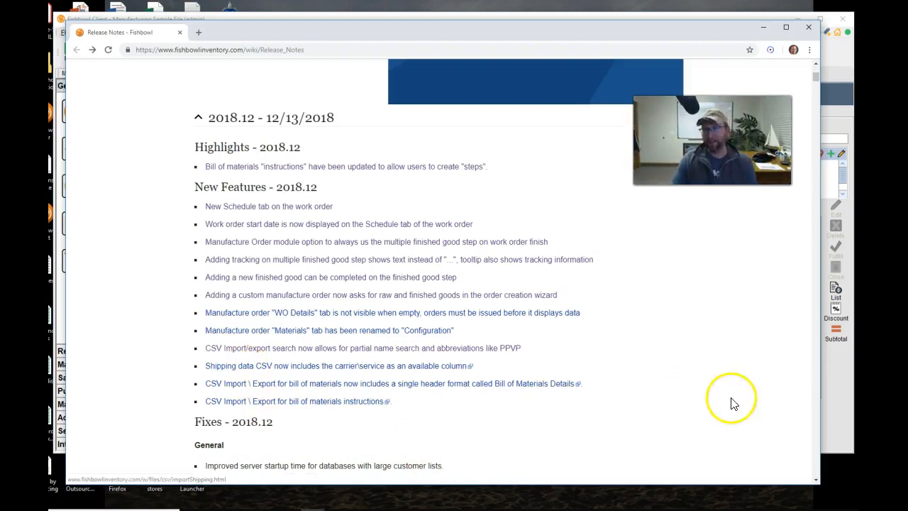
click(837, 393)
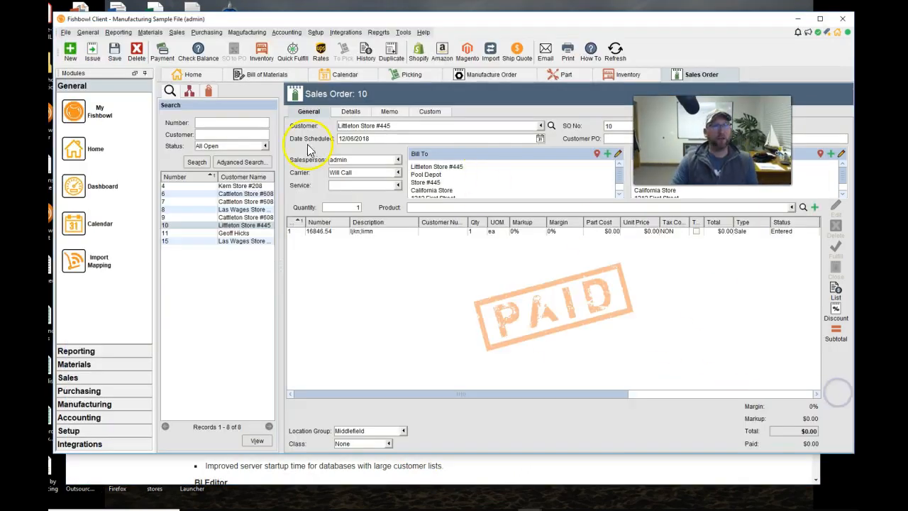
click(66, 33)
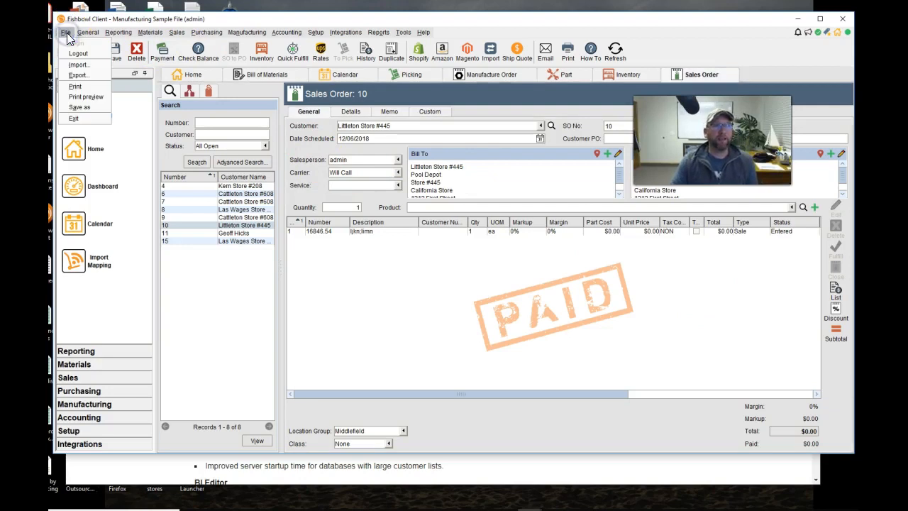
click(78, 65)
click(447, 229)
text(sh)
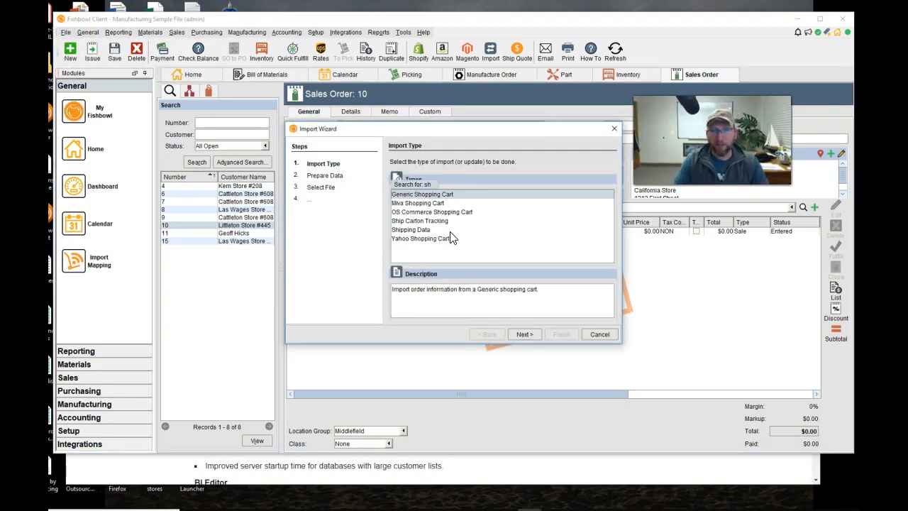
click(412, 230)
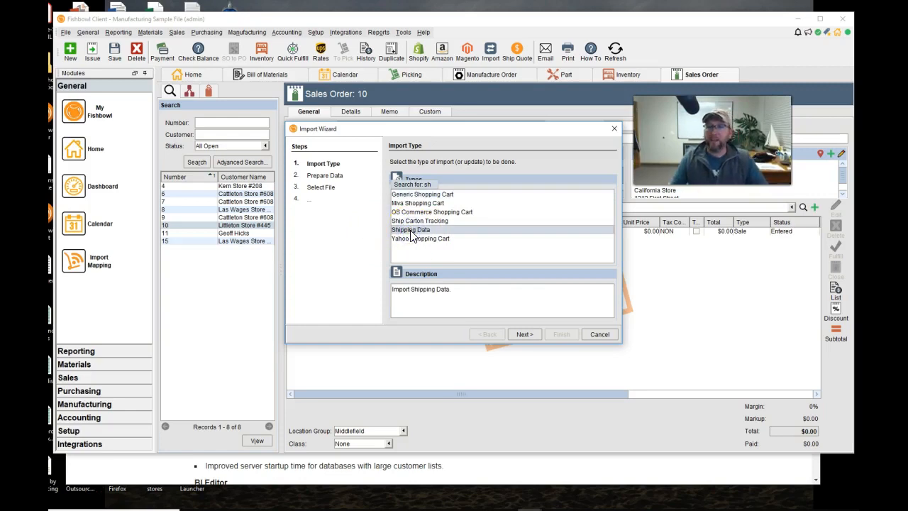
click(528, 334)
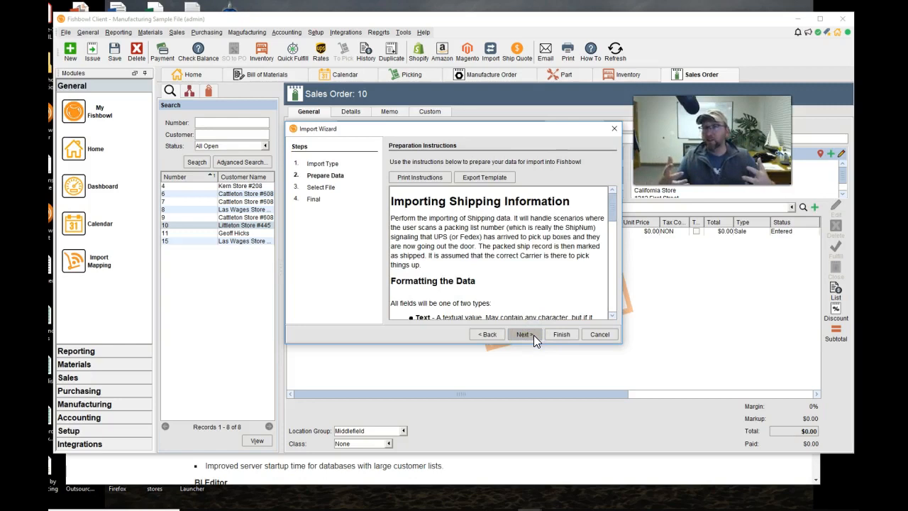
Step: Enlarge the Import Wizard, read the CSV field descriptions for importing shipping data, and cancel the wizard
drag(622, 343, 657, 436)
drag(521, 131, 377, 47)
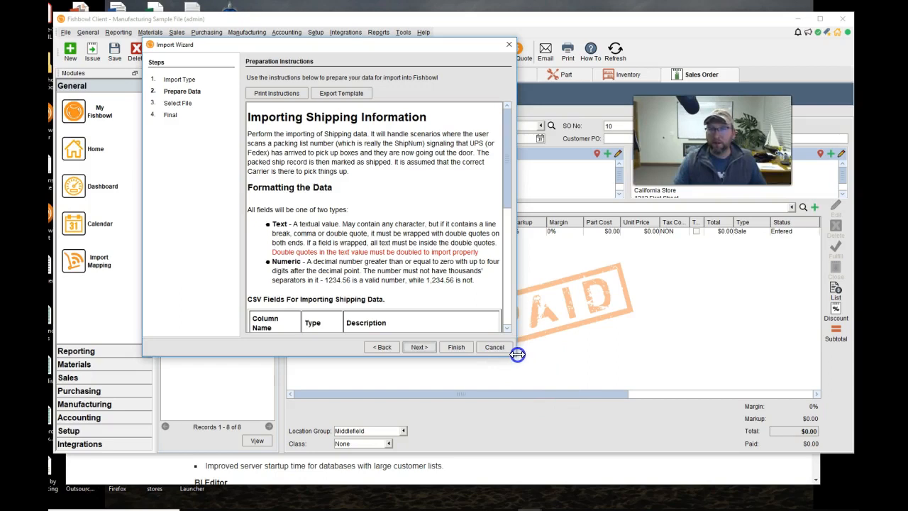
drag(516, 355, 601, 433)
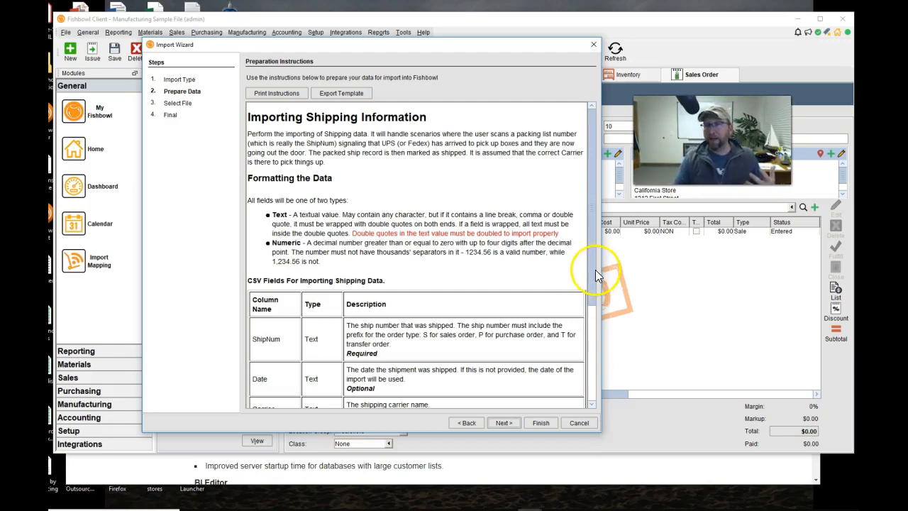
drag(593, 266, 593, 323)
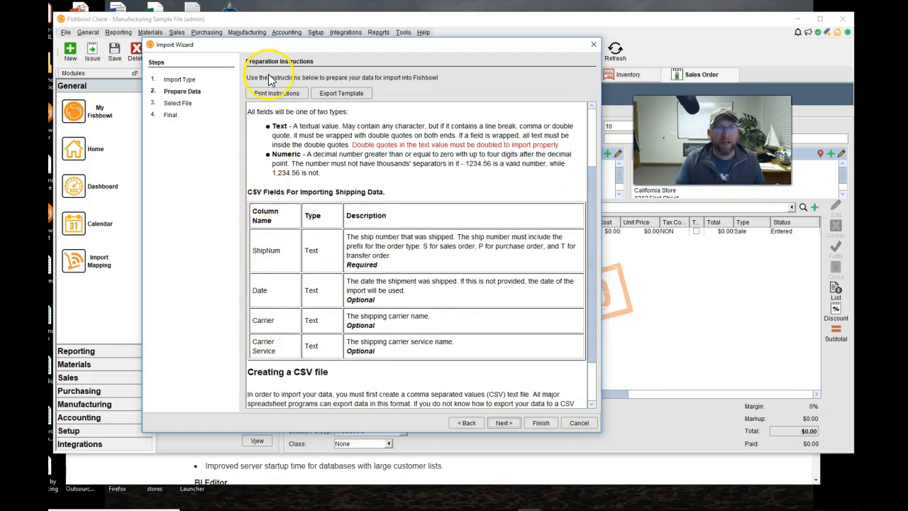
click(592, 183)
drag(588, 183, 594, 115)
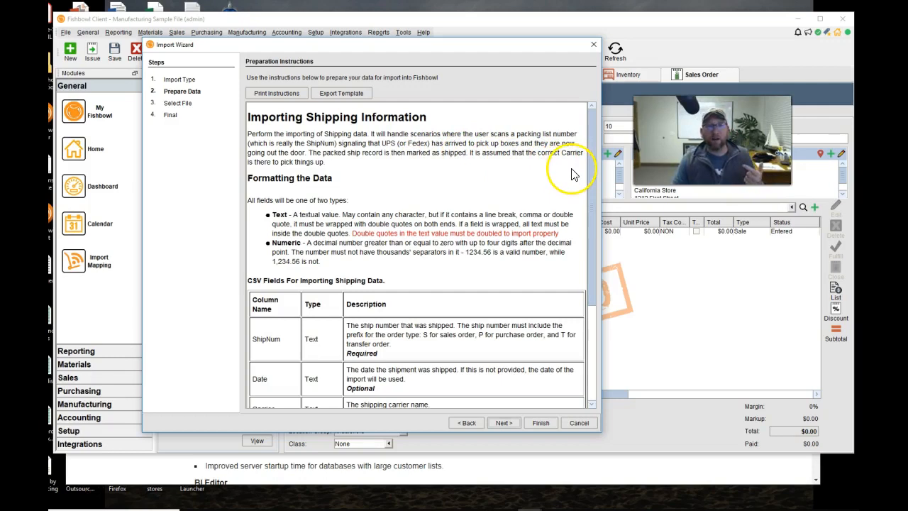
drag(589, 178, 581, 226)
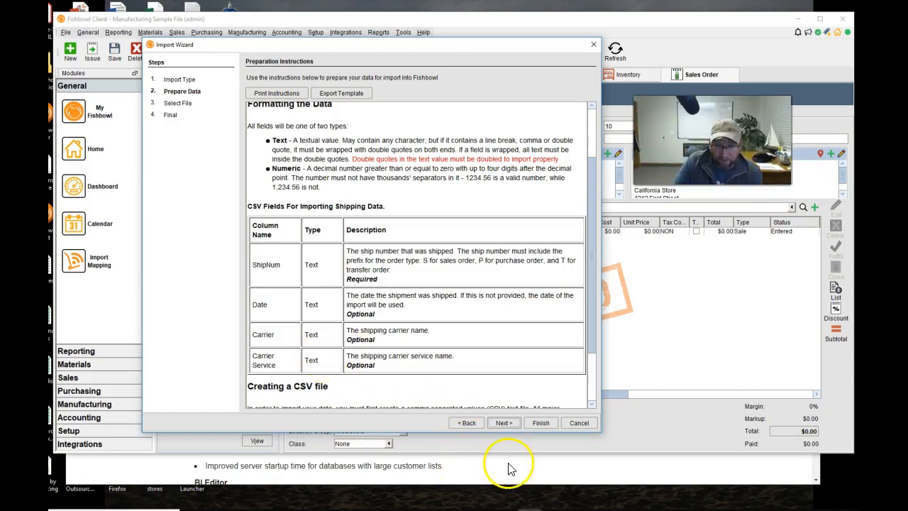
click(580, 424)
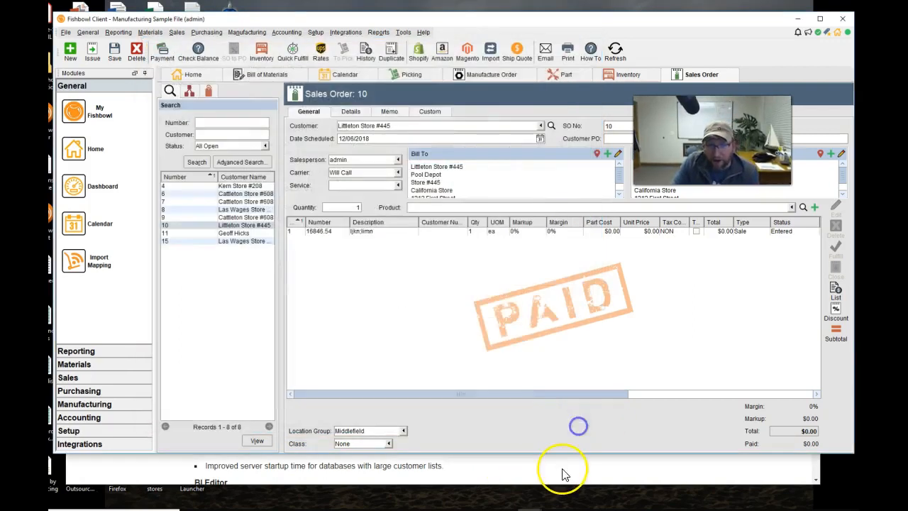
Step: Return to the release notes in the browser and check the note on the single-header Bill of Materials Details CSV format
click(560, 468)
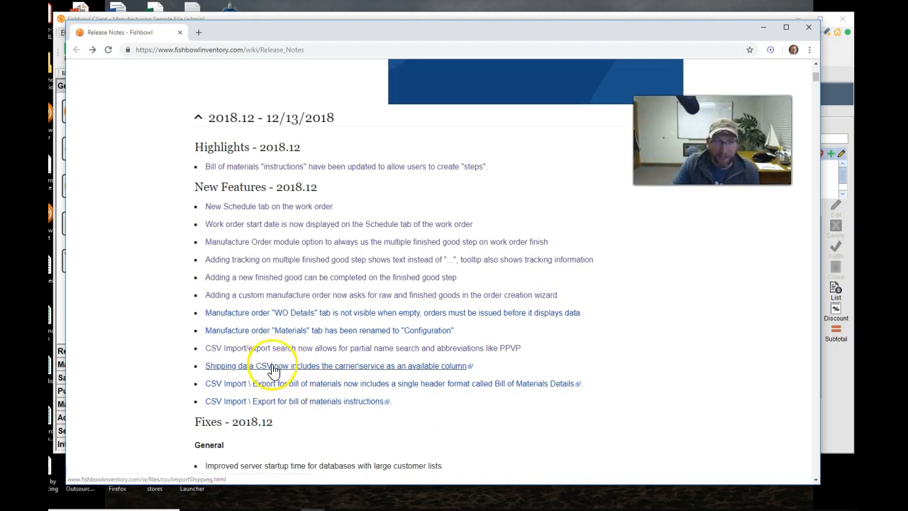
click(277, 390)
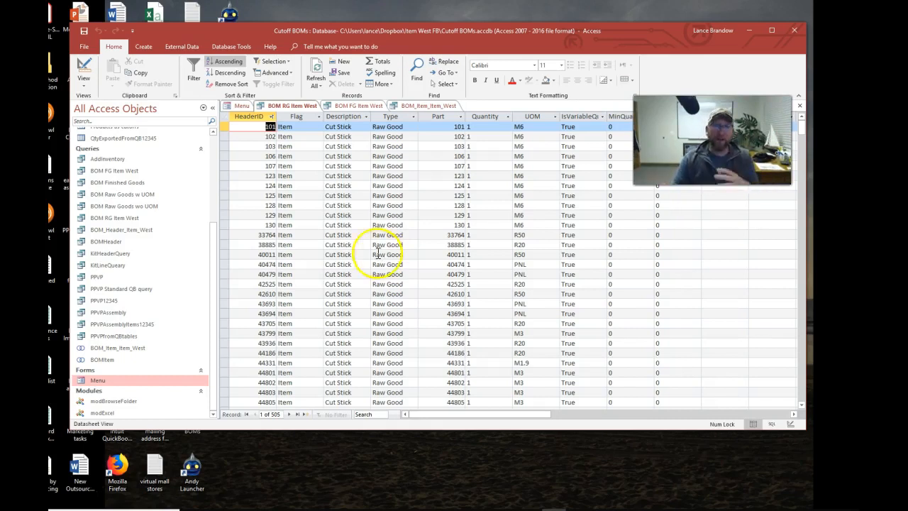
Step: Compare the BOM RG Item West, BOM FG Item West and BOM_Item_Item_West queries in Access, and open BOM_Header_Item_West
click(354, 106)
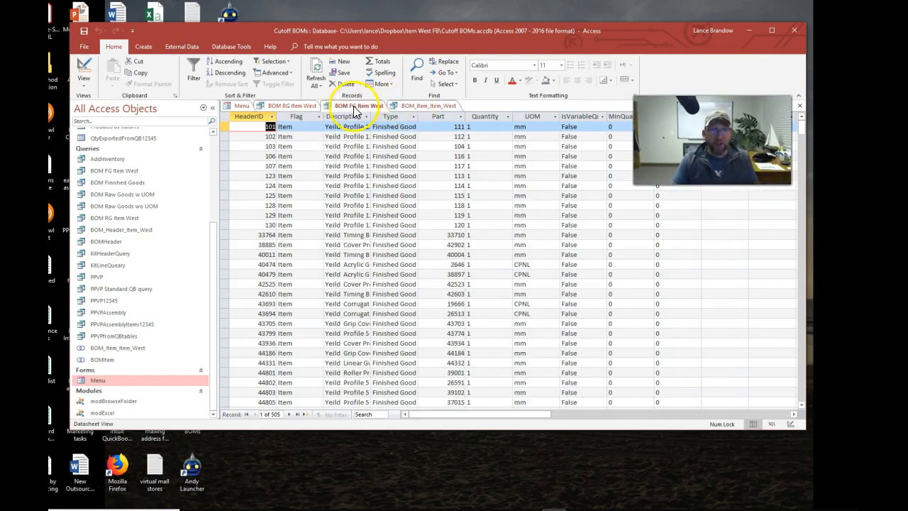
click(288, 106)
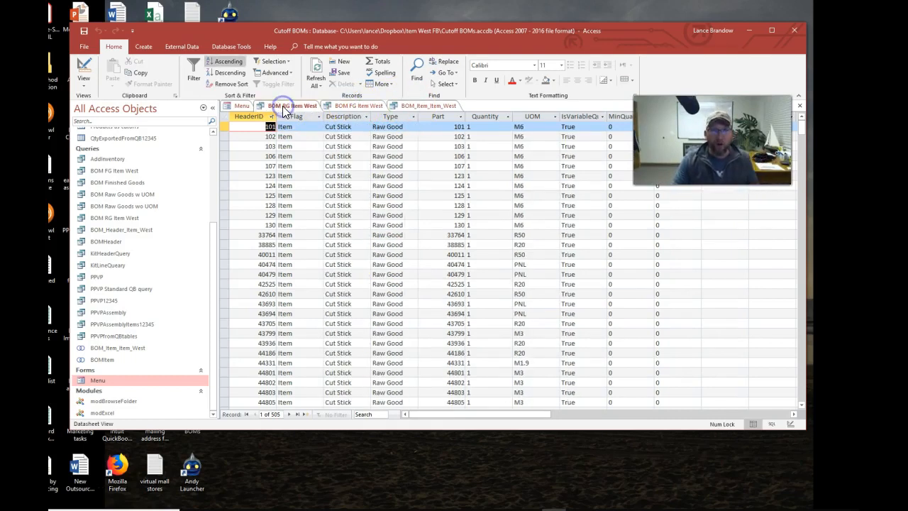
click(418, 110)
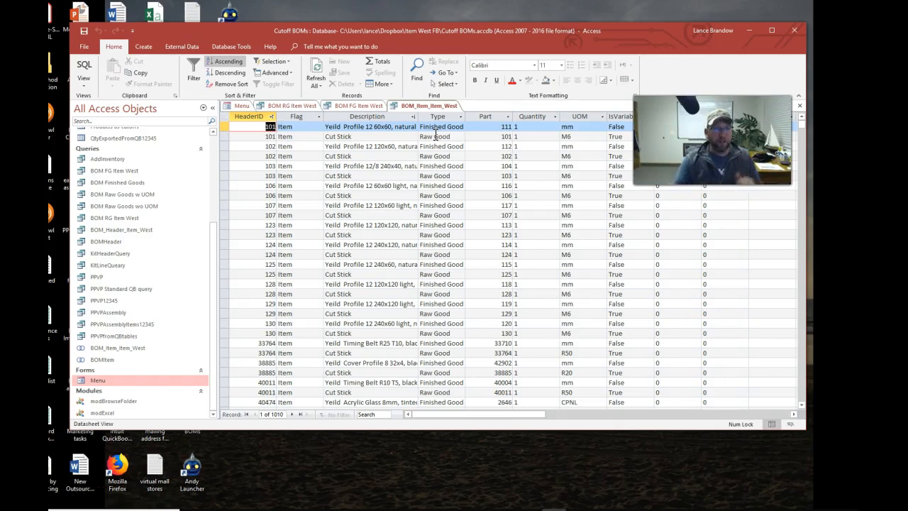
drag(218, 296, 216, 273)
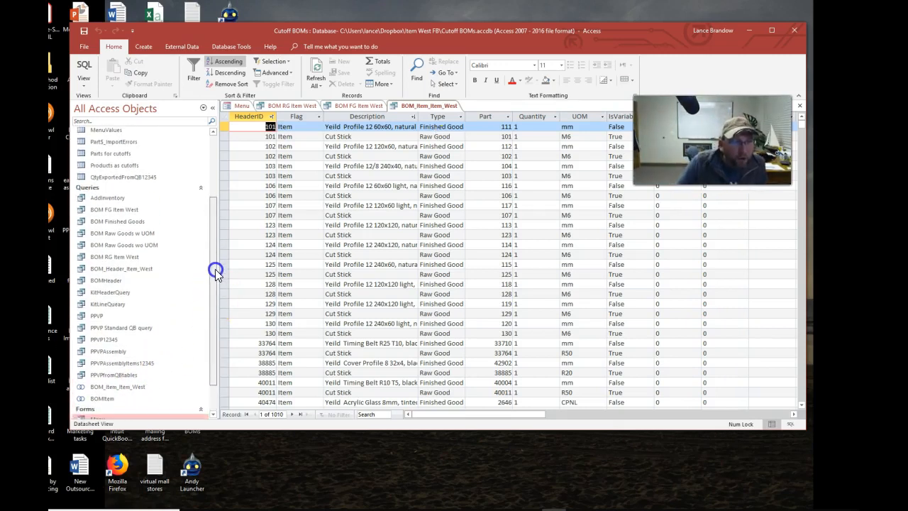
double_click(127, 269)
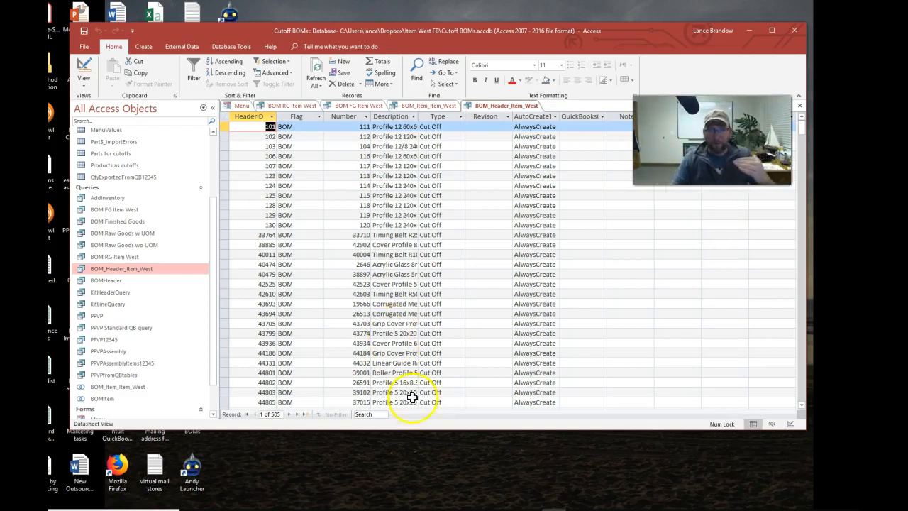
Step: Switch to the Fishbowl Client and read the field descriptions in the Bill Of Materials import's preparation instructions
click(531, 509)
click(507, 485)
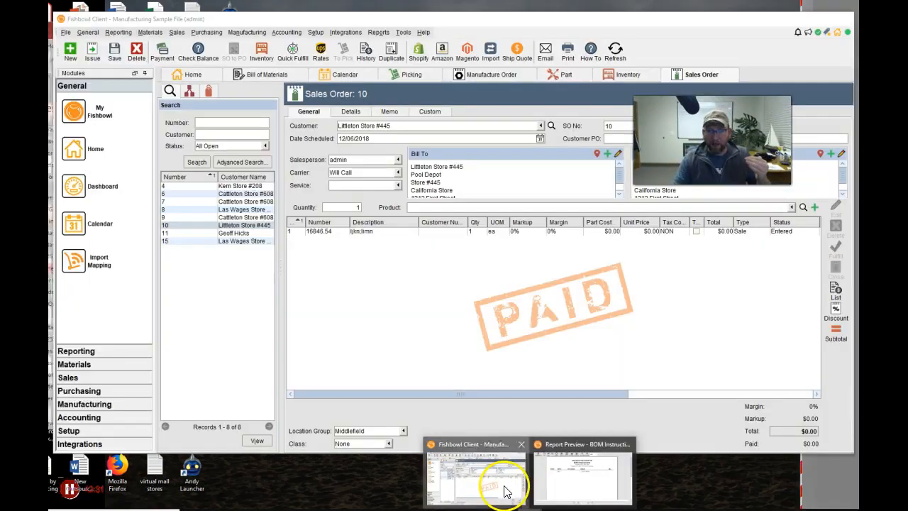
click(67, 33)
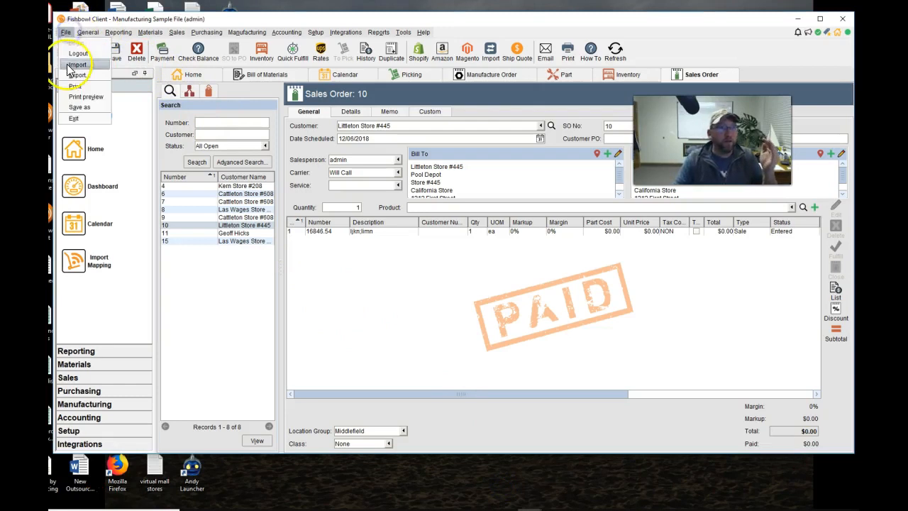
click(78, 65)
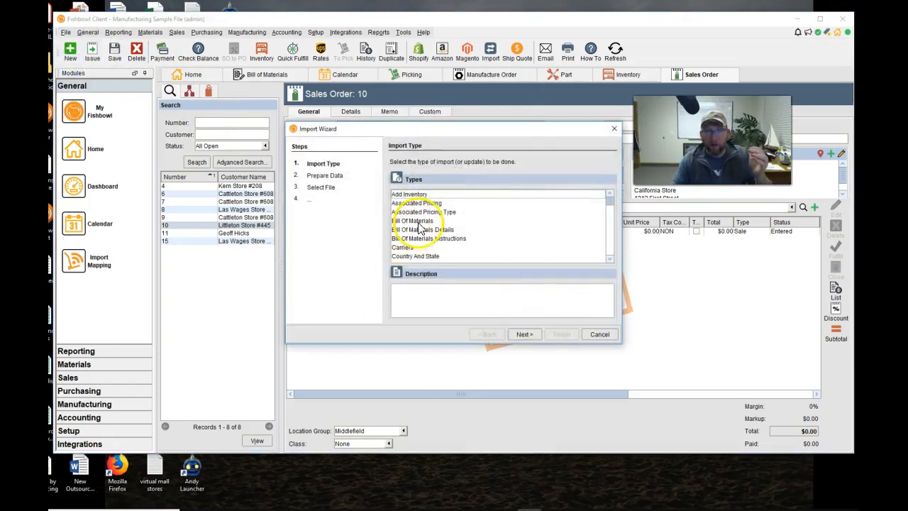
double_click(415, 221)
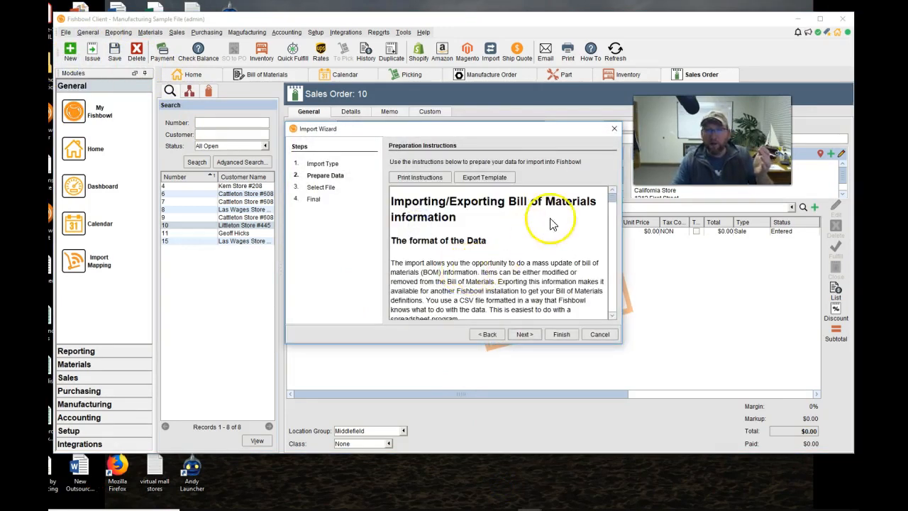
click(610, 228)
drag(609, 227, 607, 223)
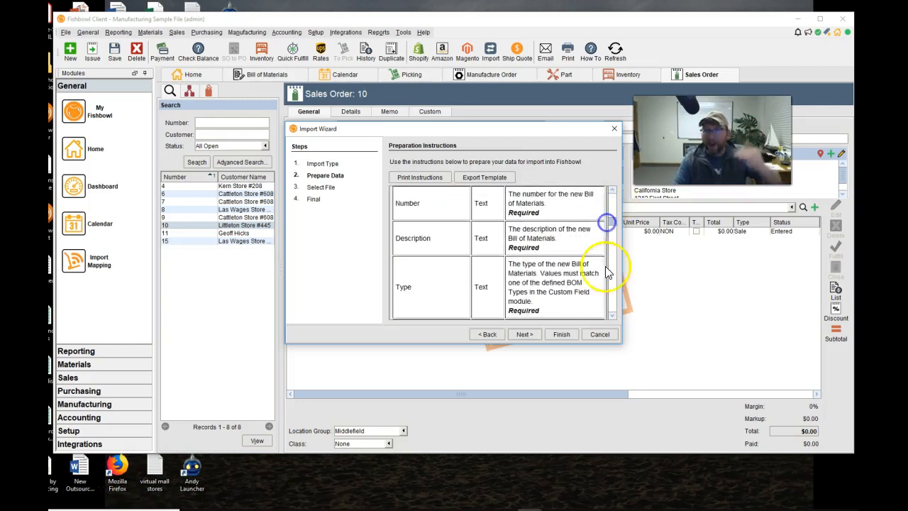
Step: Return to the Access Menu form and choose BOM_Header_Item_West for the header rows and BOM_Item_Item_West for the line item rows
click(465, 500)
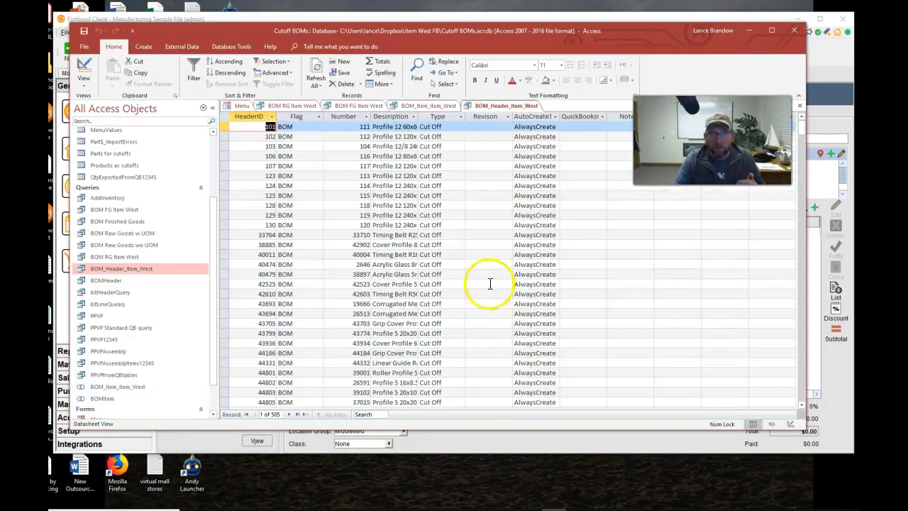
click(242, 107)
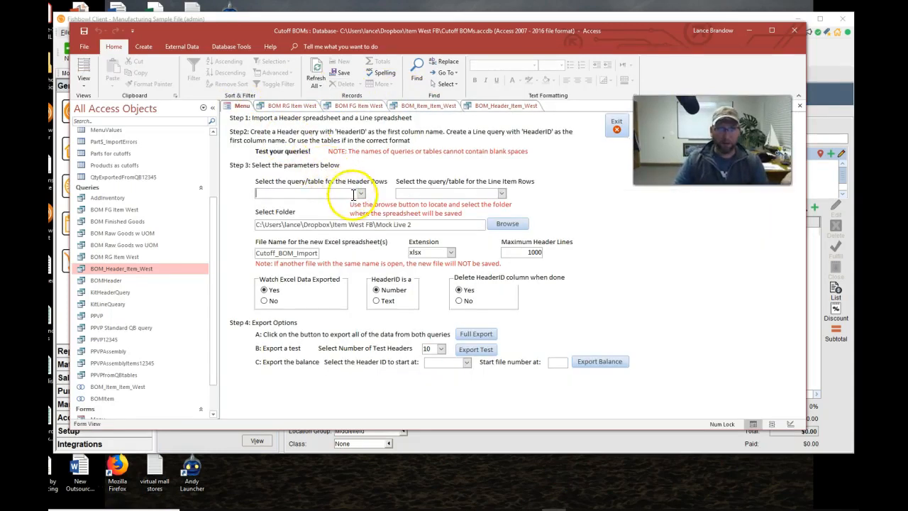
click(361, 194)
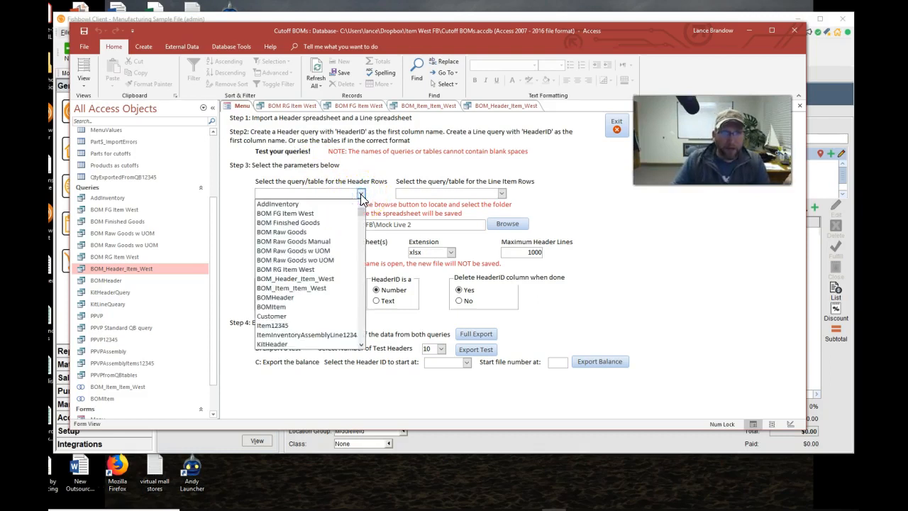
click(291, 301)
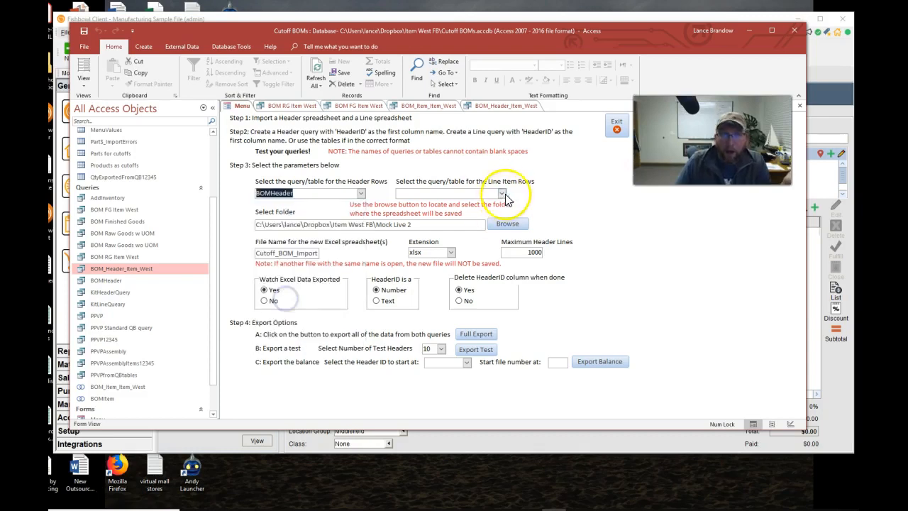
click(362, 197)
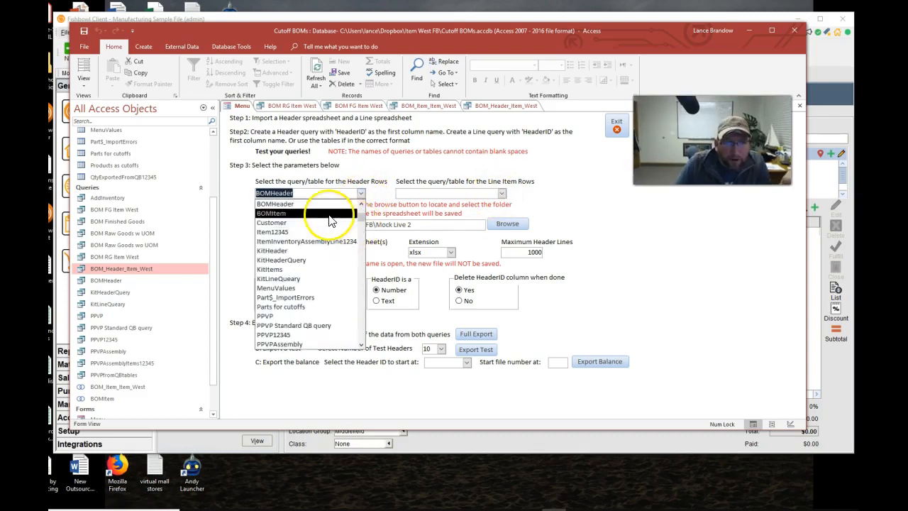
mouse_move(362, 218)
mouse_down()
mouse_move(365, 211)
mouse_move(361, 230)
mouse_up()
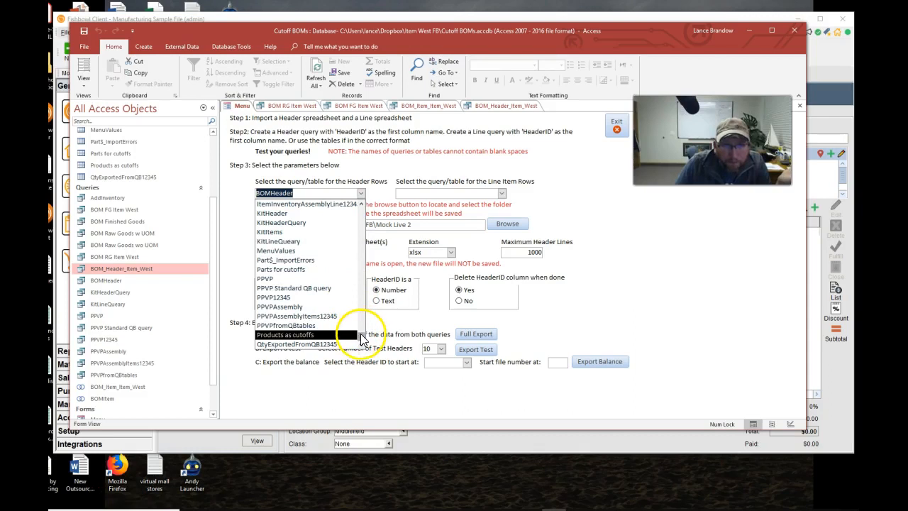
drag(362, 334, 367, 224)
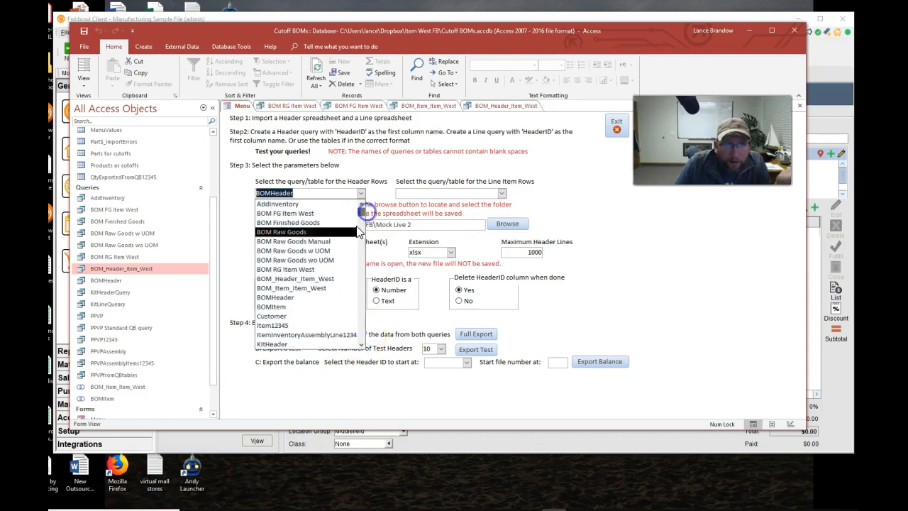
click(331, 278)
click(501, 193)
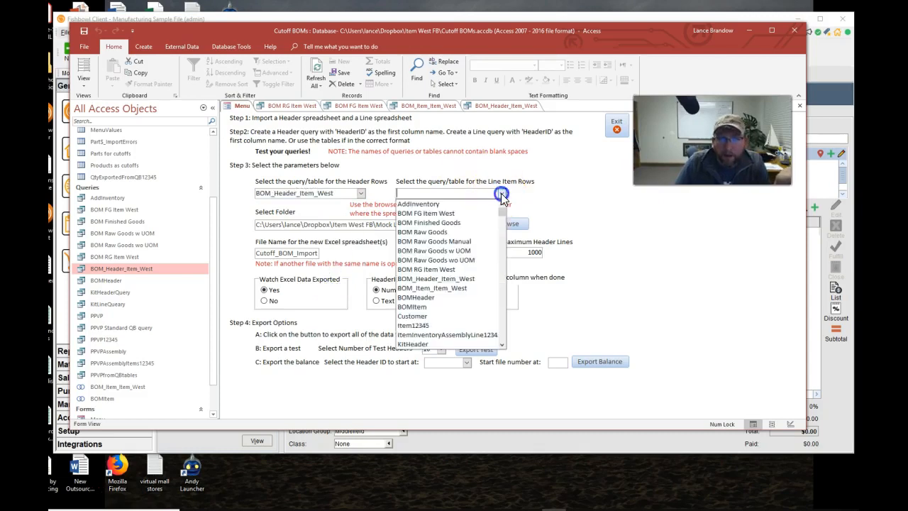
click(463, 289)
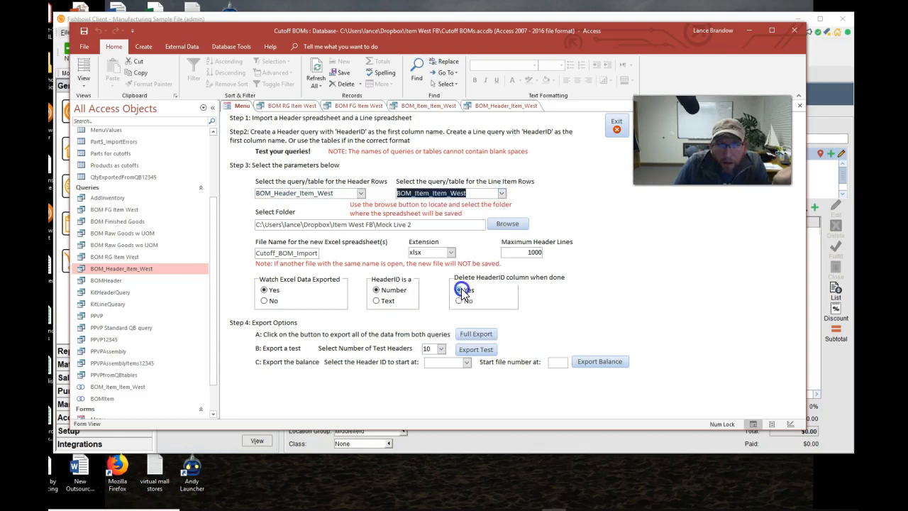
Step: Set the export folder to Desktop and set deletion of the HeaderID column when done to No
click(507, 224)
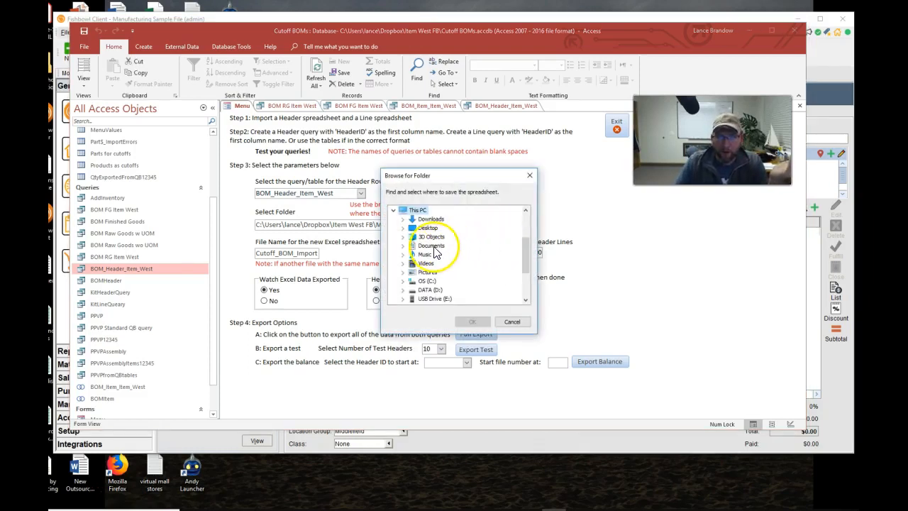
drag(526, 259, 525, 181)
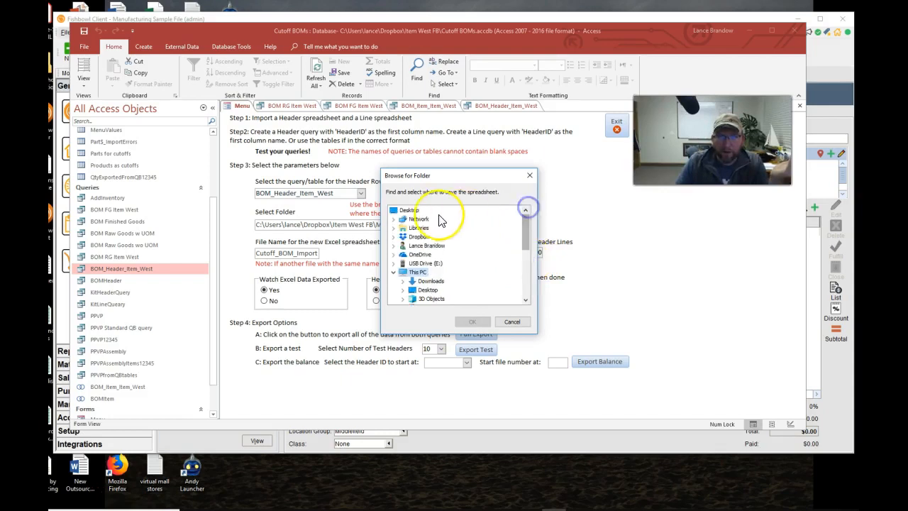
click(410, 211)
click(477, 323)
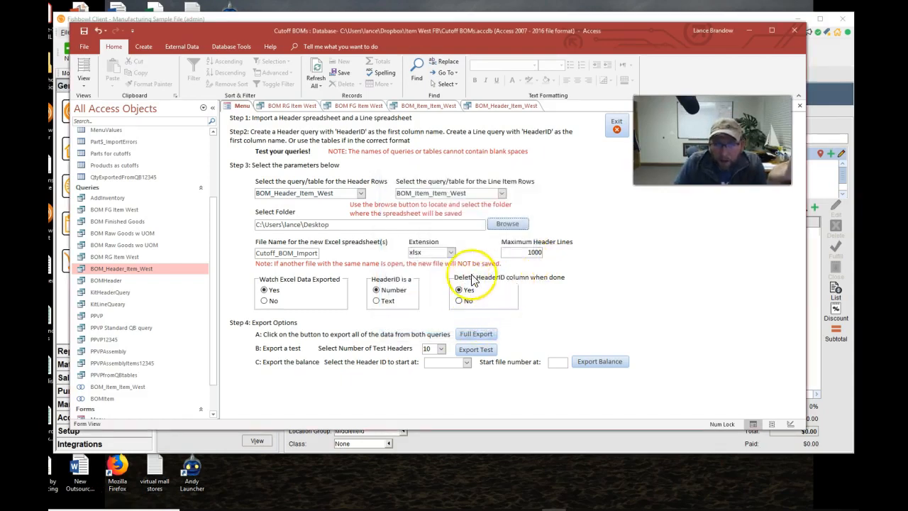
click(461, 300)
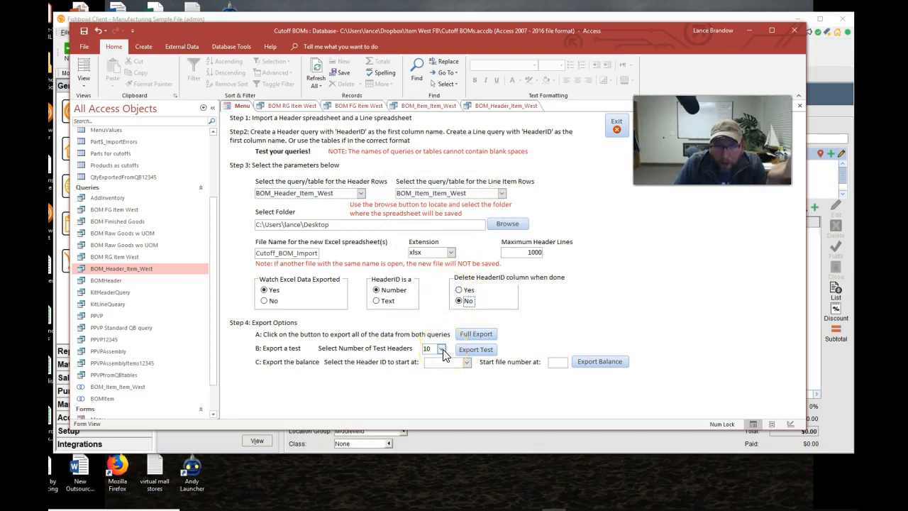
Step: Run the full export of both queries and bring the resulting Cutoff_BOM_Import workbook forward in Excel
click(474, 335)
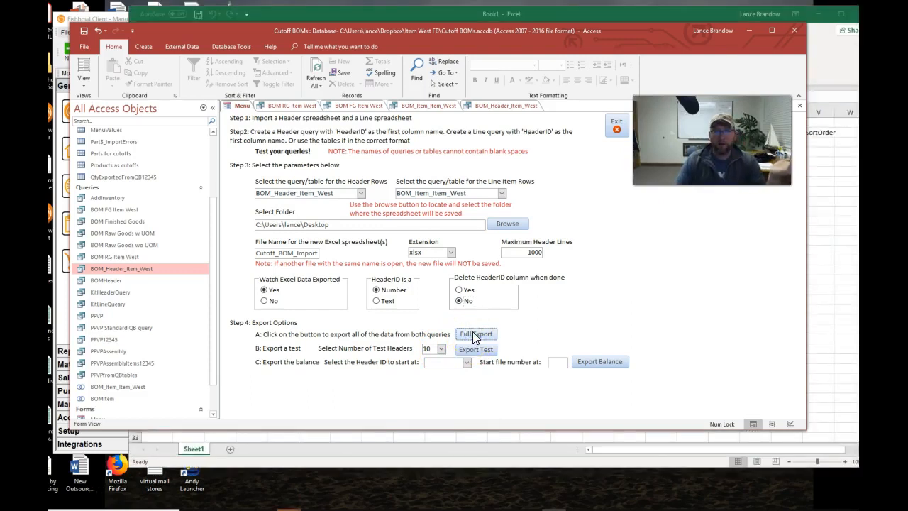
click(531, 21)
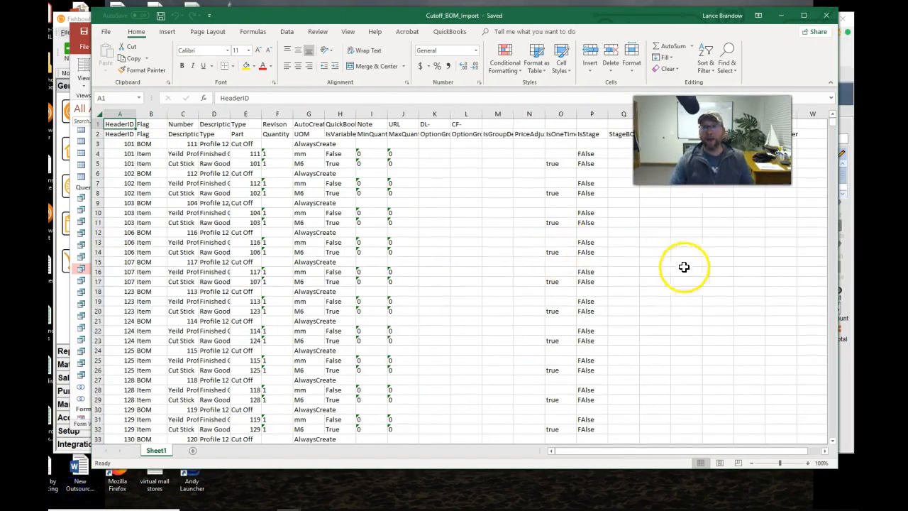
click(833, 120)
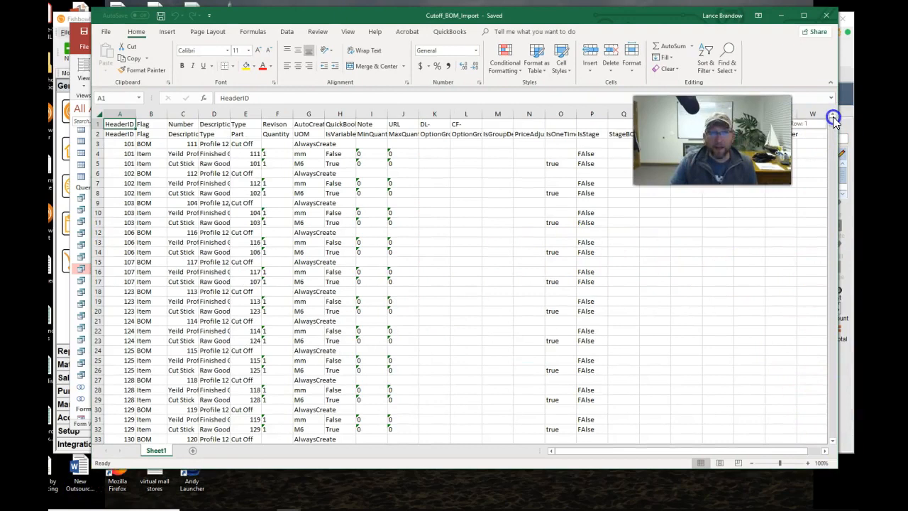
Step: Delete the HeaderID column from the Cutoff_BOM_Import sheet
click(117, 112)
right_click(117, 116)
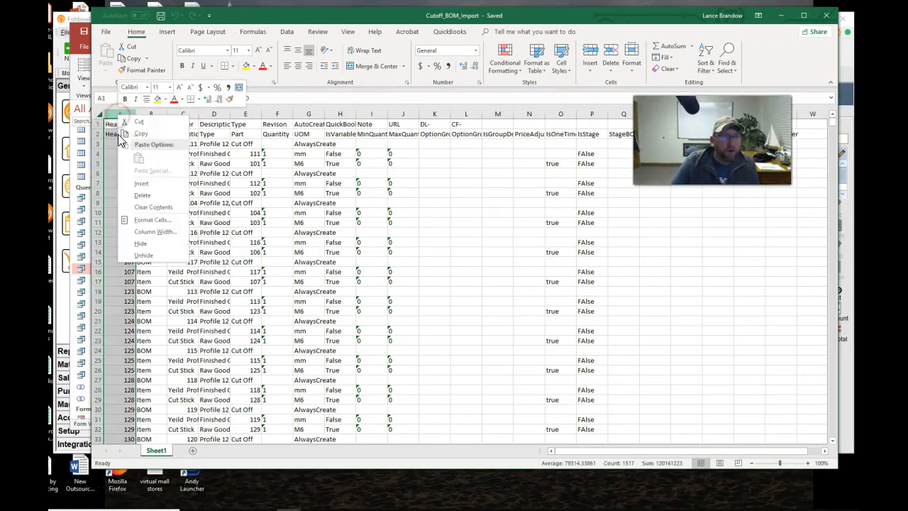
click(142, 196)
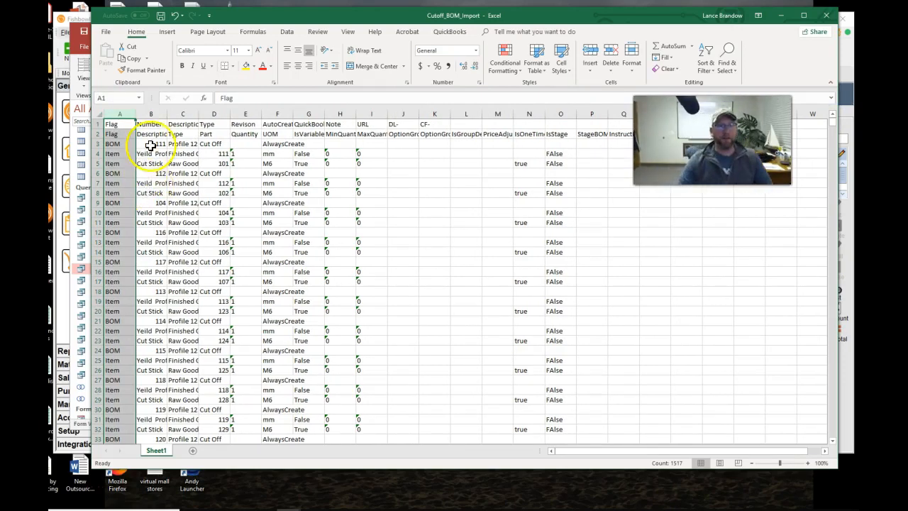
click(238, 181)
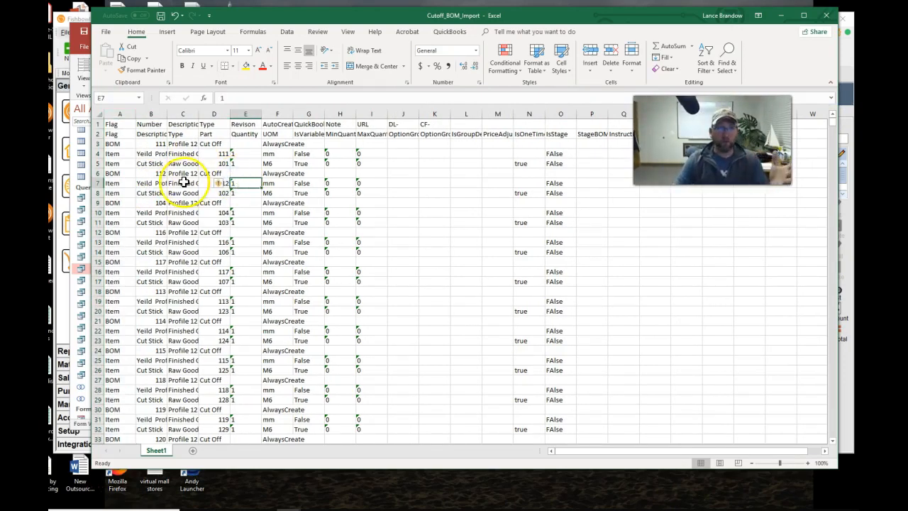
Step: Examine the two header rows, the first BOM row and its Item rows, widening column B to read the descriptions
click(94, 123)
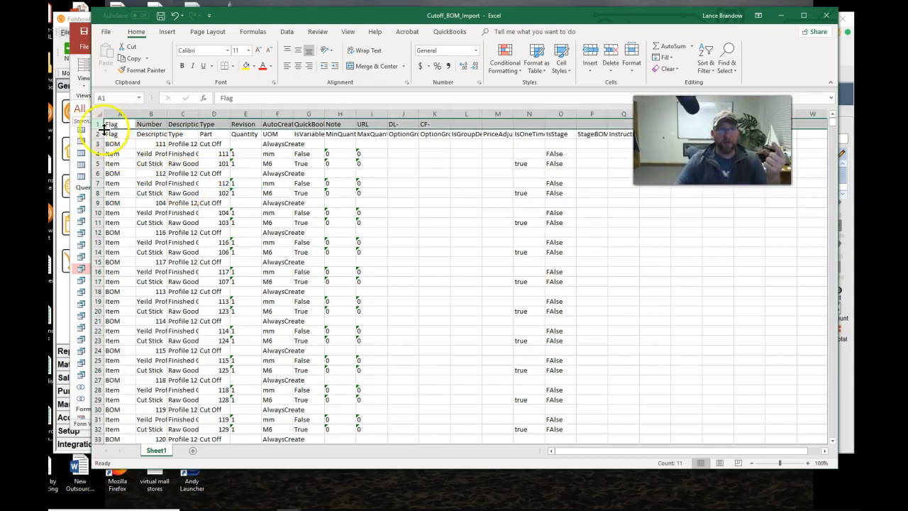
click(95, 135)
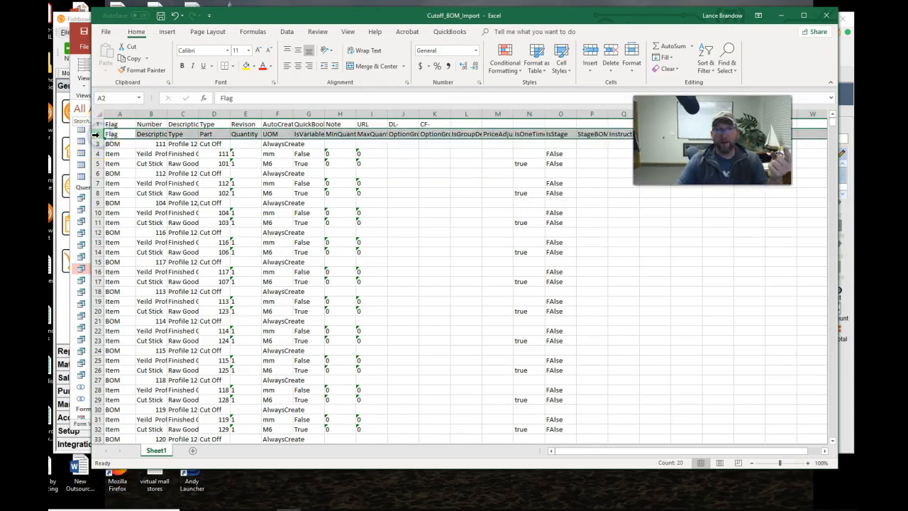
click(112, 144)
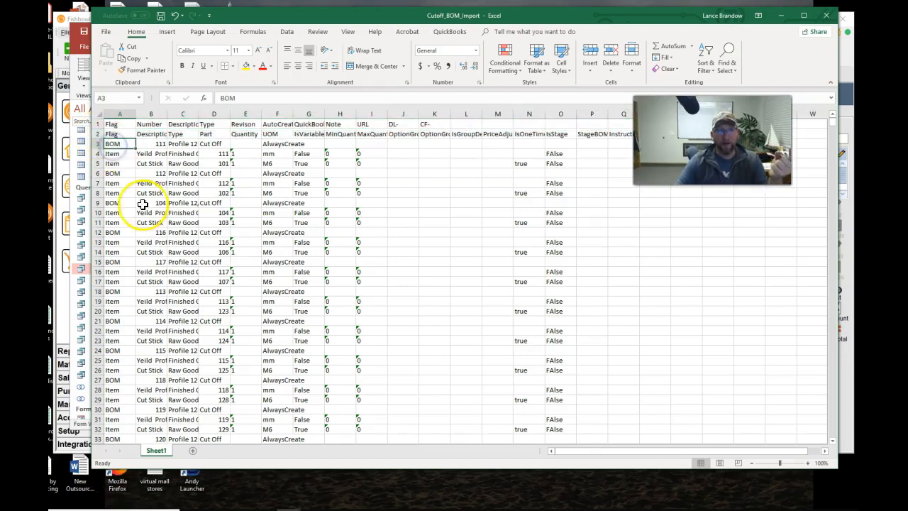
drag(124, 157, 125, 160)
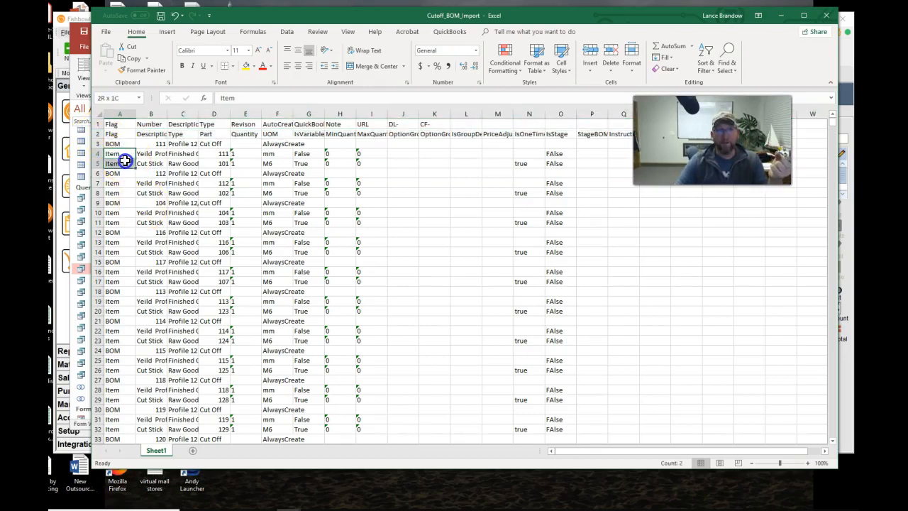
drag(168, 114, 206, 113)
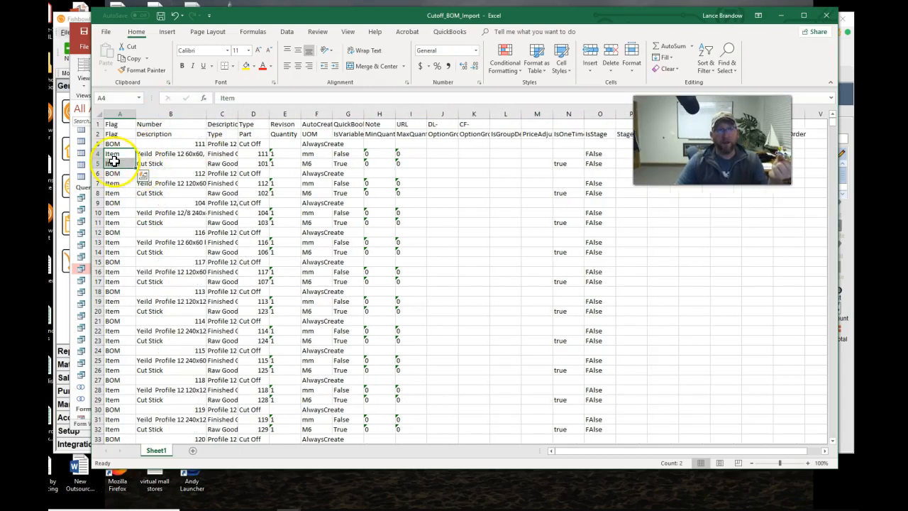
click(92, 144)
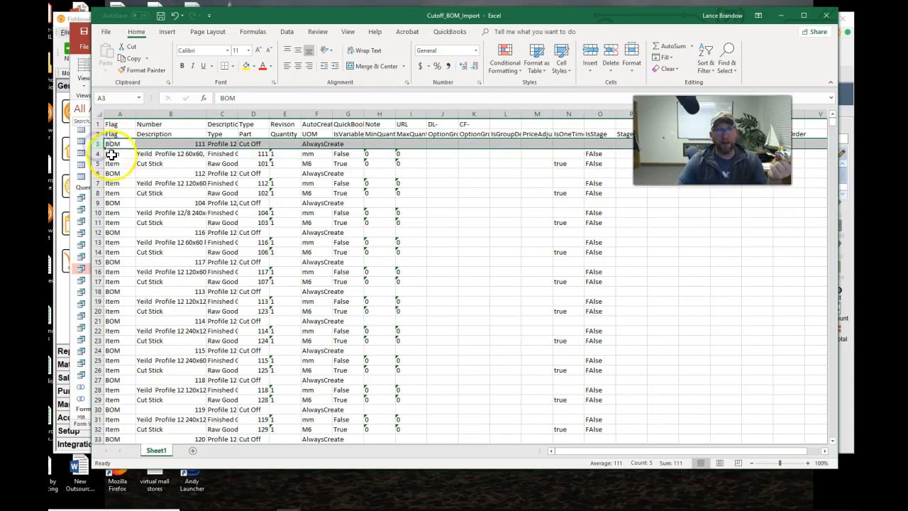
Step: Select the first header row, switch back to Fishbowl, cancel the Import Wizard and open the Bill of Materials module
click(98, 124)
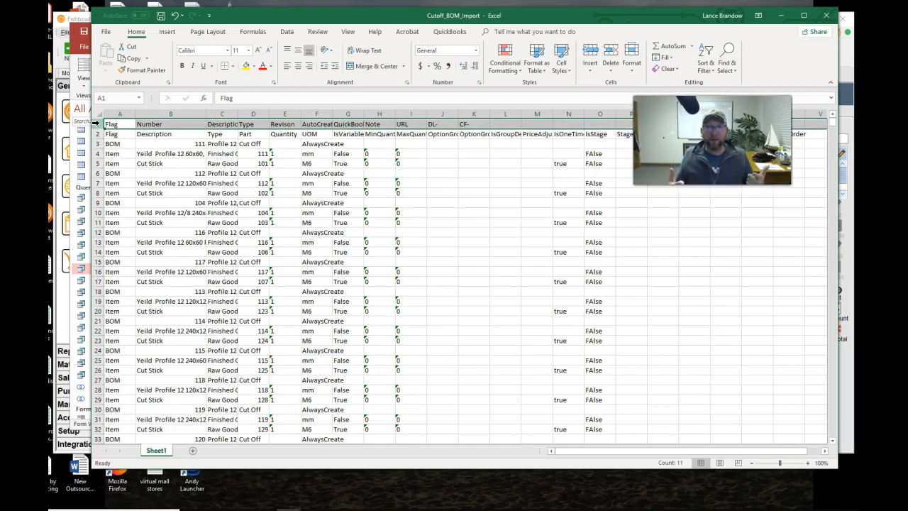
click(844, 80)
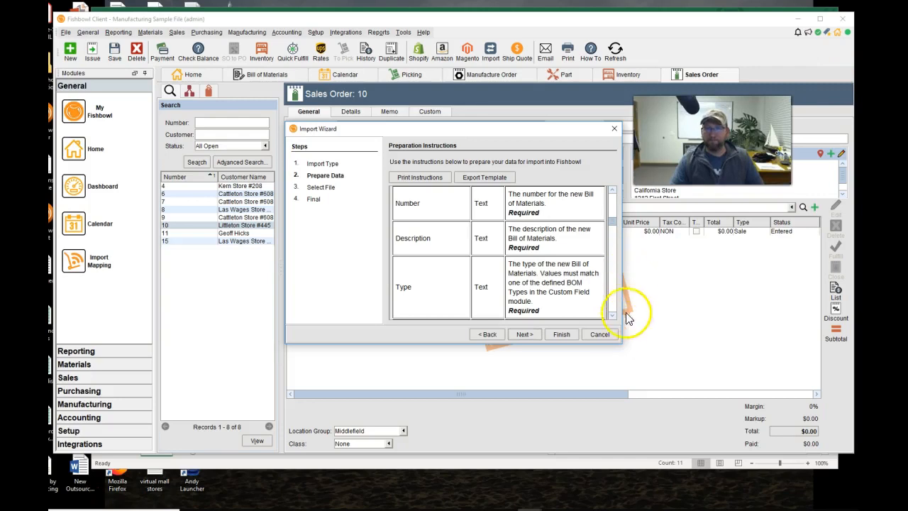
click(603, 333)
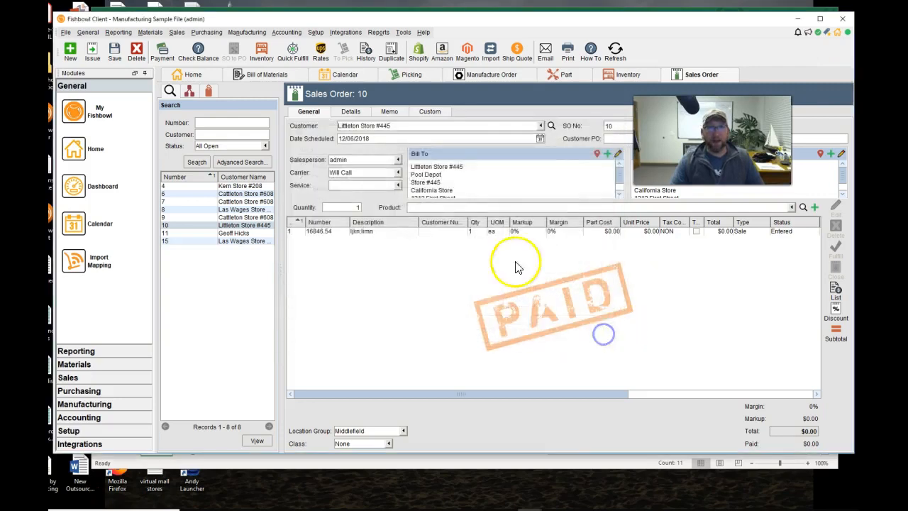
click(260, 75)
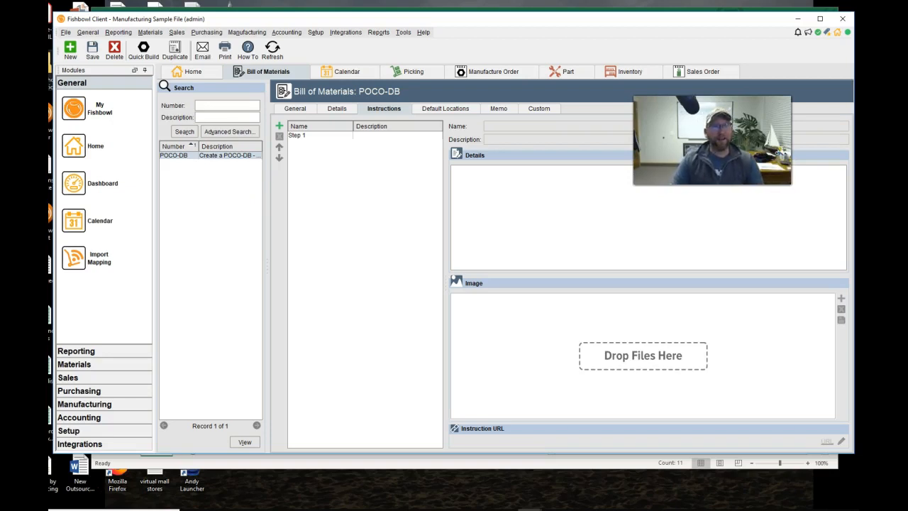
Step: Start a data export of type Bill Of Materials Instructions and continue past its preparation instructions
click(65, 32)
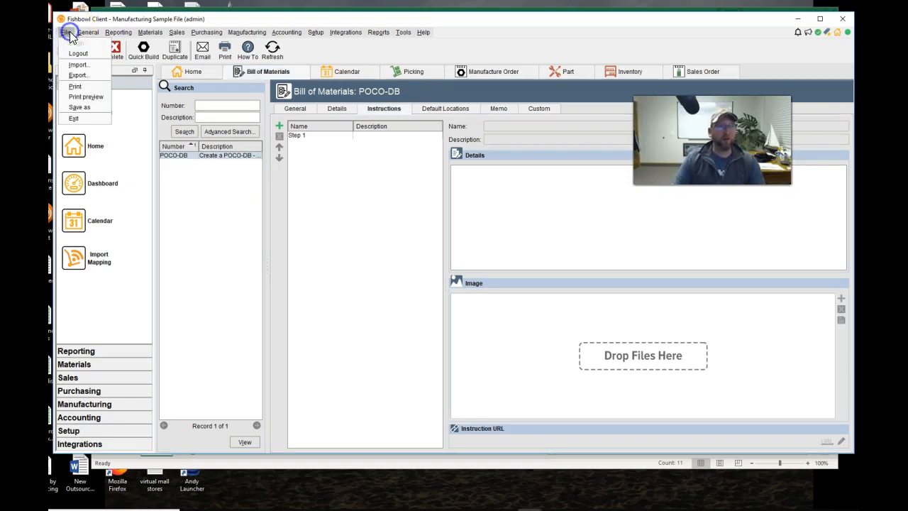
click(77, 75)
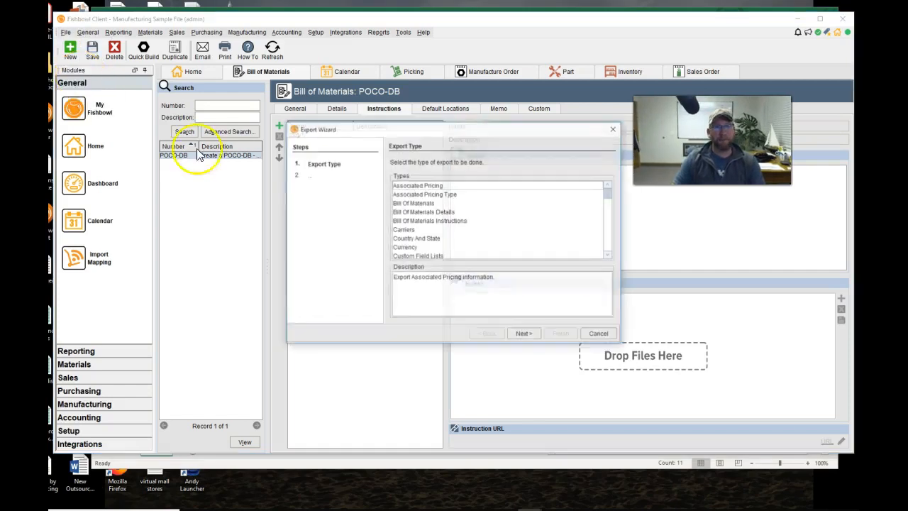
click(426, 203)
click(431, 212)
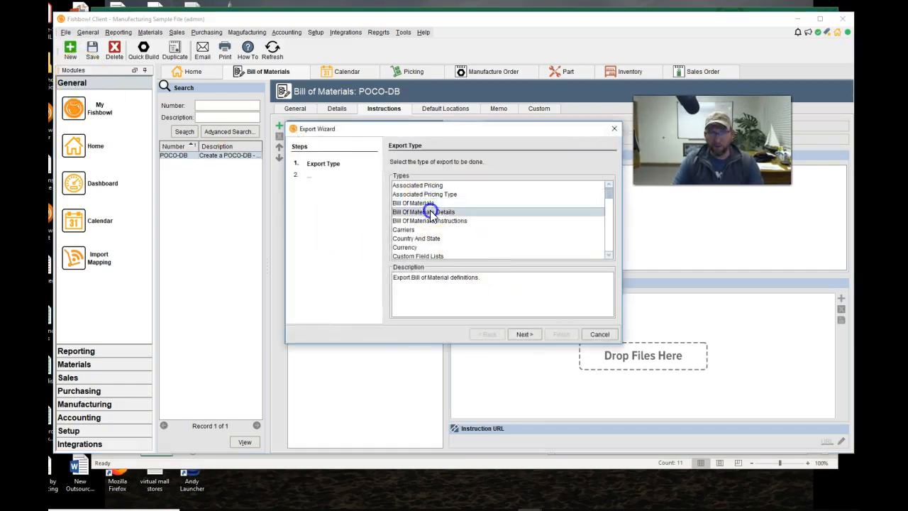
click(434, 221)
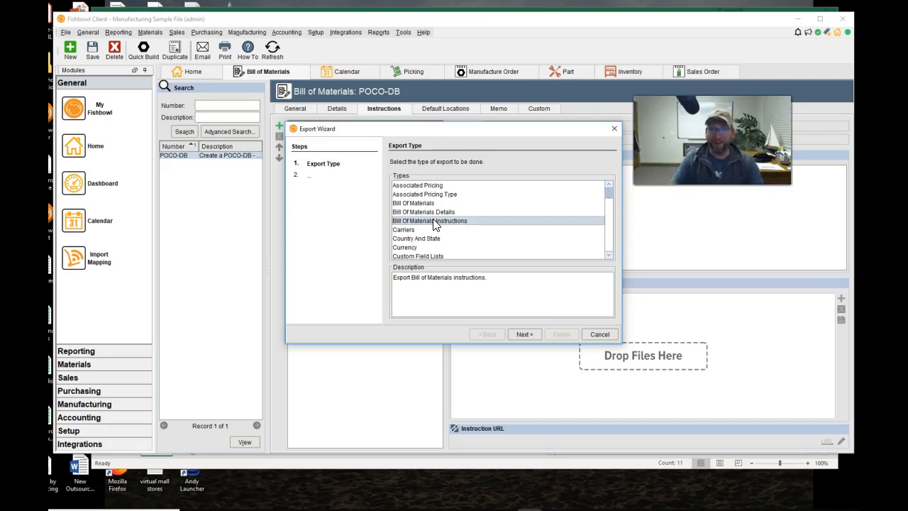
click(521, 333)
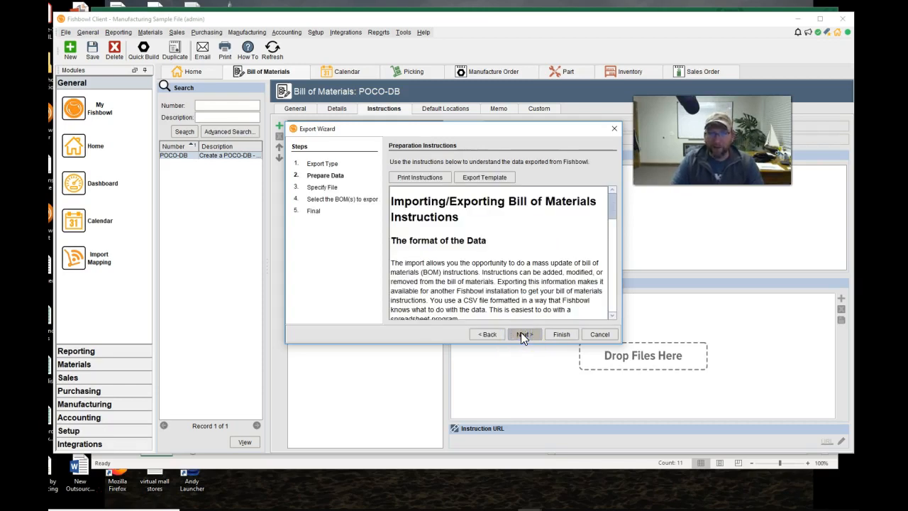
click(522, 334)
Step: Set the export file to BOMInstructions.csv in the Desktop folder
click(560, 179)
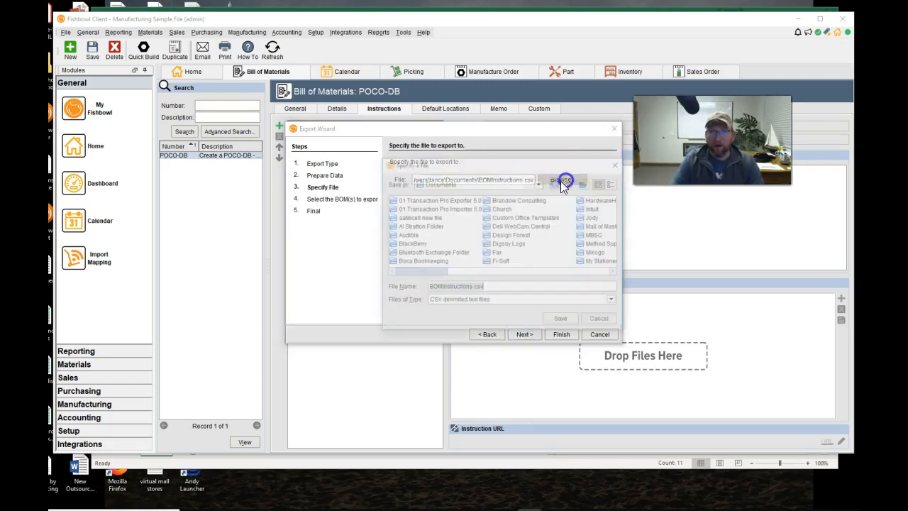
click(541, 183)
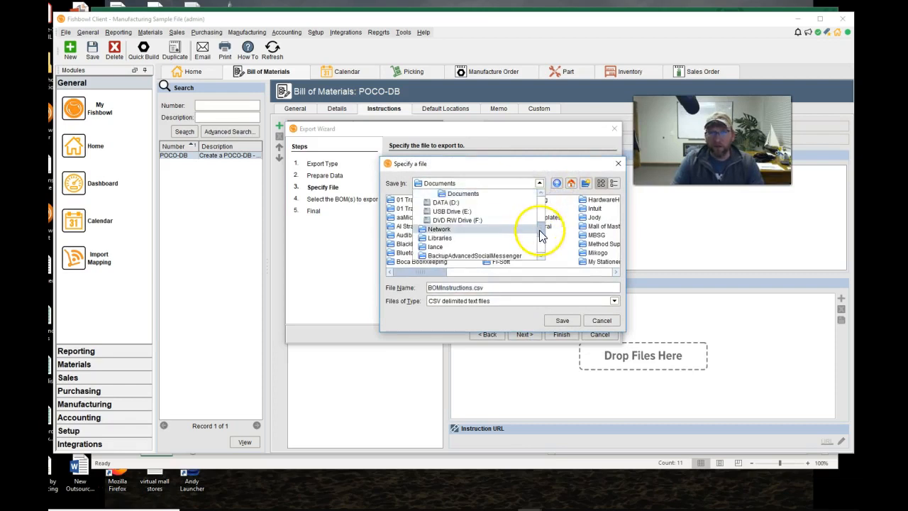
drag(539, 229, 542, 186)
click(453, 204)
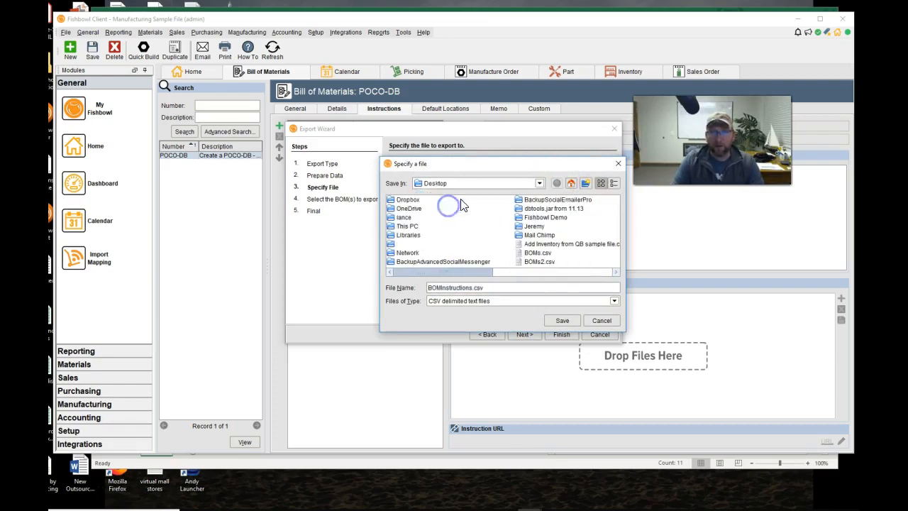
click(563, 323)
Step: Run the instructions export for all BOMs, open the resulting file in Excel and widen its first column
click(524, 334)
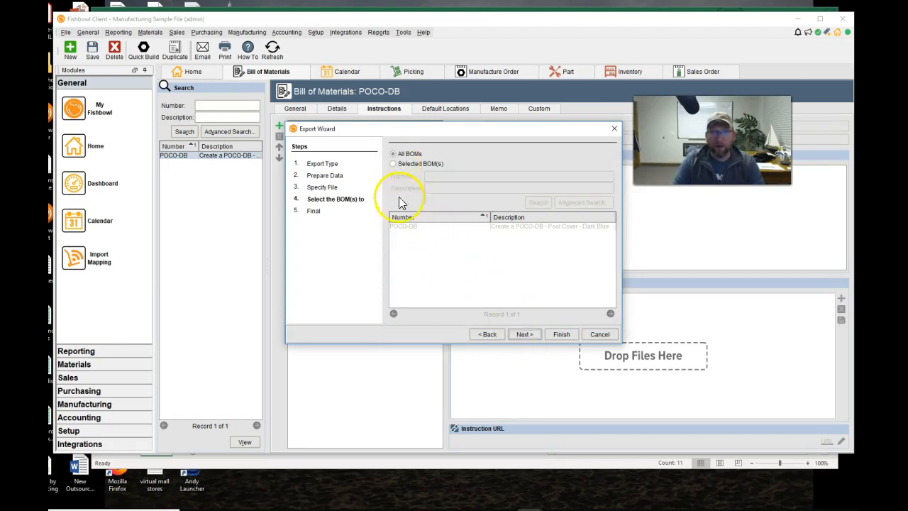
click(522, 334)
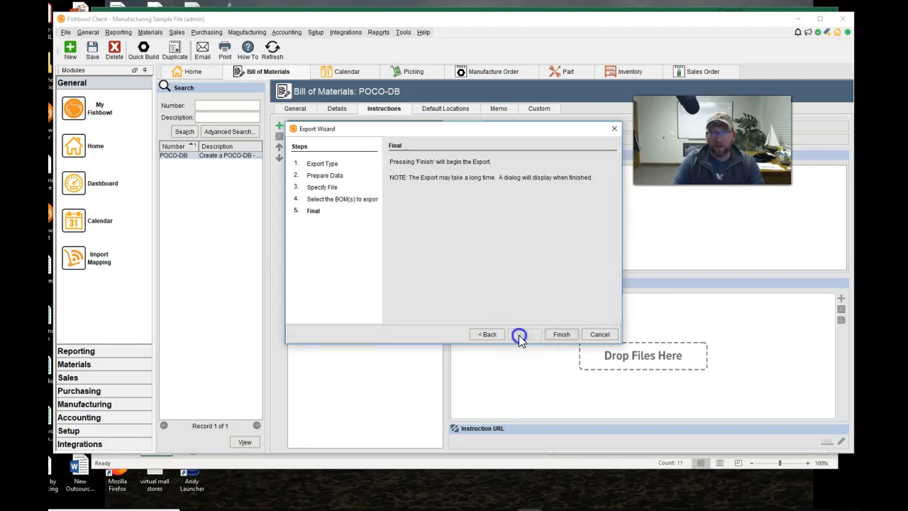
click(551, 334)
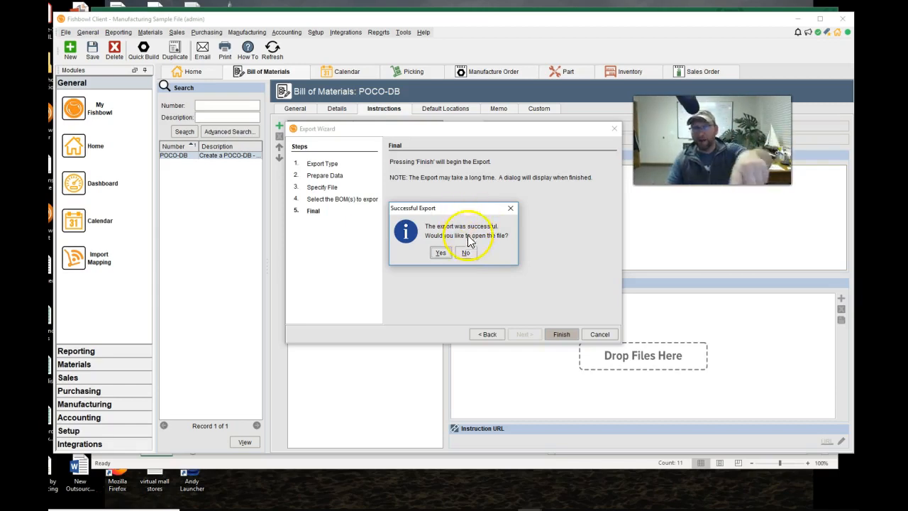
click(440, 253)
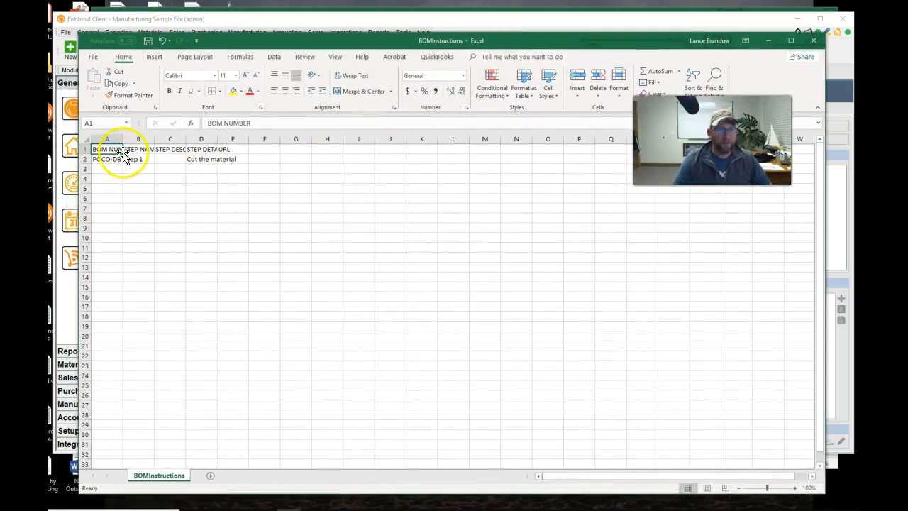
drag(124, 137, 403, 140)
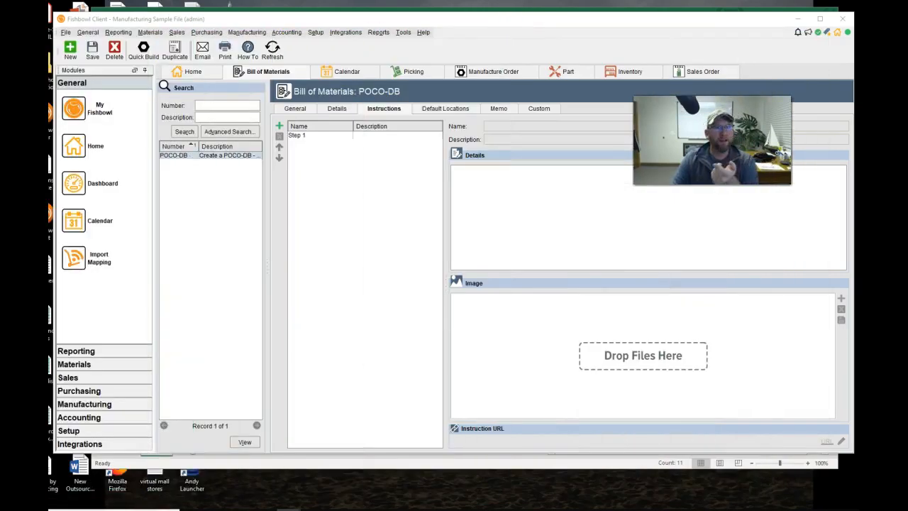
Step: Export all BOMs with the Bill Of Materials export type, keeping the default file, and decline opening the result
click(65, 32)
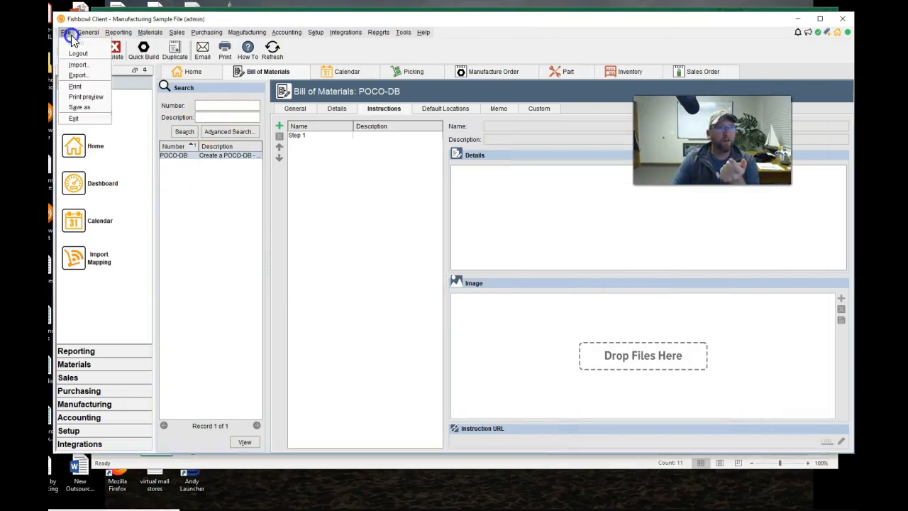
click(84, 69)
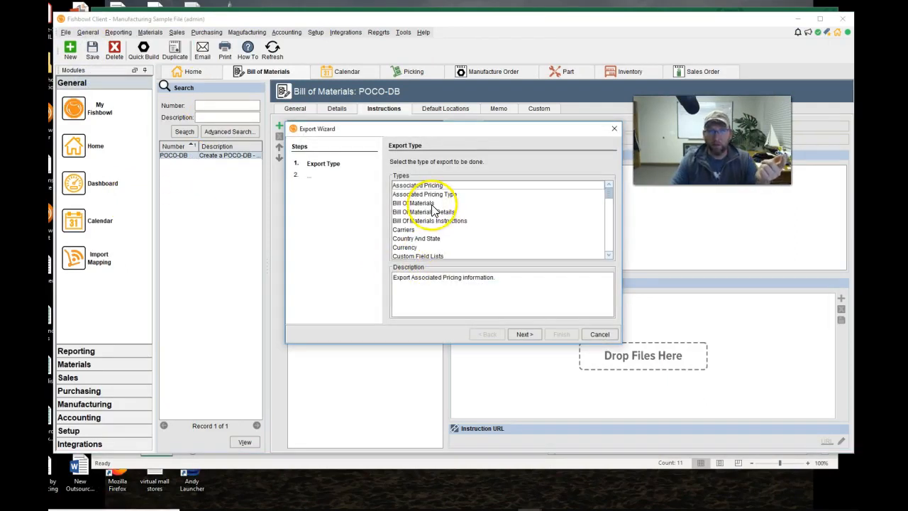
click(430, 203)
click(517, 334)
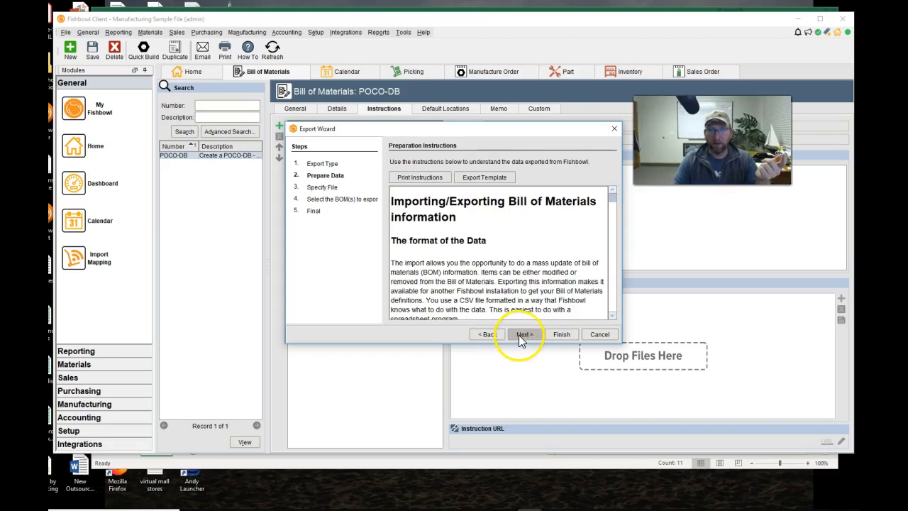
click(518, 334)
click(520, 334)
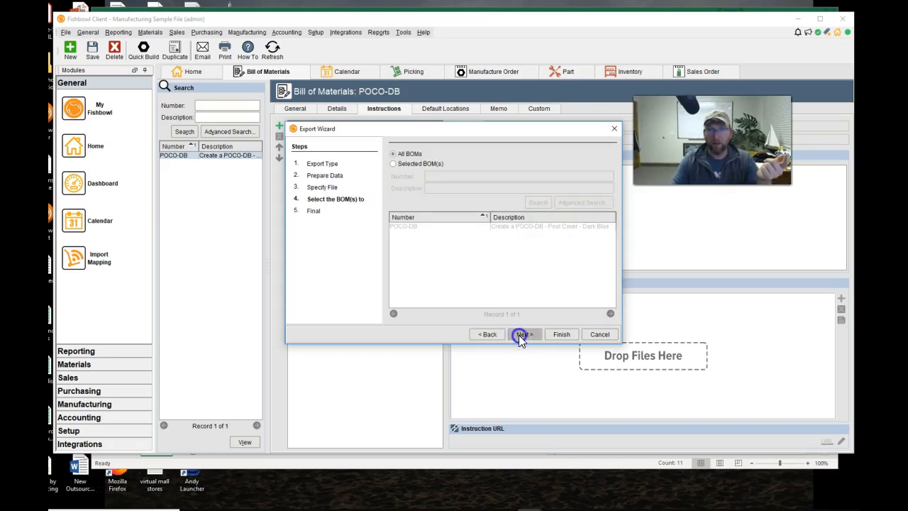
click(519, 334)
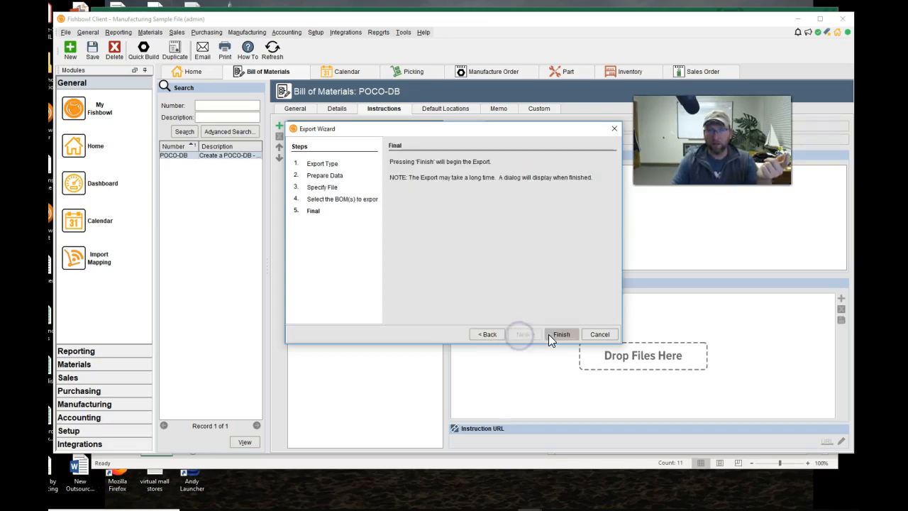
click(550, 334)
click(466, 254)
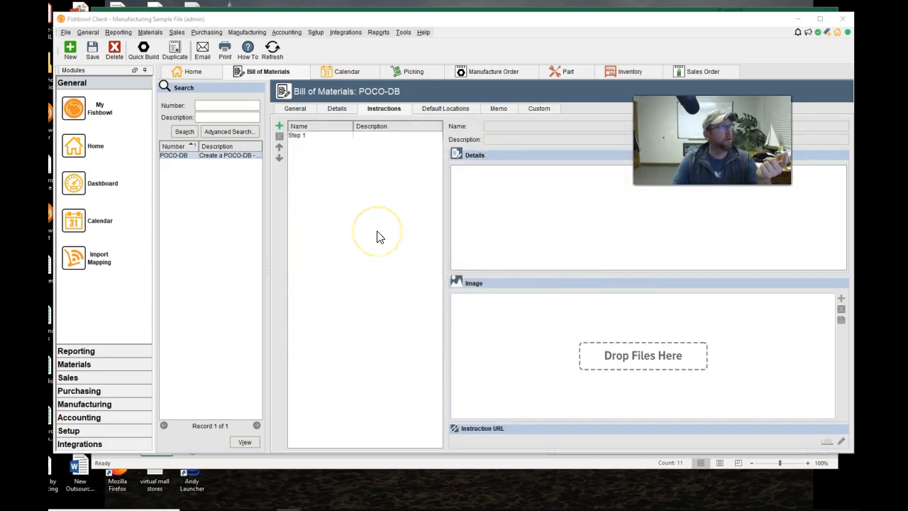
Step: View the two-header BOMs2 file in Excel and check the release note about the single-header Bill of Materials Details format
drag(50, 92, 466, 31)
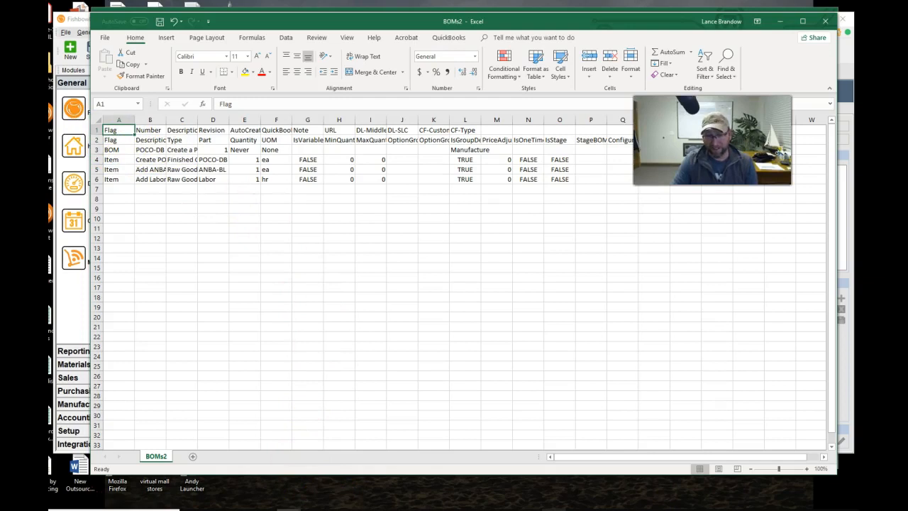
mouse_move(506, 479)
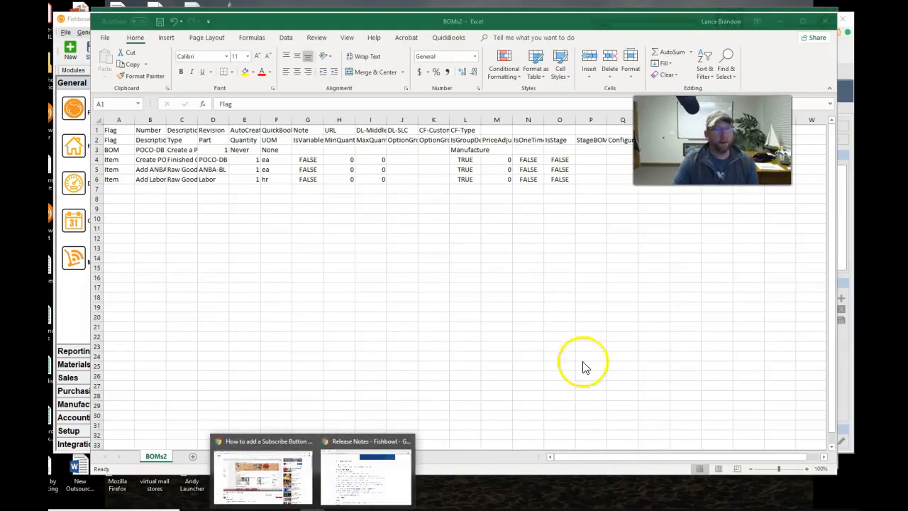
click(355, 480)
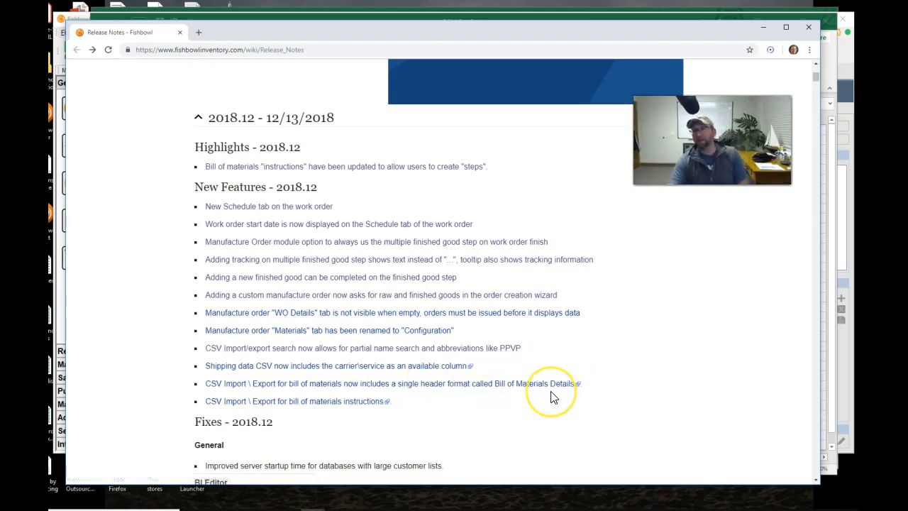
click(828, 411)
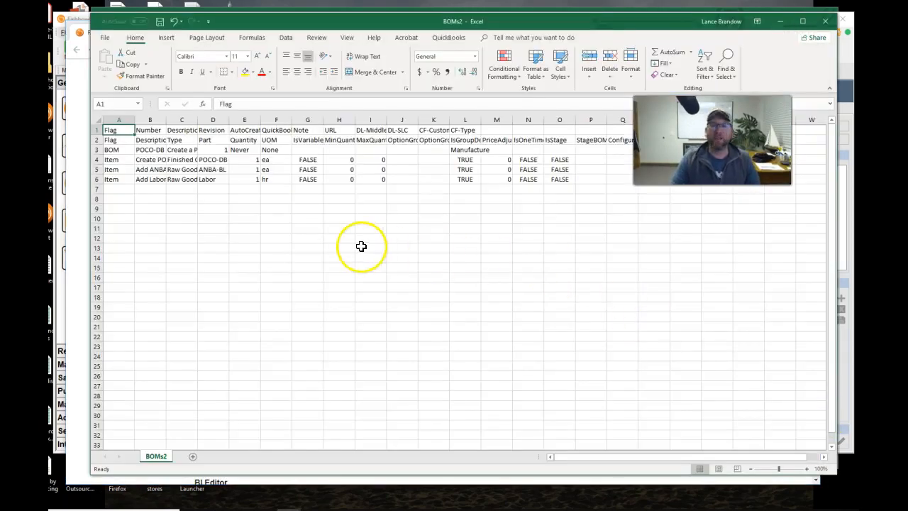
Step: In Fishbowl, start a data export with the Bill Of Materials Details type and recheck its release note about the single-header format
click(84, 17)
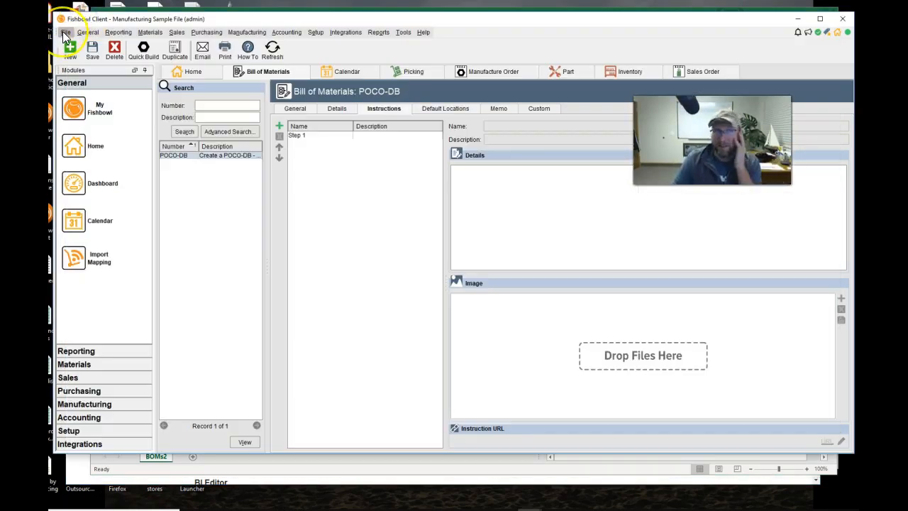
click(64, 33)
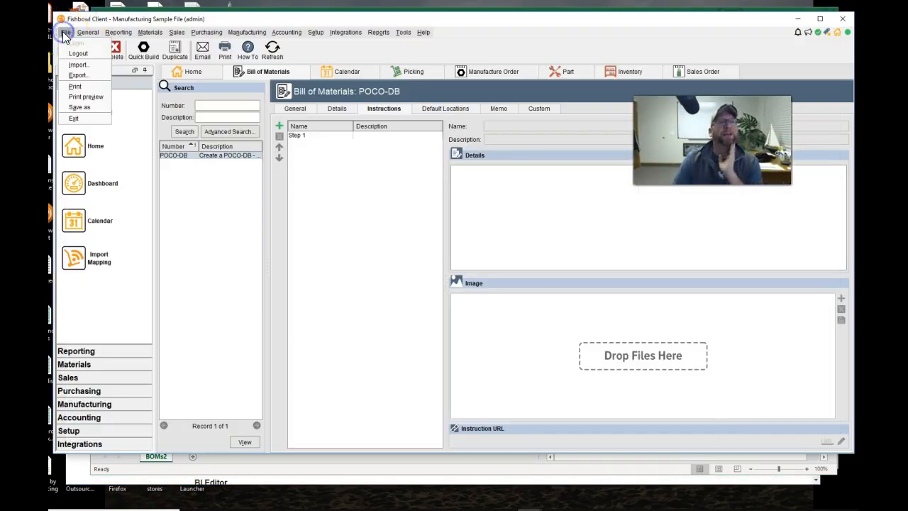
click(76, 73)
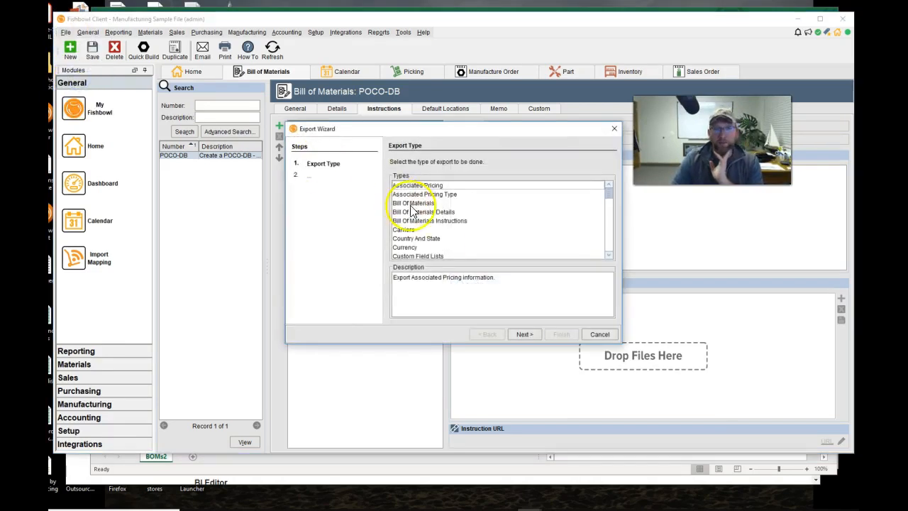
click(442, 211)
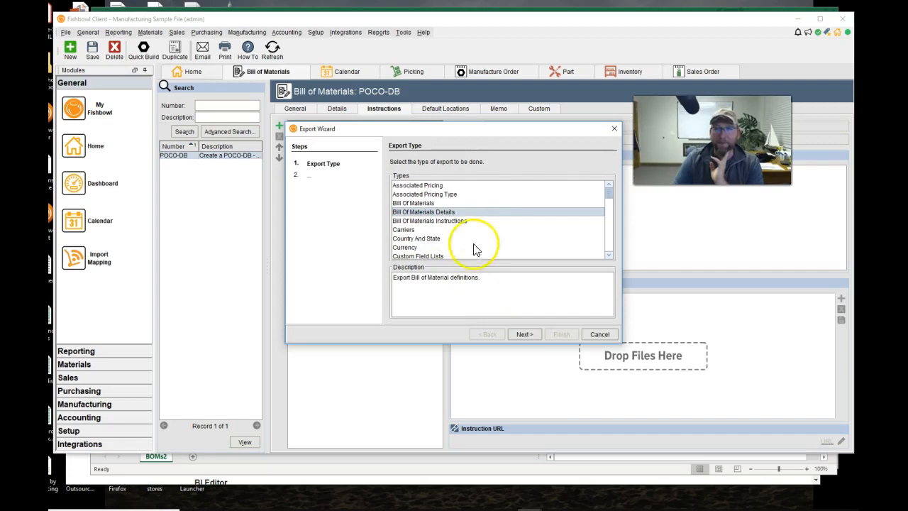
click(460, 481)
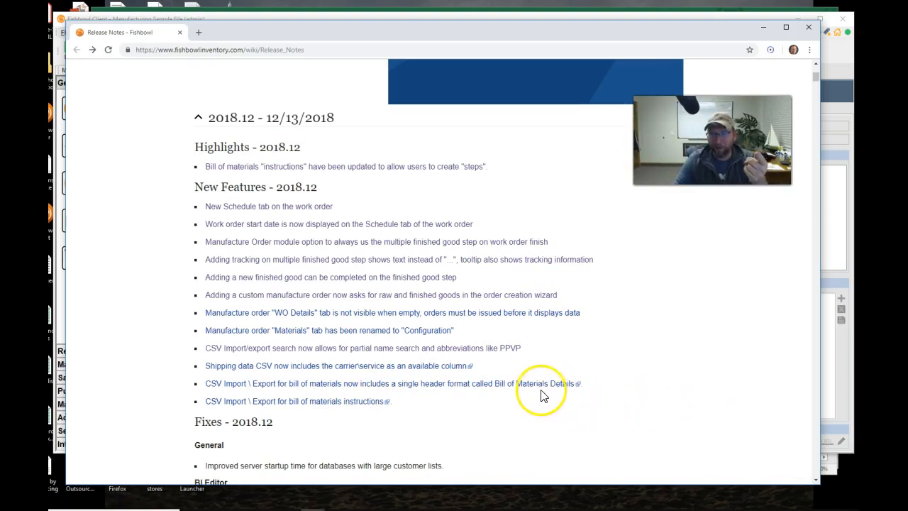
click(827, 390)
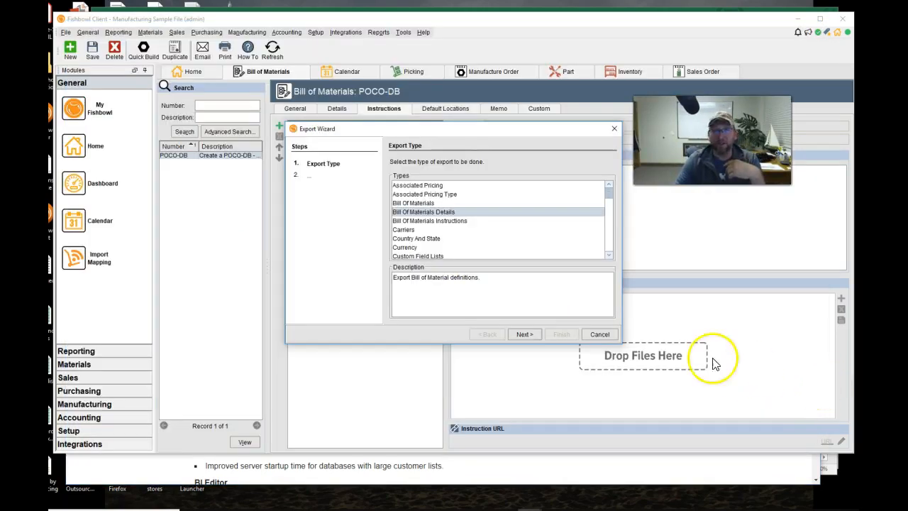
Step: Export all BOMs to the default BillOfMaterialsDetails.csv in the Documents folder and open the resulting file in Excel
click(525, 335)
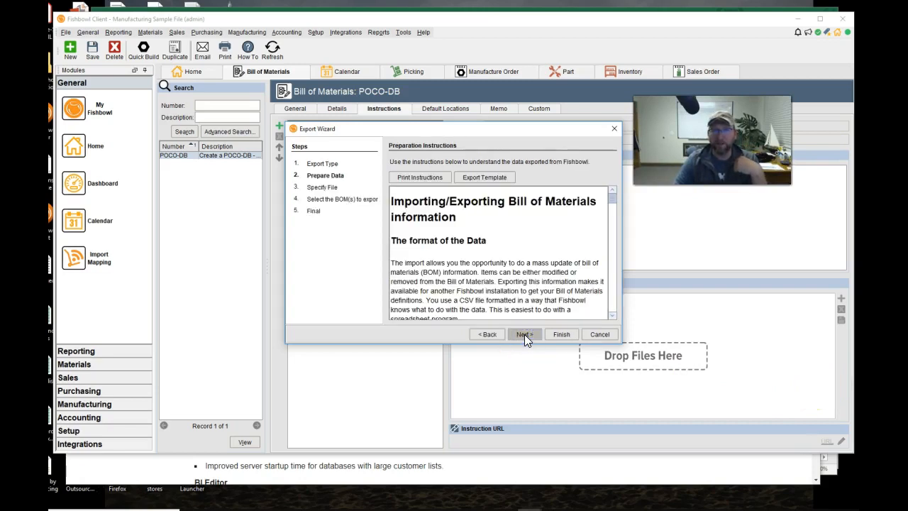
click(524, 334)
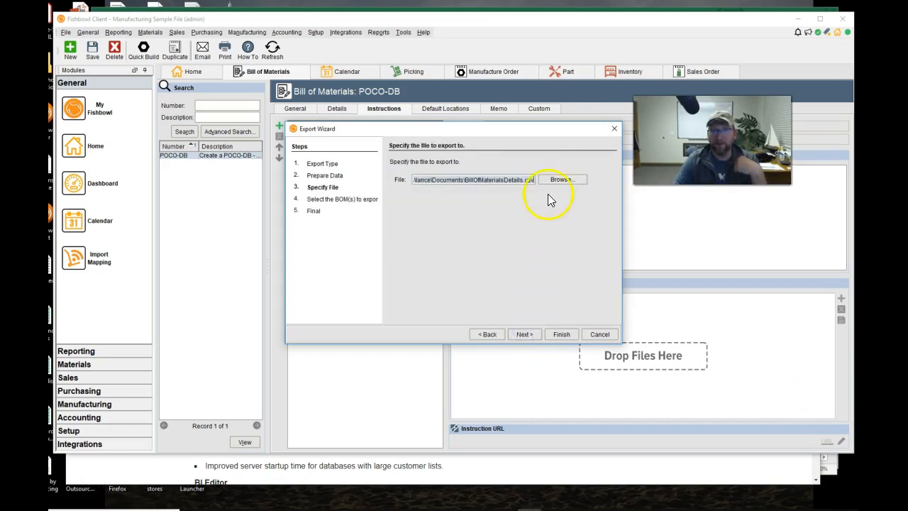
click(525, 334)
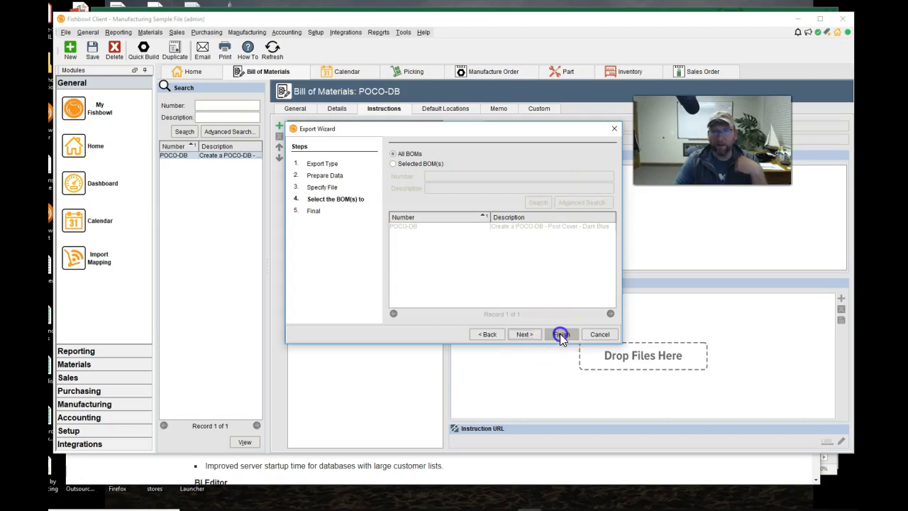
click(560, 333)
click(441, 252)
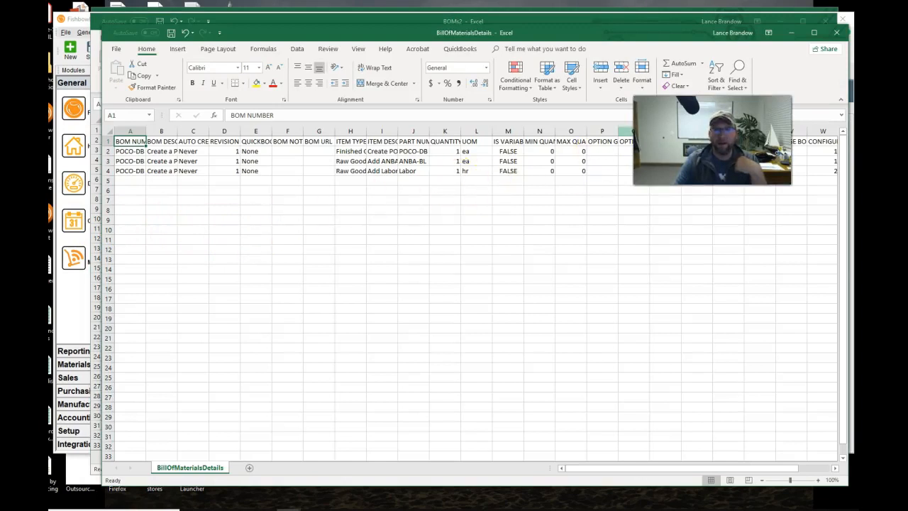
Step: Place the BillOfMaterialsDetails window beneath the BOMs2 rows for comparison and widen its BOM NUMBER, BOM DESCRIPTION and ITEM TYPE columns
click(103, 142)
drag(245, 28, 284, 211)
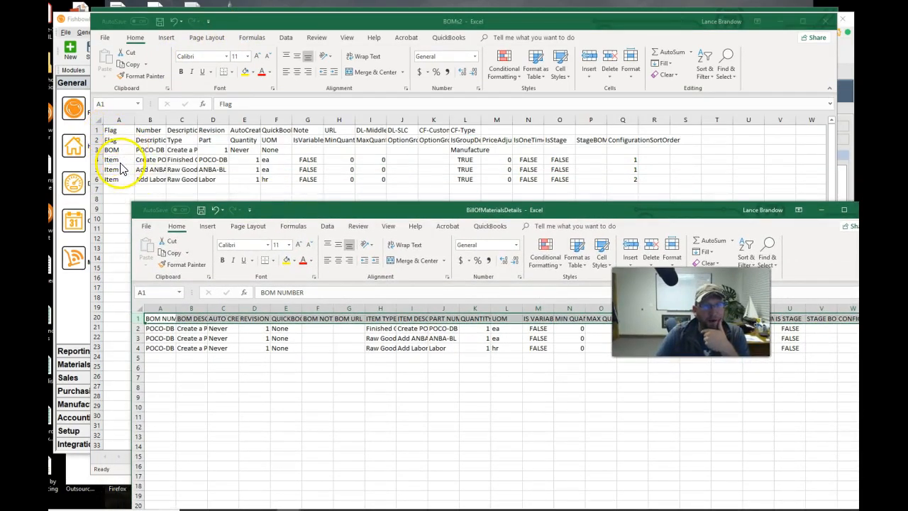
drag(174, 312, 286, 311)
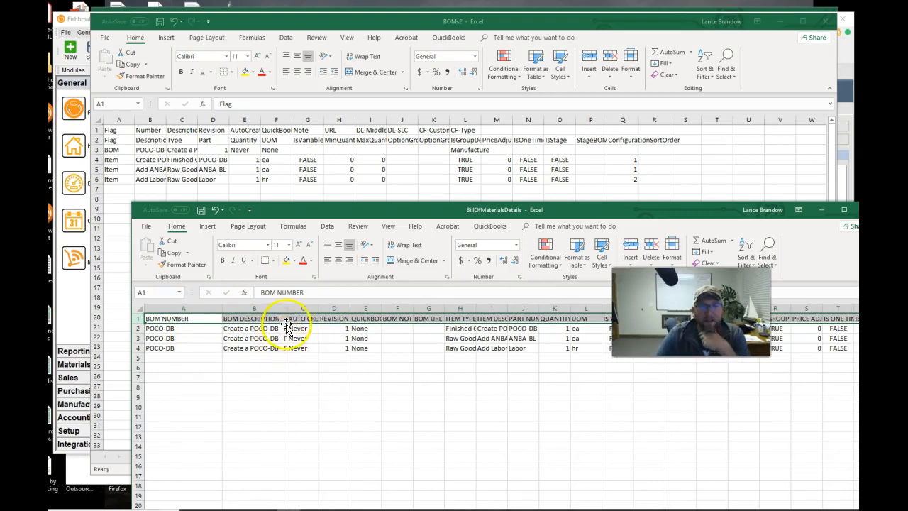
drag(285, 307, 322, 310)
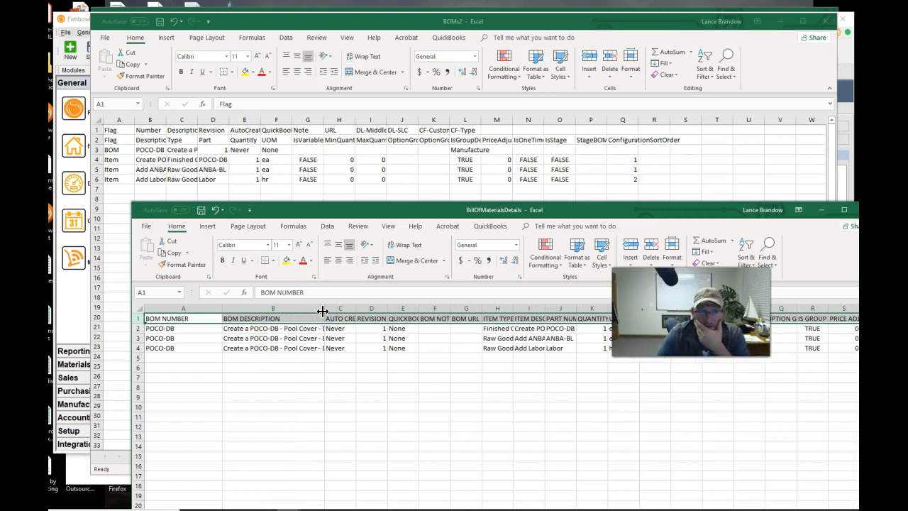
drag(512, 310, 551, 315)
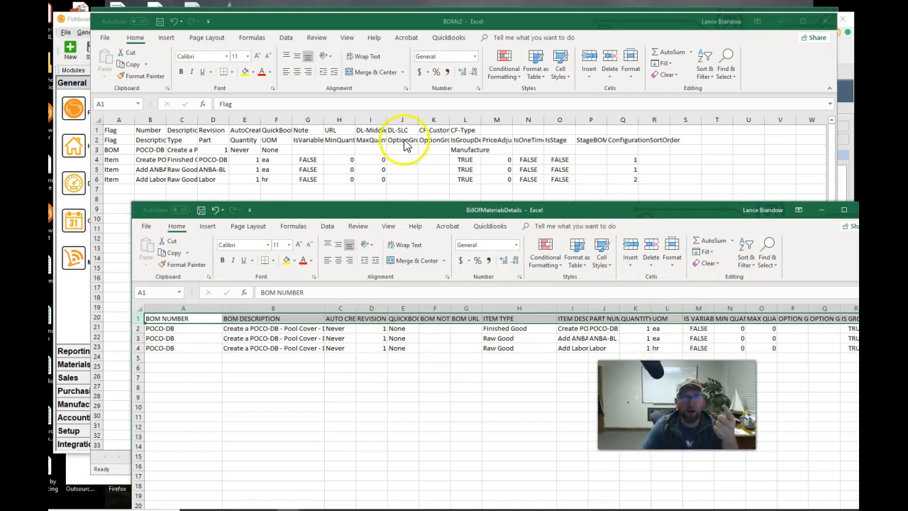
Step: View the general information and items of the POCO-DB bill of materials in Fishbowl, and bring the whole BillOfMaterialsDetails workbook back into view
click(71, 21)
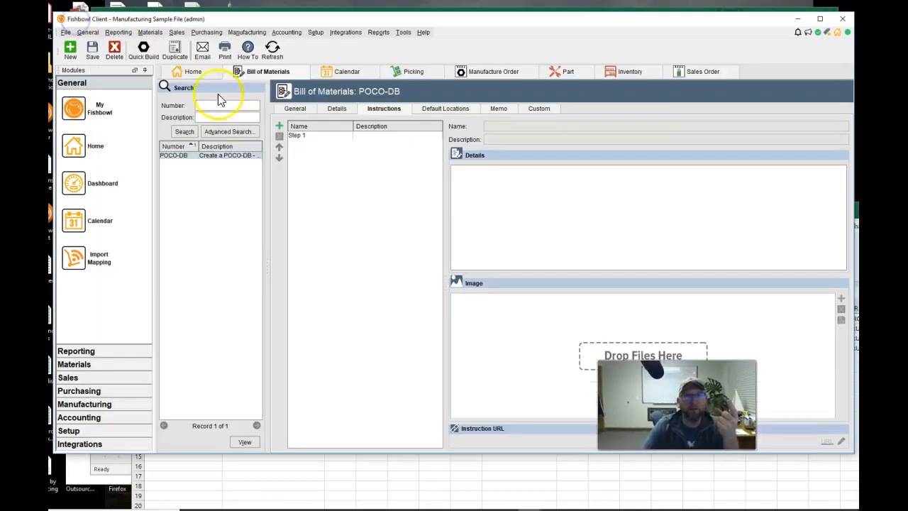
click(295, 108)
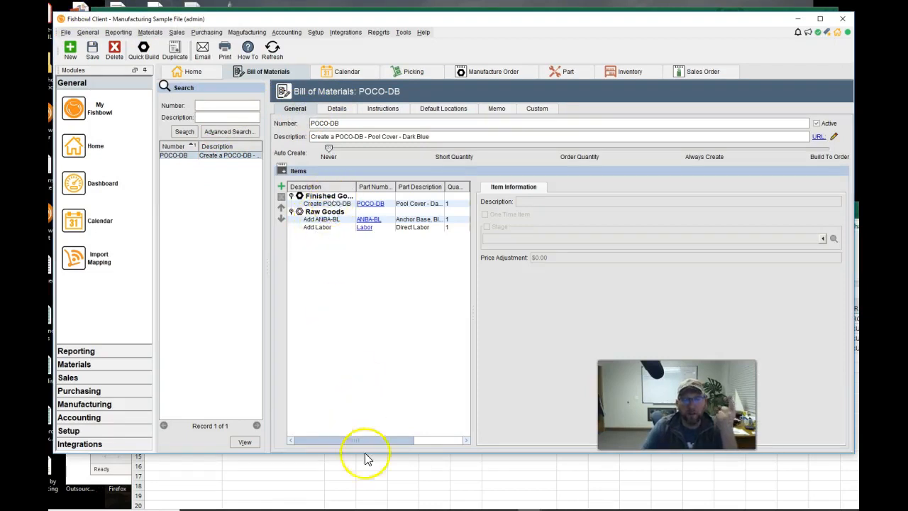
click(379, 479)
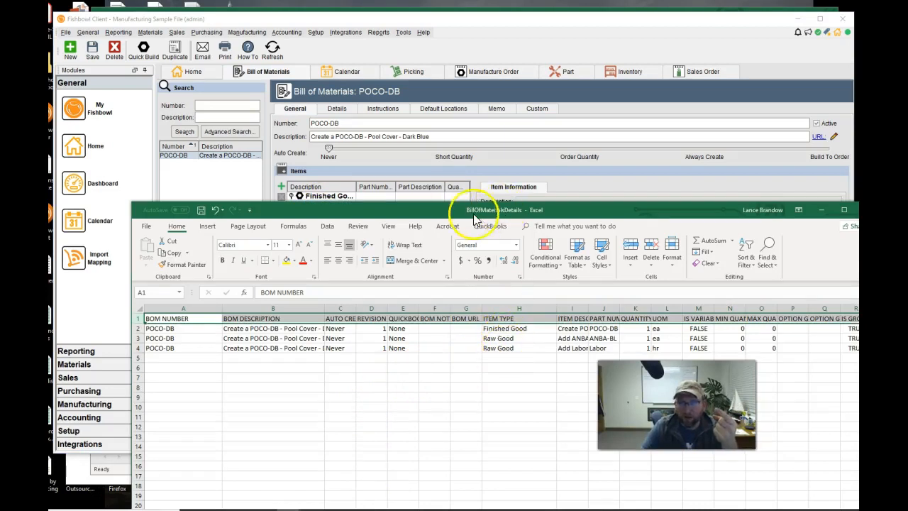
drag(452, 210, 388, 36)
drag(573, 471, 552, 471)
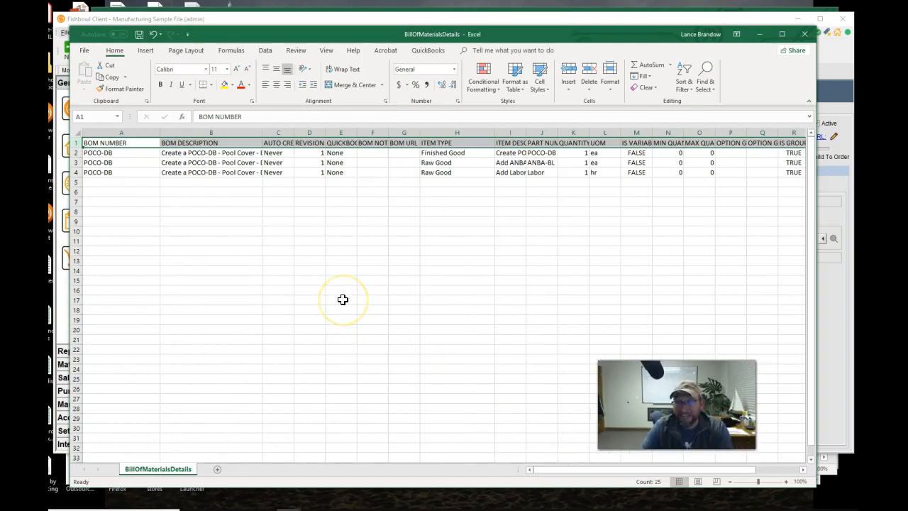
mouse_move(315, 32)
mouse_down()
mouse_move(318, 149)
mouse_move(325, 35)
mouse_up()
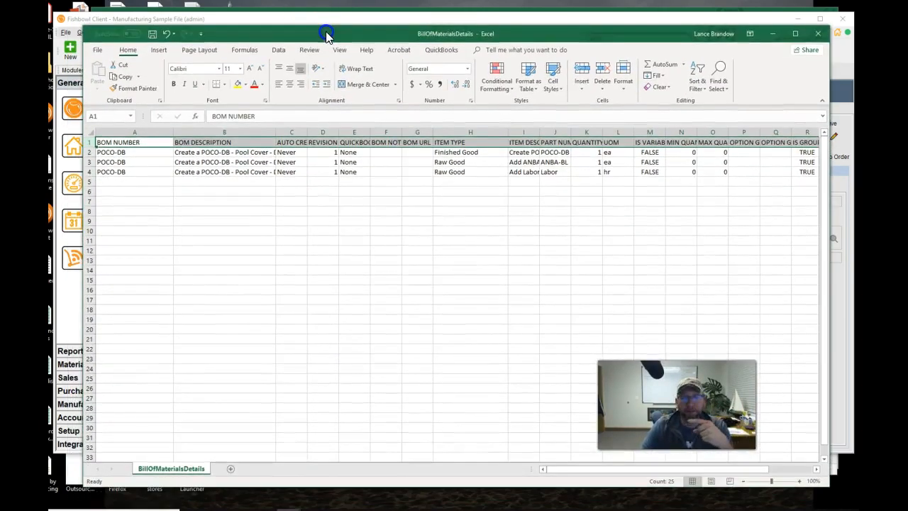
Step: Widen columns C and B of the BOMs2 workbook to show their full entries, and view the BOMInstructions workbook
click(316, 501)
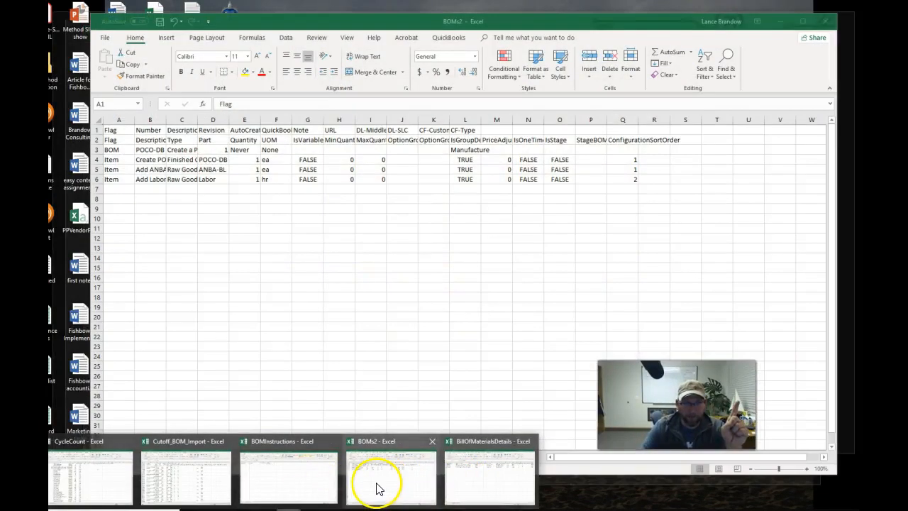
click(375, 487)
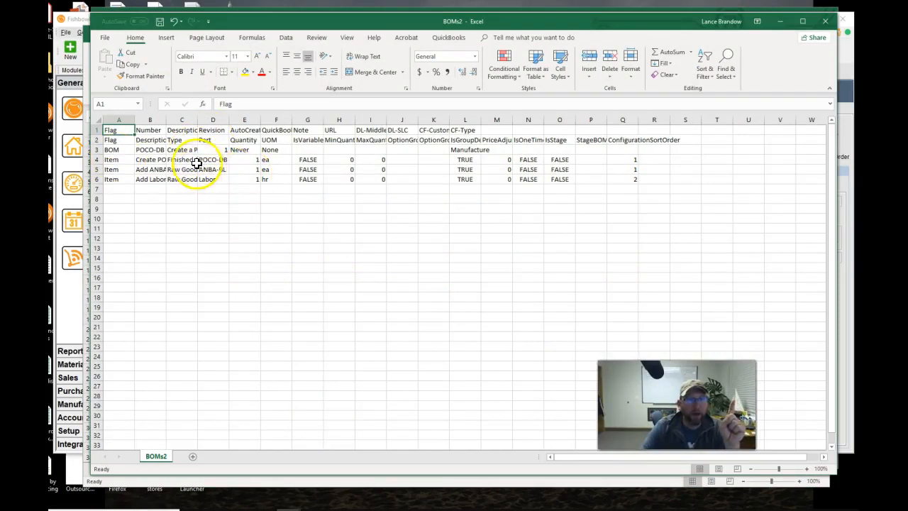
drag(198, 120, 276, 121)
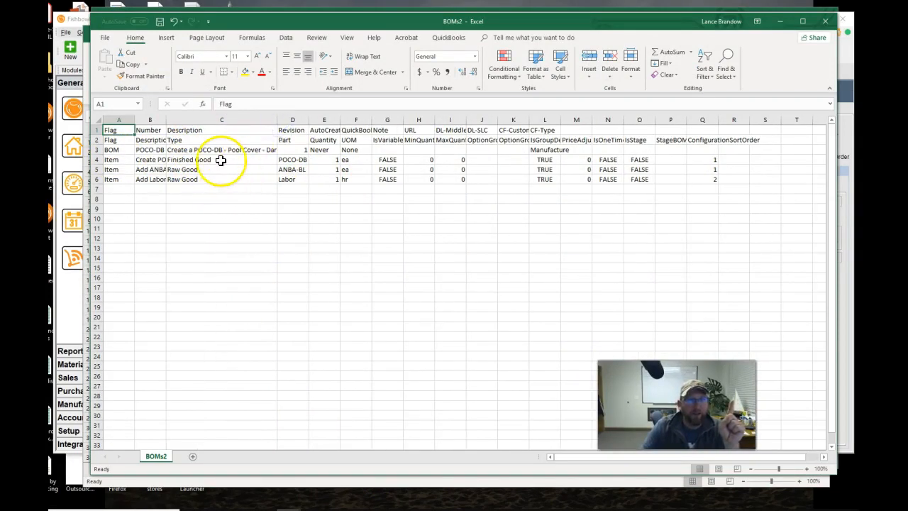
drag(166, 121, 213, 128)
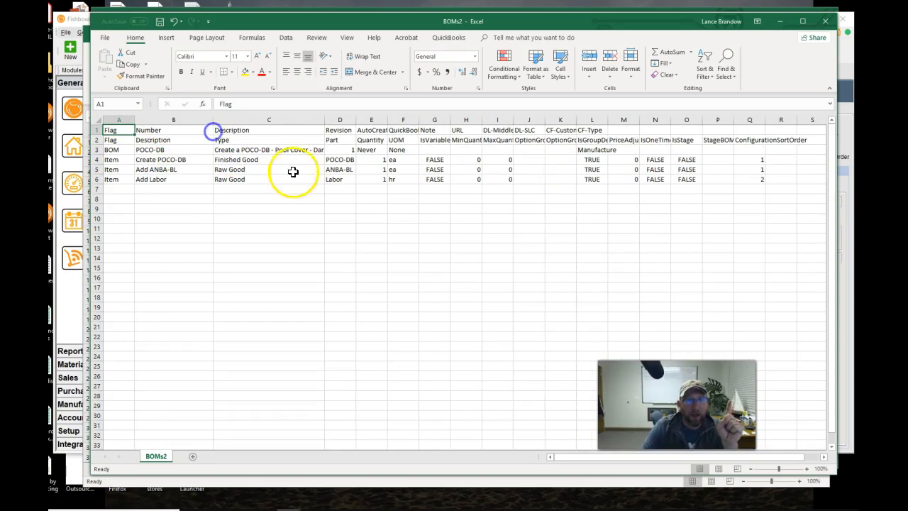
click(339, 160)
click(188, 149)
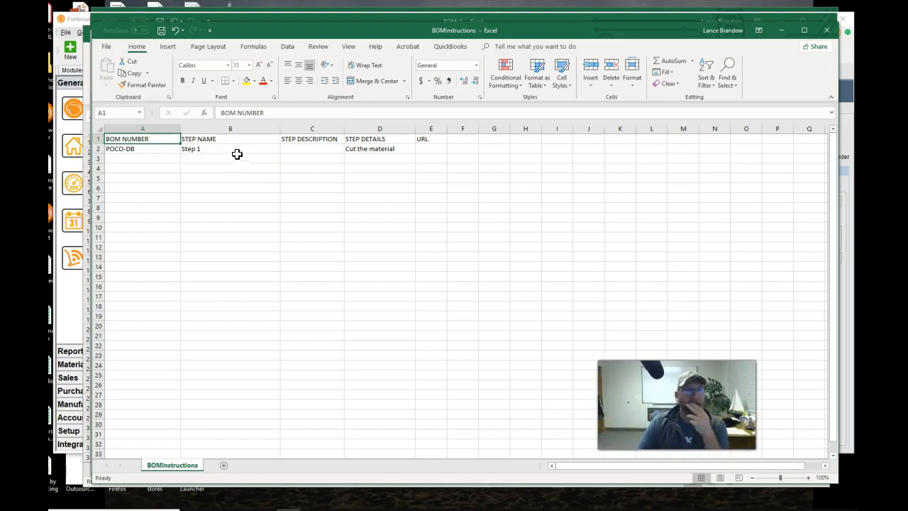
Step: Return to the Fishbowl release notes and read the 2018.12 General, BI Editor and CSV Imports \ Exports fixes
click(79, 26)
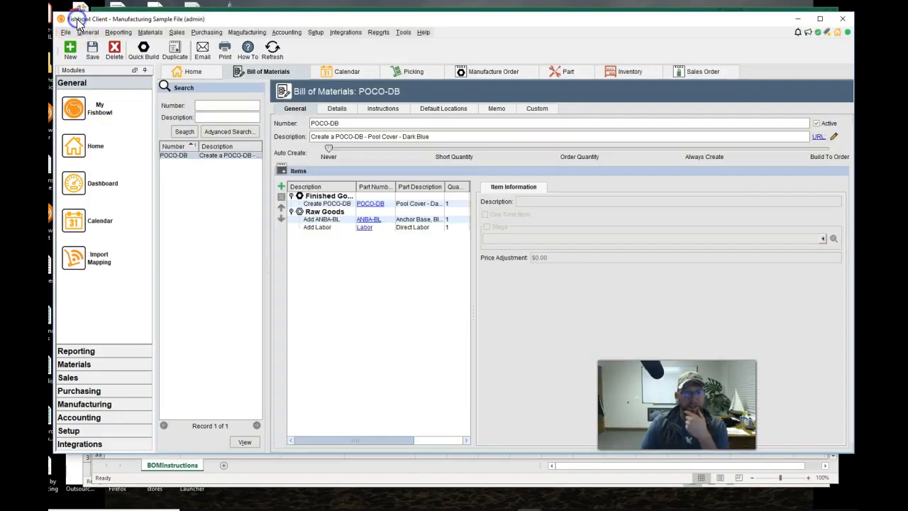
click(73, 467)
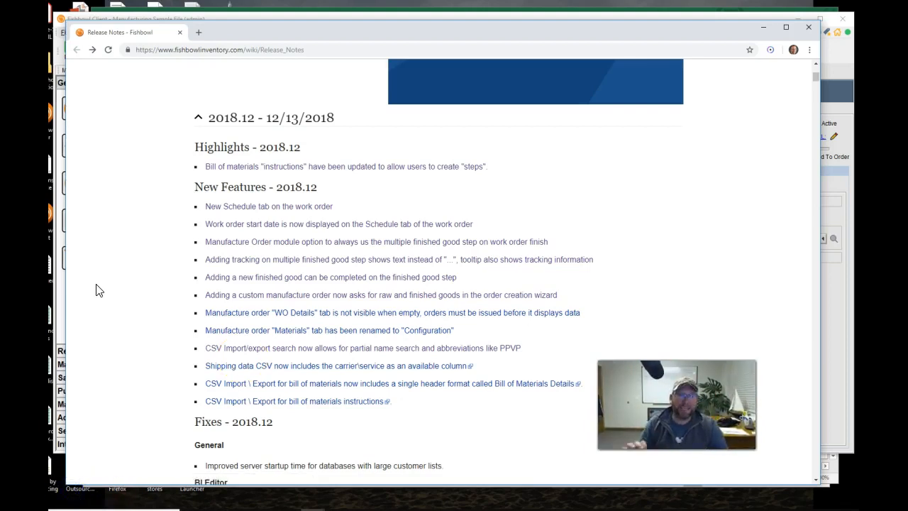
scroll(138, 228, down, 3)
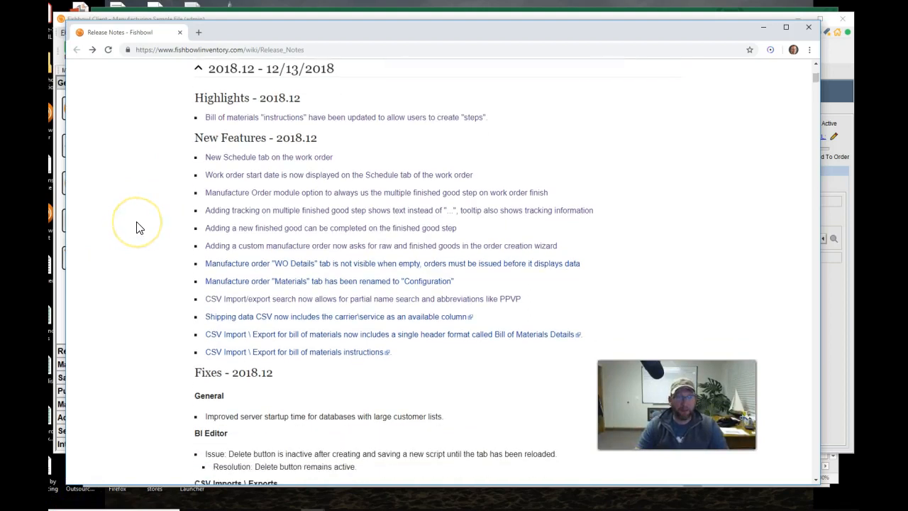
scroll(139, 228, down, 3)
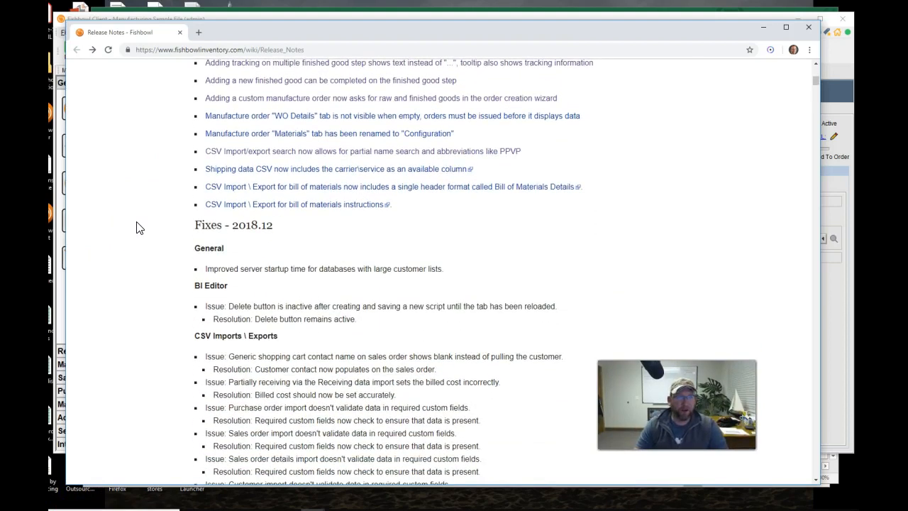
scroll(138, 227, down, 2)
click(138, 198)
click(145, 201)
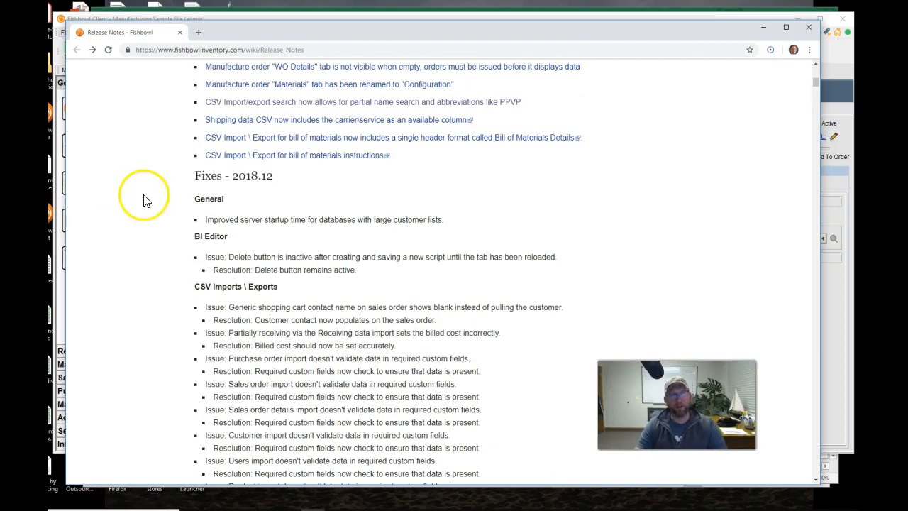
scroll(150, 204, down, 2)
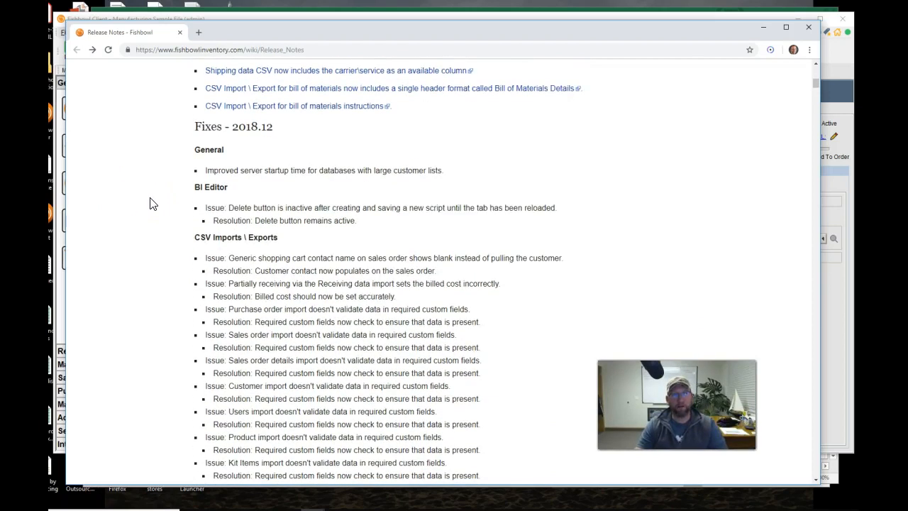
scroll(149, 204, down, 3)
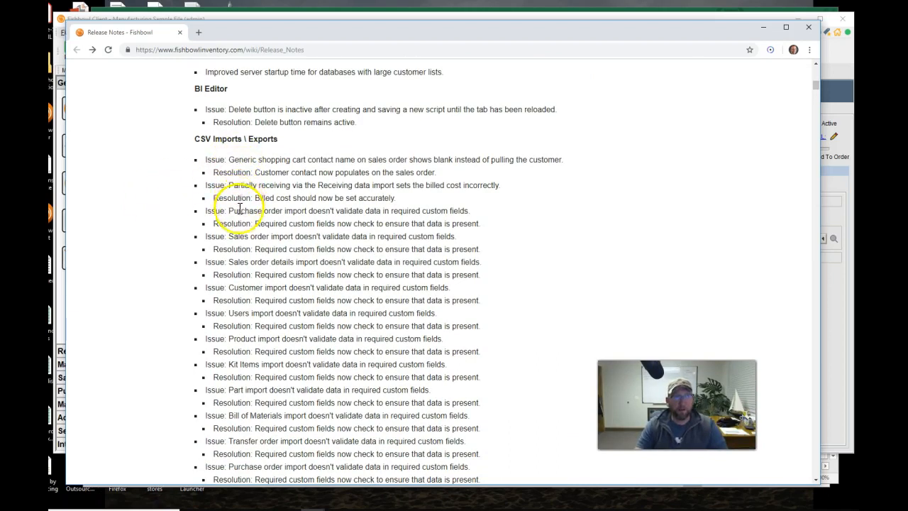
scroll(240, 209, down, 2)
scroll(240, 220, down, 3)
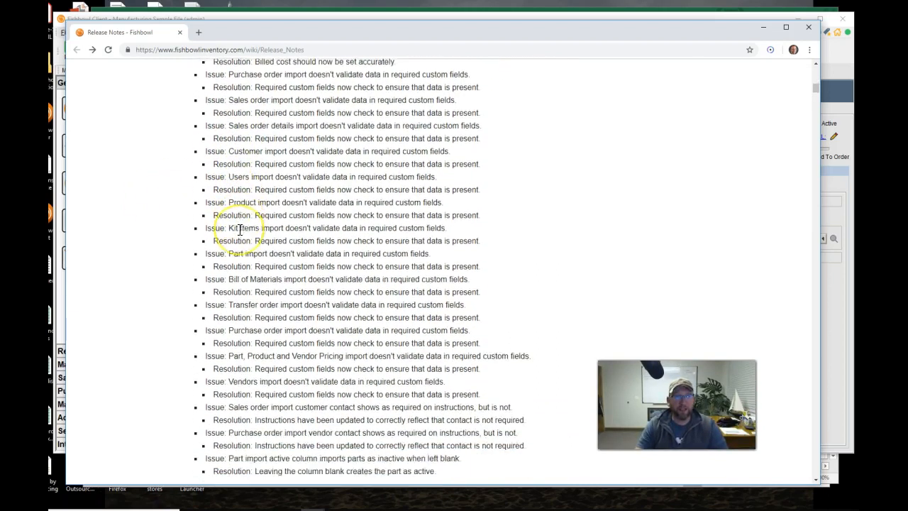
scroll(240, 230, down, 3)
Step: Read the remaining 2018.12 fixes from Custom Field through Reports and Canada, plus the database changes, and return to the New Features list
scroll(240, 229, down, 8)
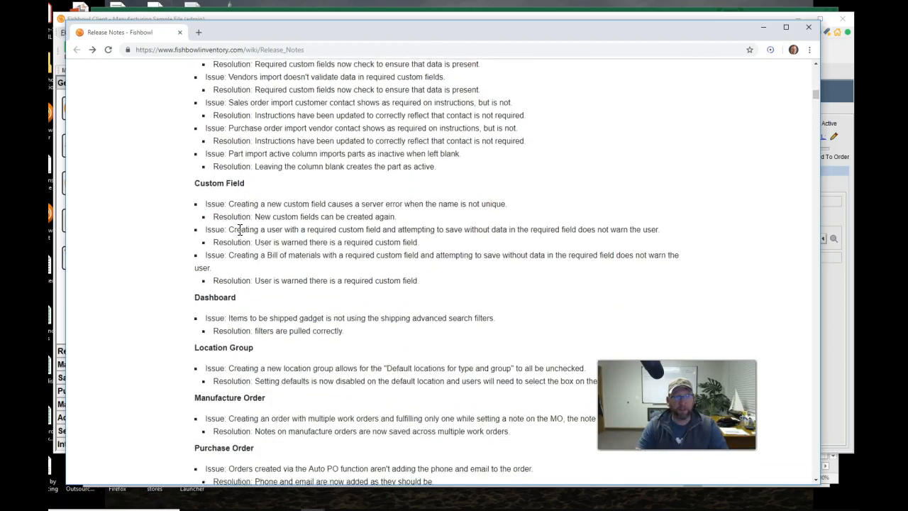
scroll(240, 229, down, 8)
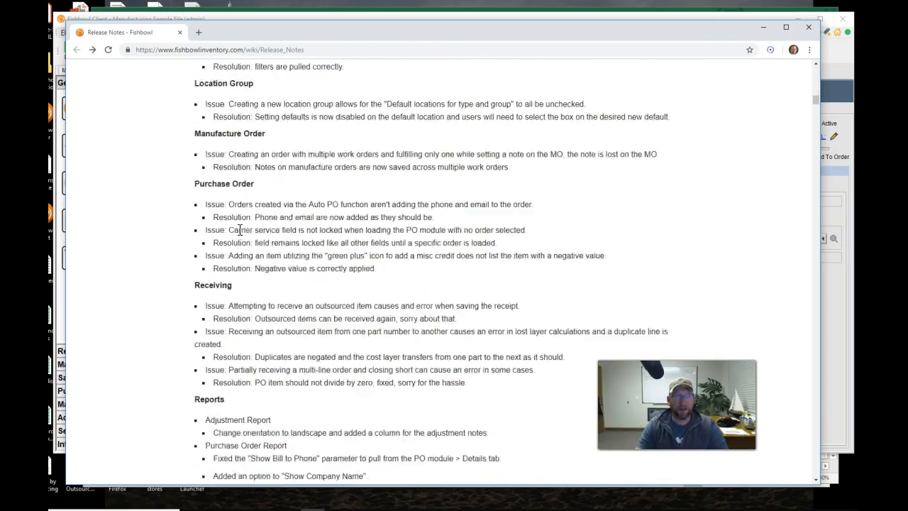
scroll(240, 229, down, 3)
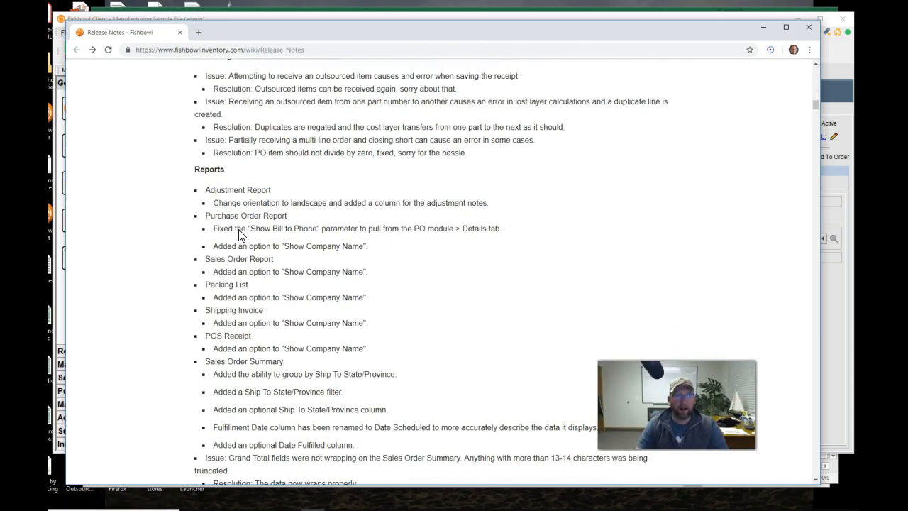
scroll(240, 229, down, 3)
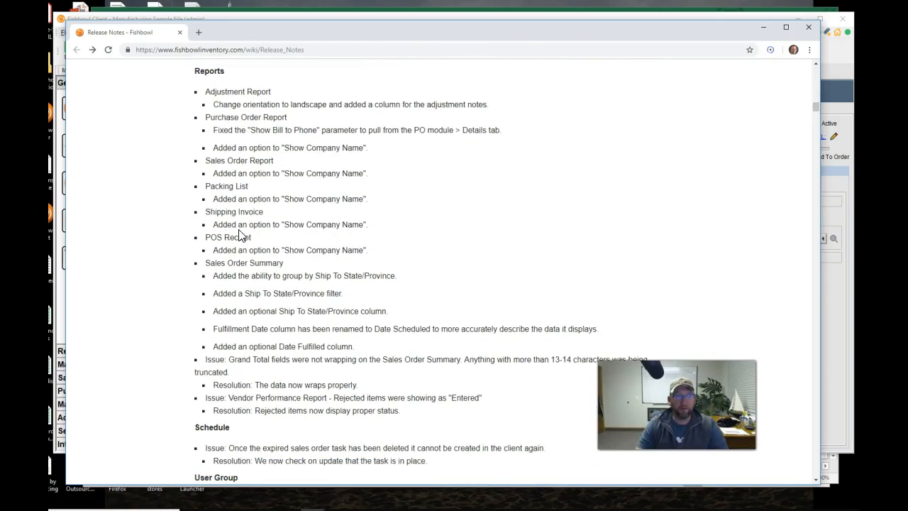
scroll(240, 234, down, 5)
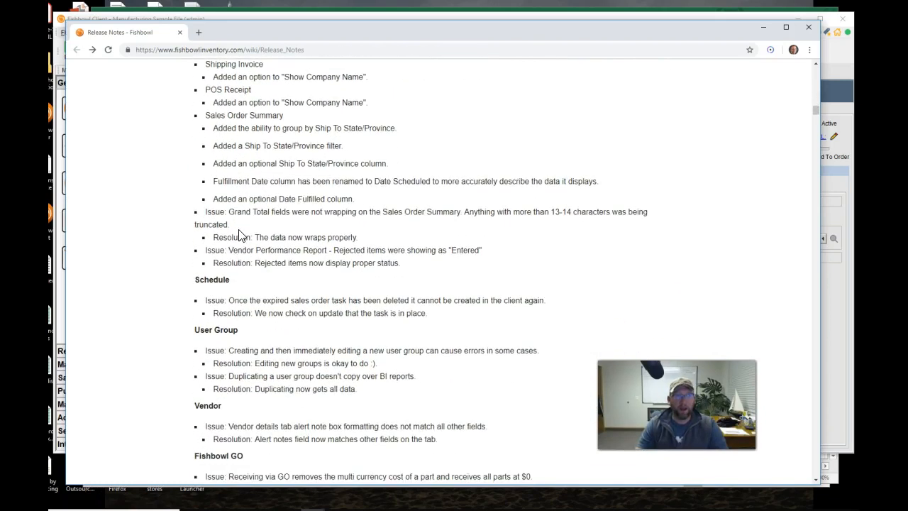
scroll(240, 234, down, 9)
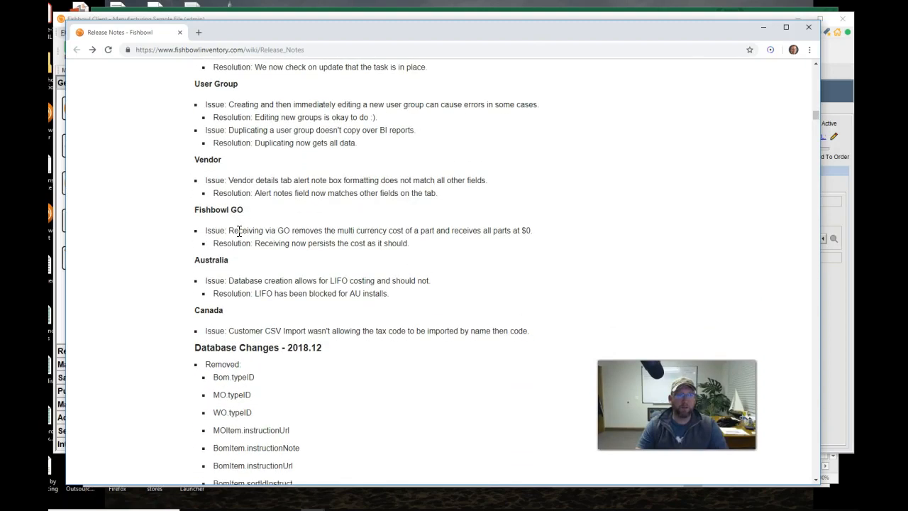
scroll(240, 231, down, 9)
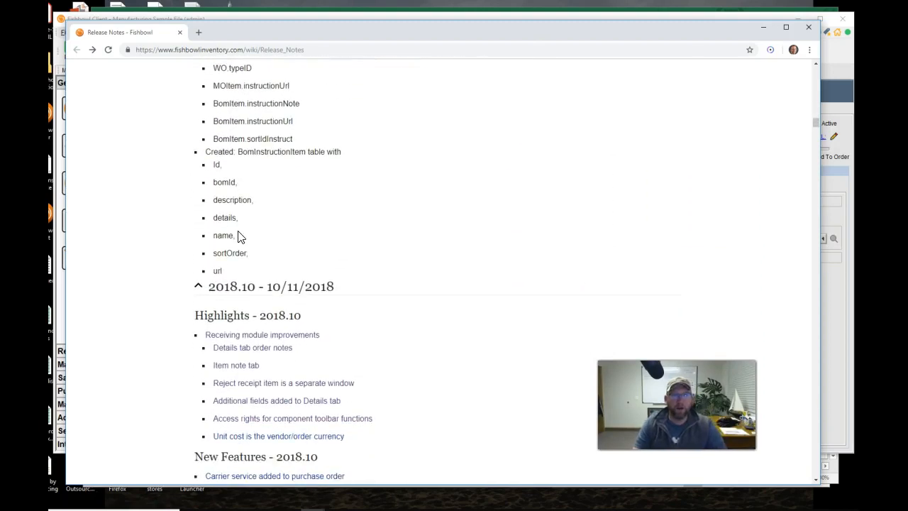
scroll(239, 236, up, 20)
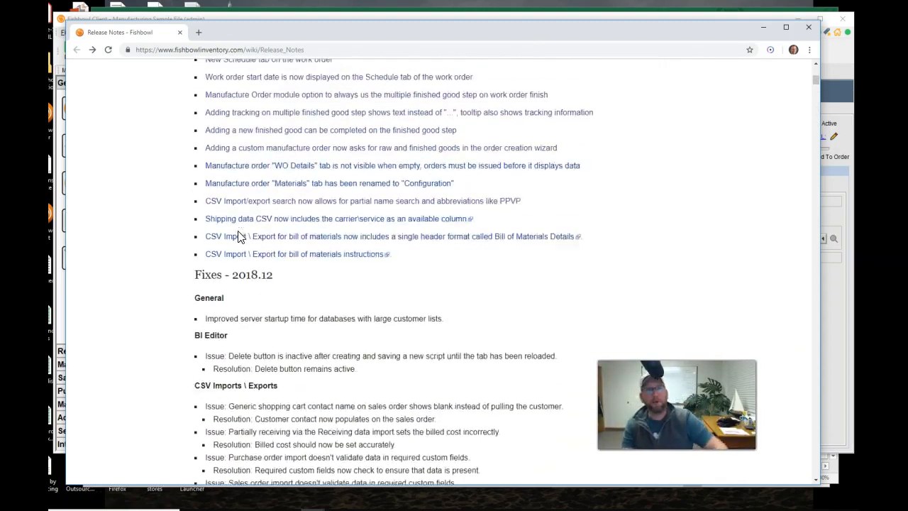